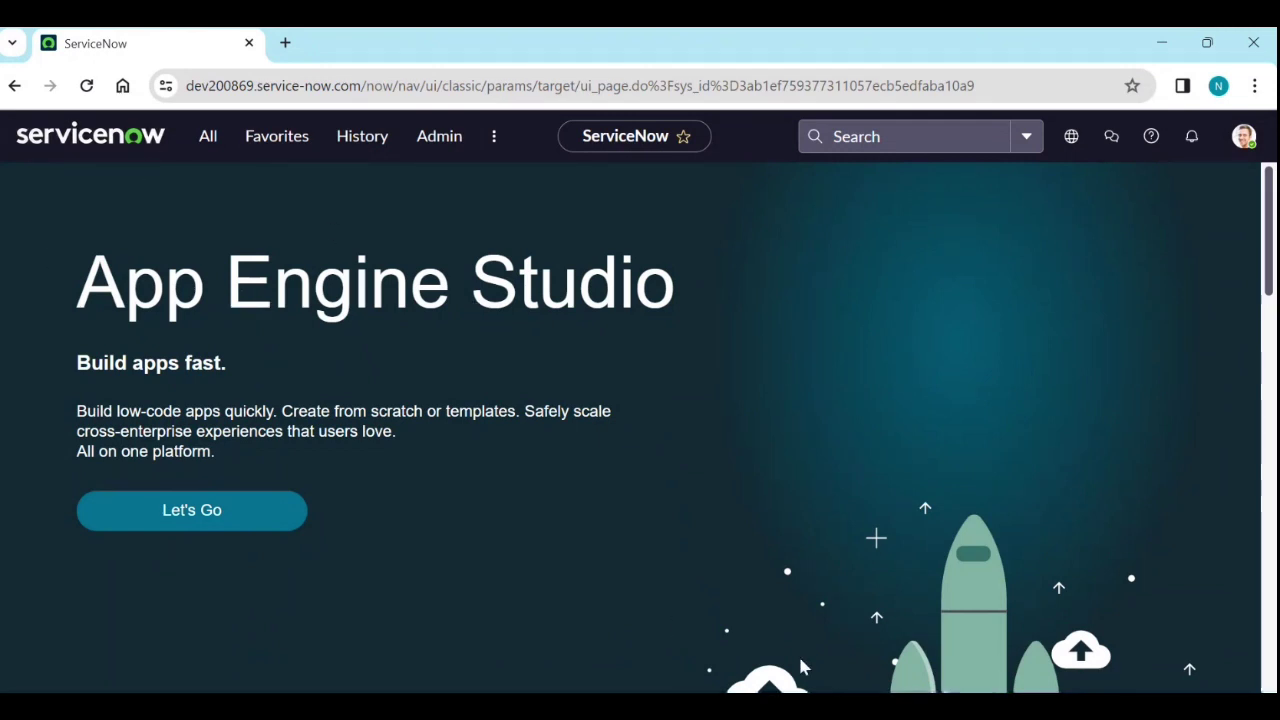
Start a Notepad note listing XMLstats, a blank line, then plugins, mid server, ot-of memory and JVM.
{"action": "left_click", "coordinate": [800, 690]}
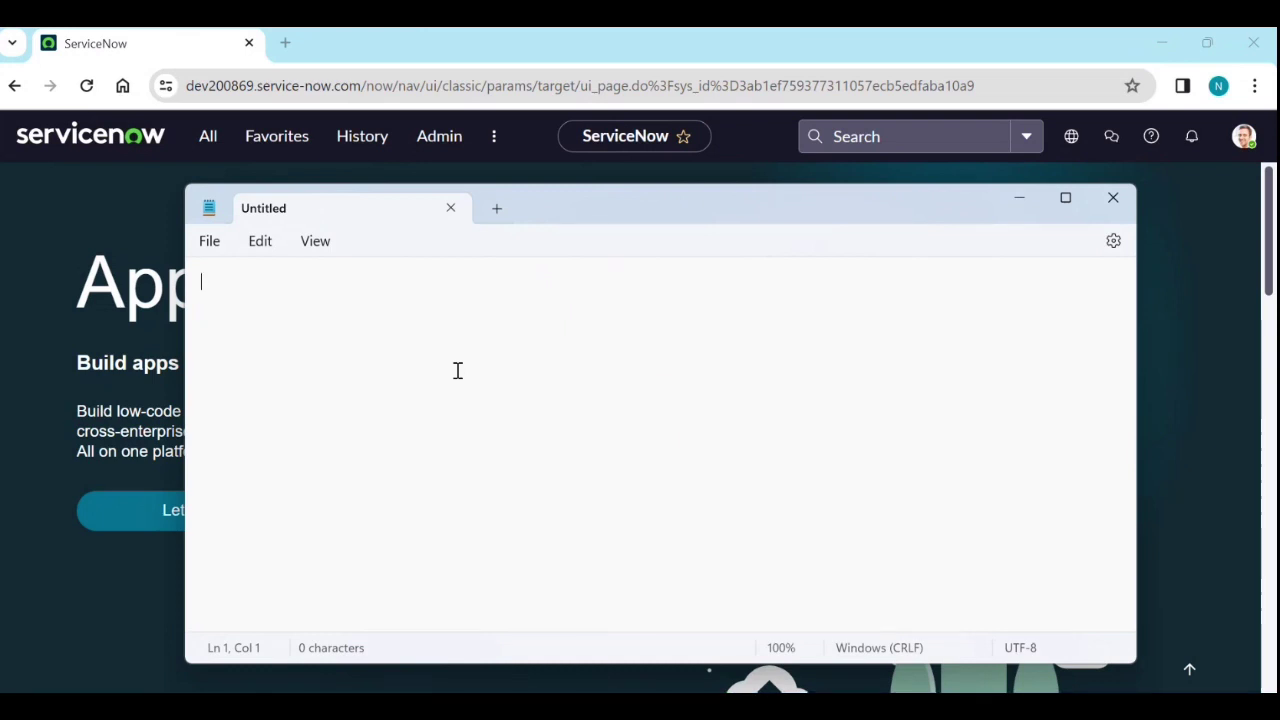
{"action": "type", "text": "XMLstats"}
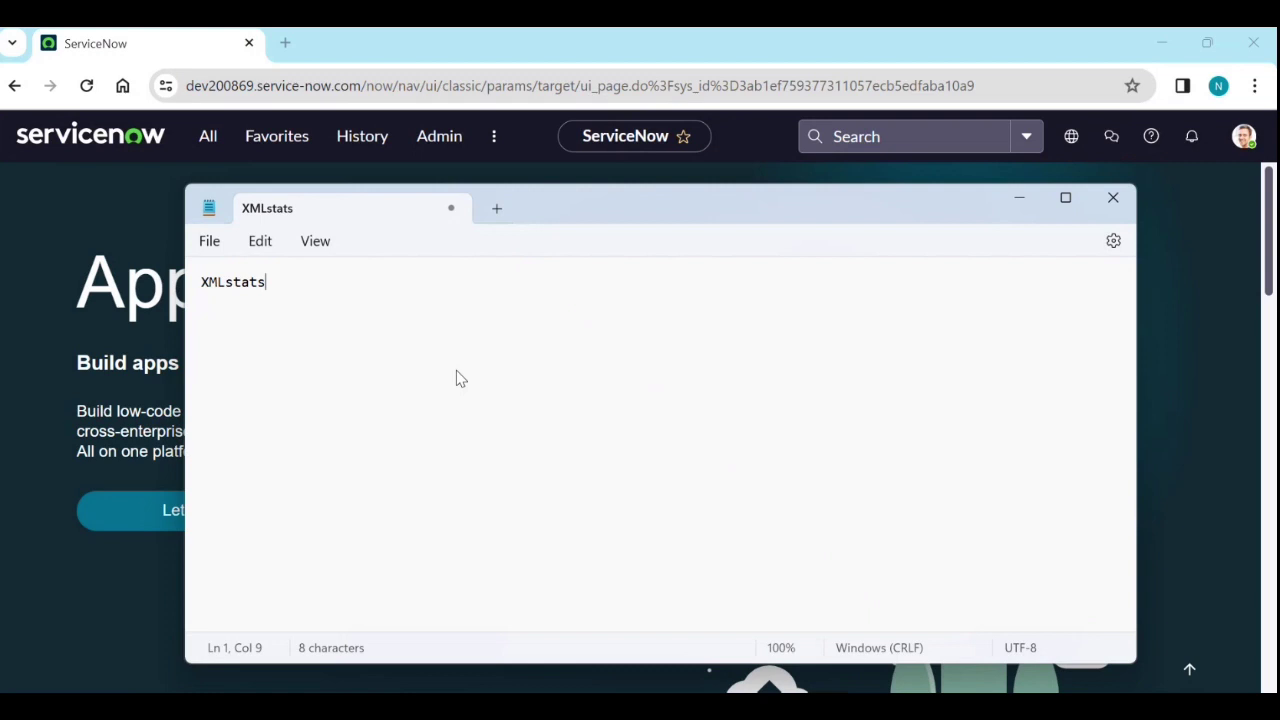
{"action": "key", "text": "Return"}
{"action": "key", "text": "Return"}
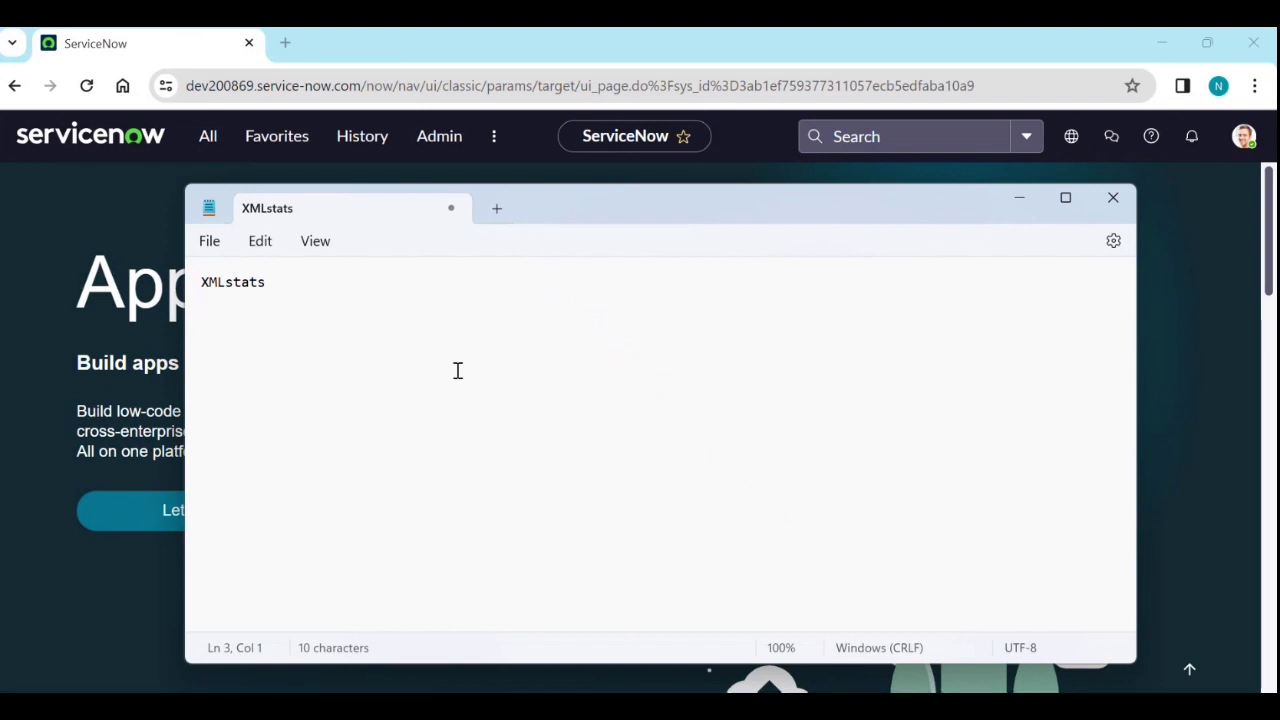
{"action": "type", "text": "plugins"}
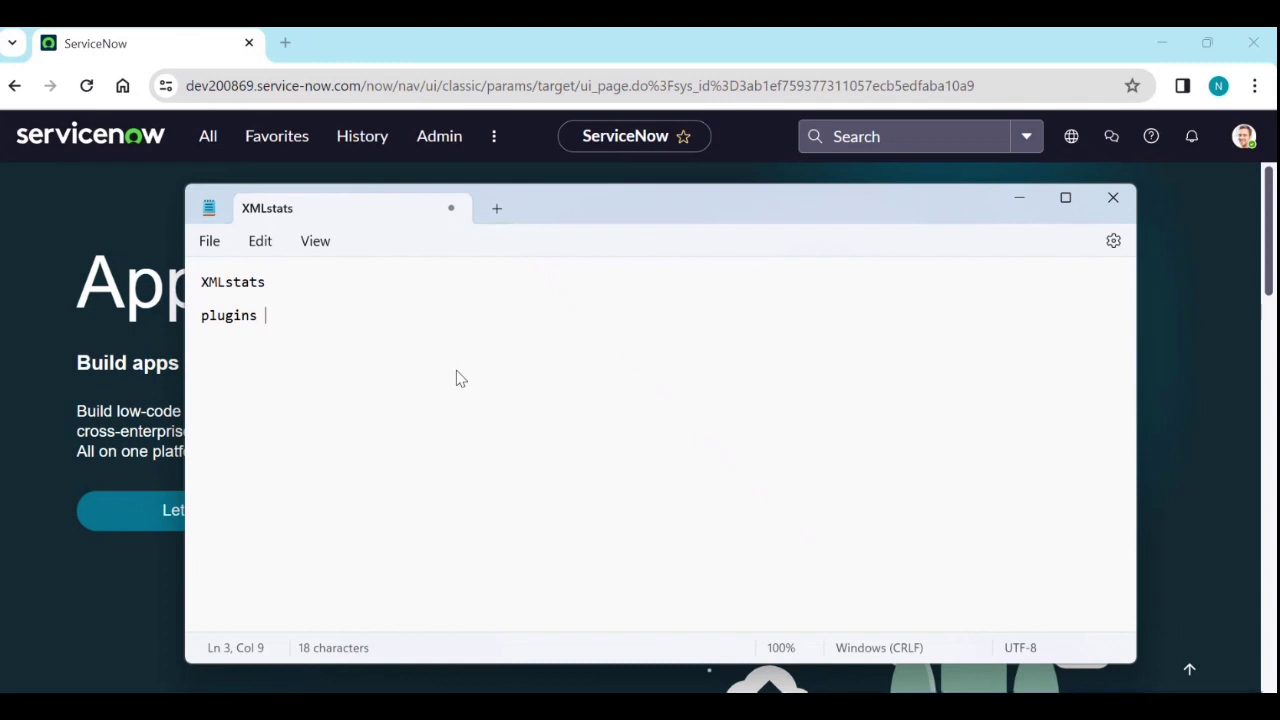
{"action": "key", "text": "Return"}
{"action": "type", "text": "mid server"}
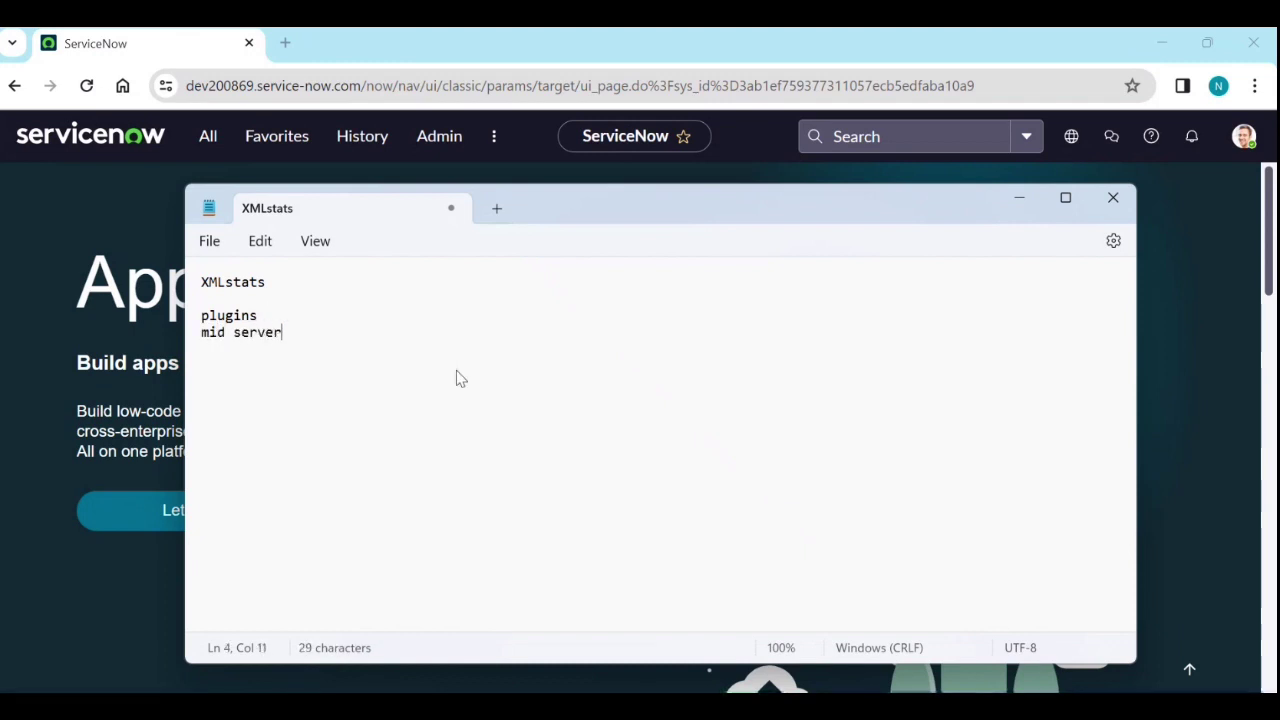
{"action": "key", "text": "Return"}
{"action": "type", "text": "o"}
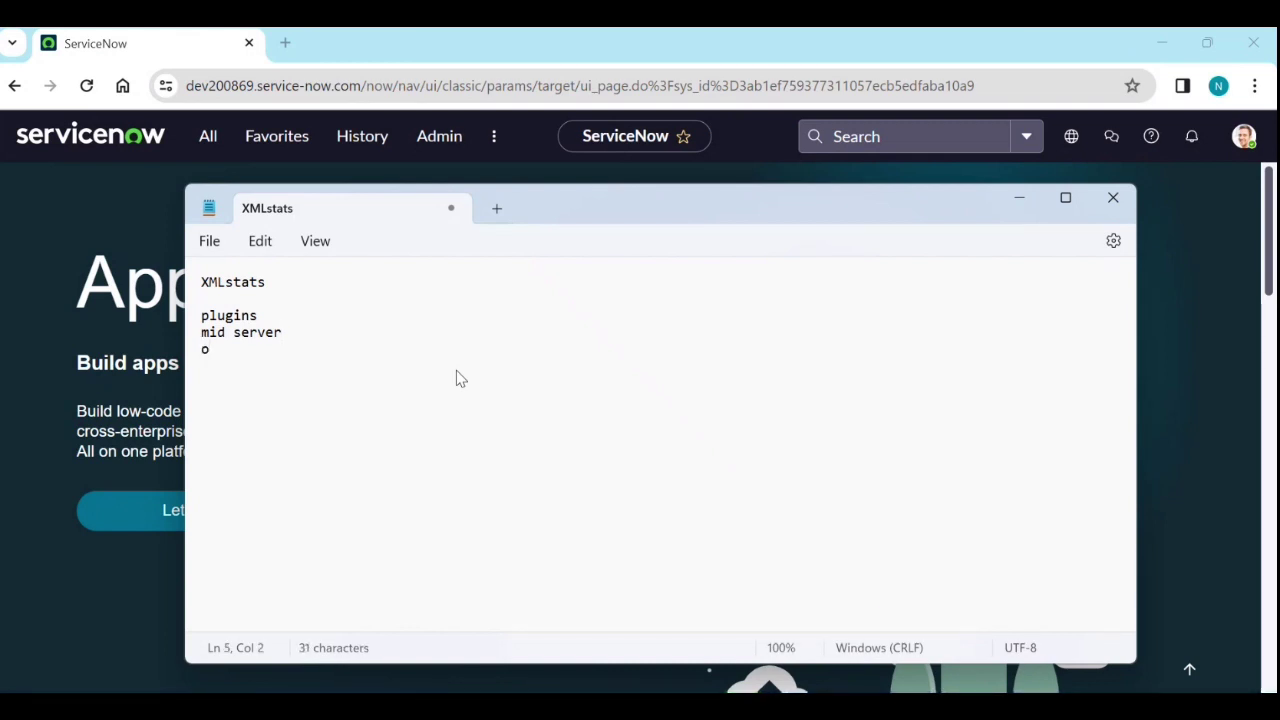
{"action": "type", "text": "t-of memory"}
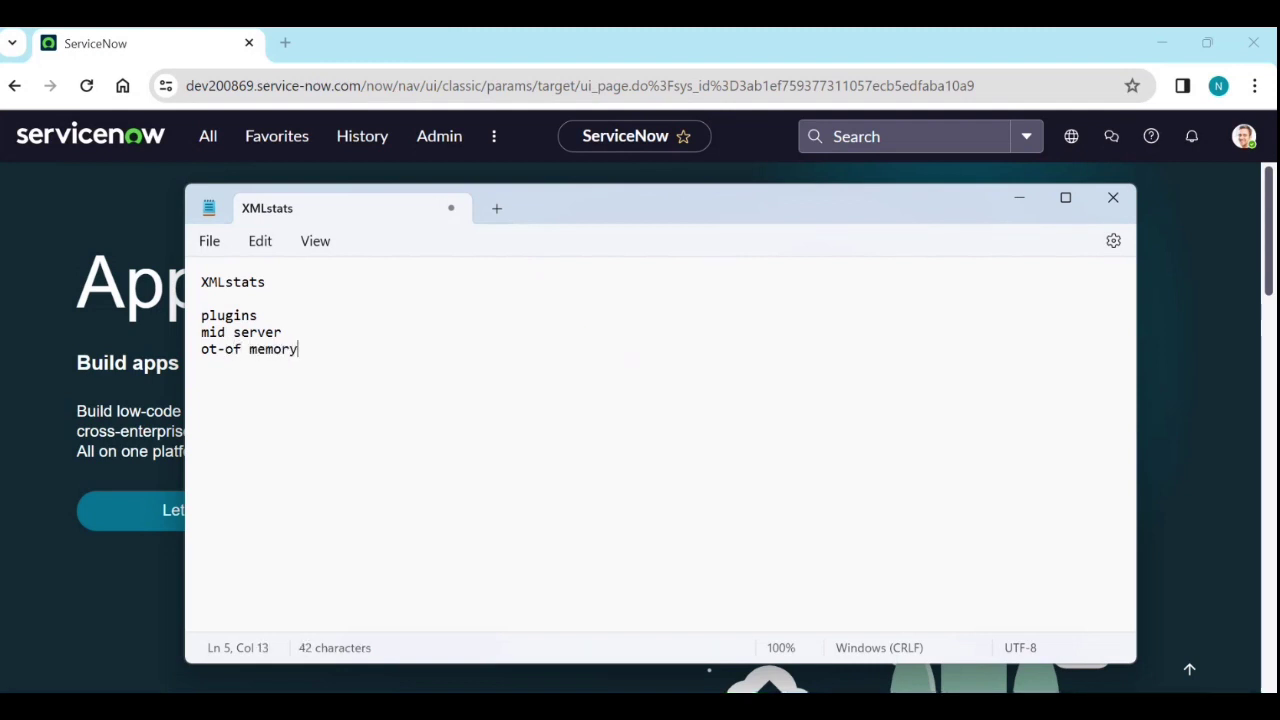
{"action": "key", "text": "Return"}
{"action": "type", "text": "JVM"}
Minimize the notes and replace the instance URL path with xmlstats.do to load the statistics page.
{"action": "left_click", "coordinate": [1018, 199]}
{"action": "left_click_drag", "start_coordinate": [366, 86], "coordinate": [660, 87]}
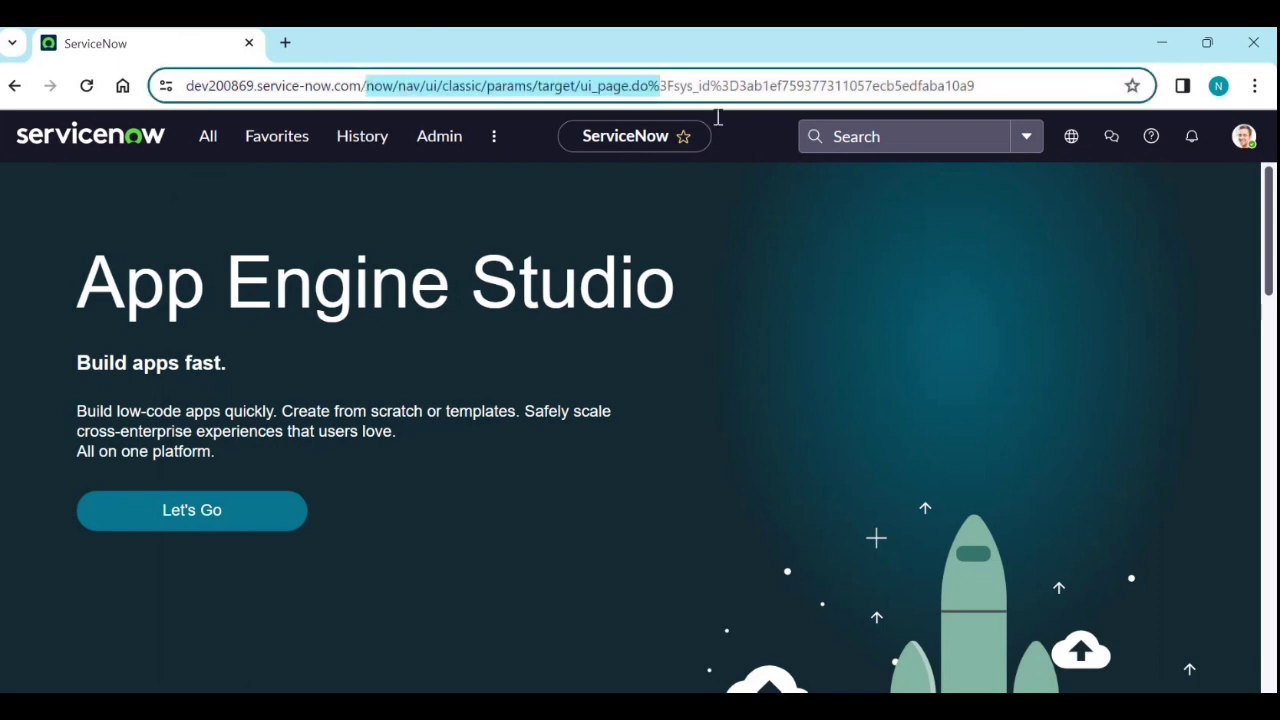
{"action": "left_click_drag", "start_coordinate": [718, 118], "coordinate": [1000, 120]}
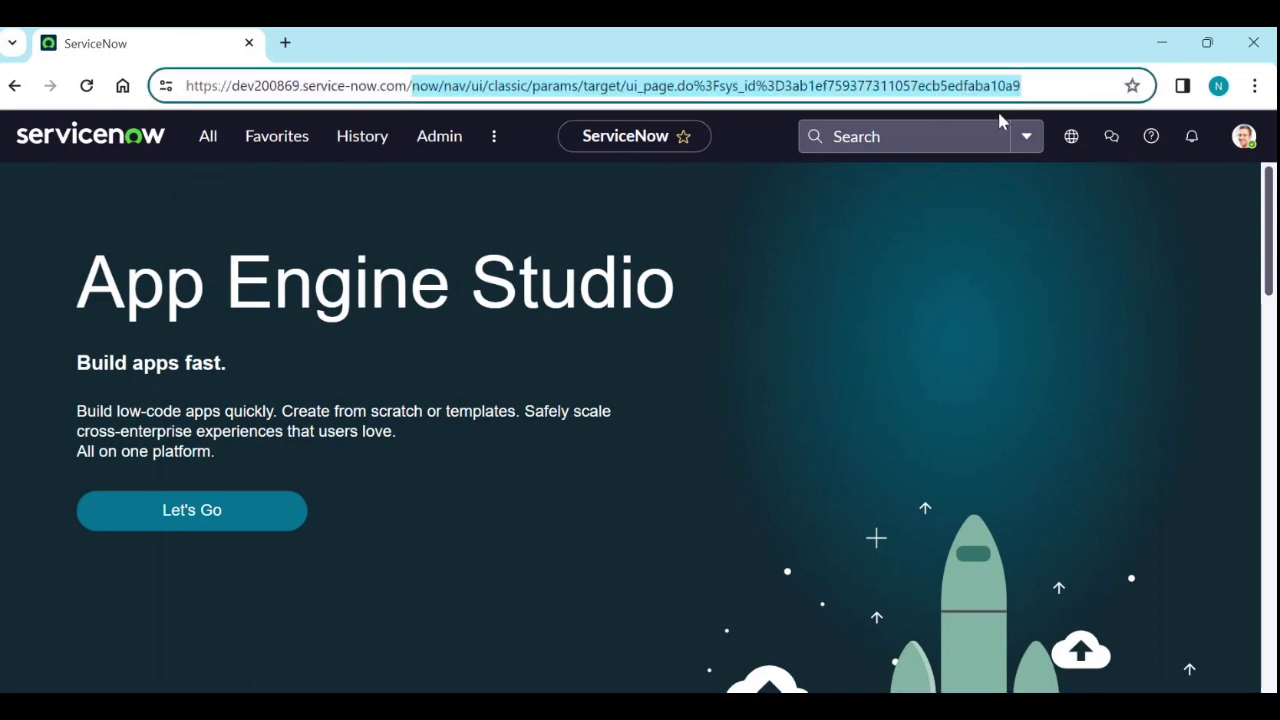
{"action": "type", "text": "xmlst"}
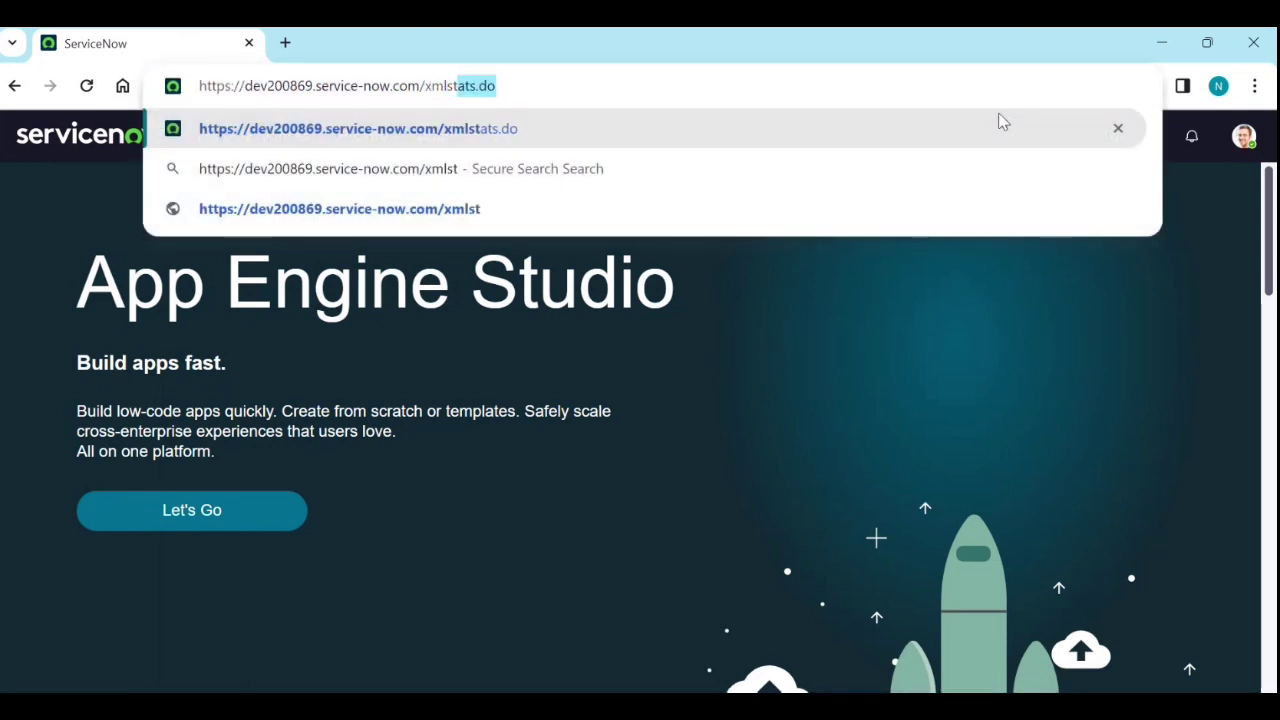
{"action": "type", "text": "ats"}
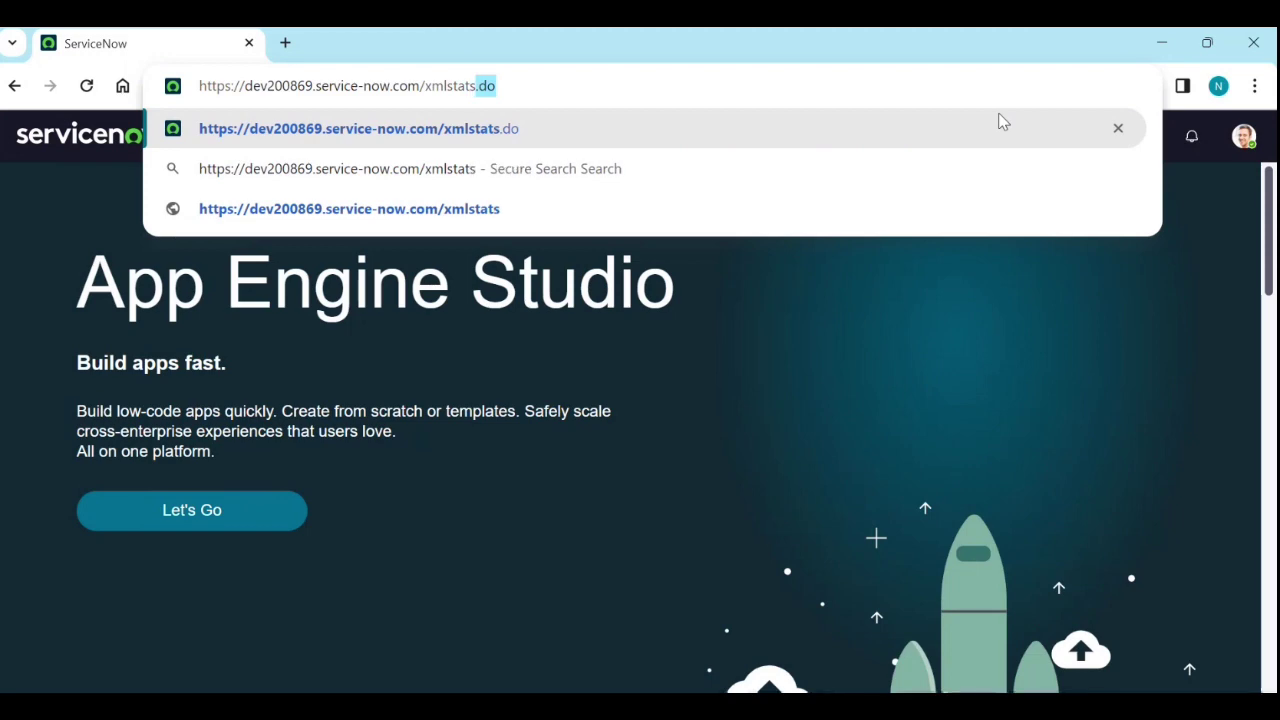
{"action": "key", "text": "Return"}
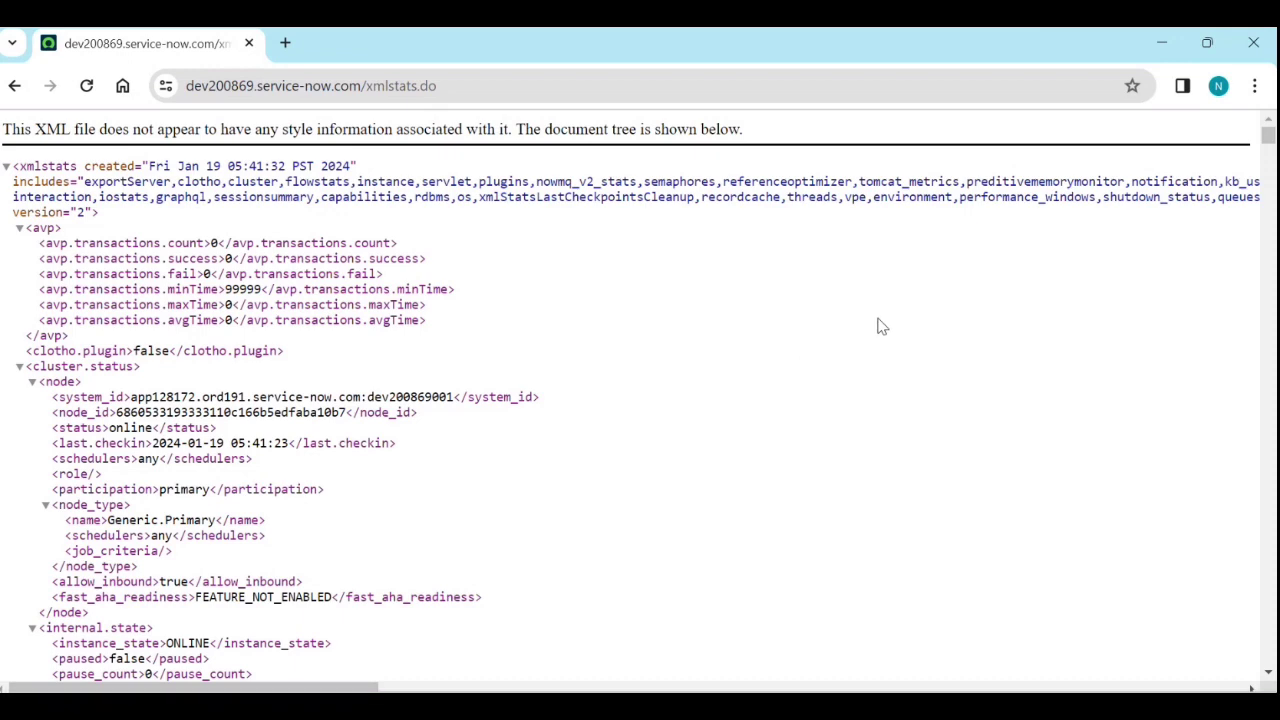
Find mid_se on the xmlstats page to locate the mid_server table entries.
{"action": "key", "text": "ctrl+f"}
{"action": "type", "text": "mi"}
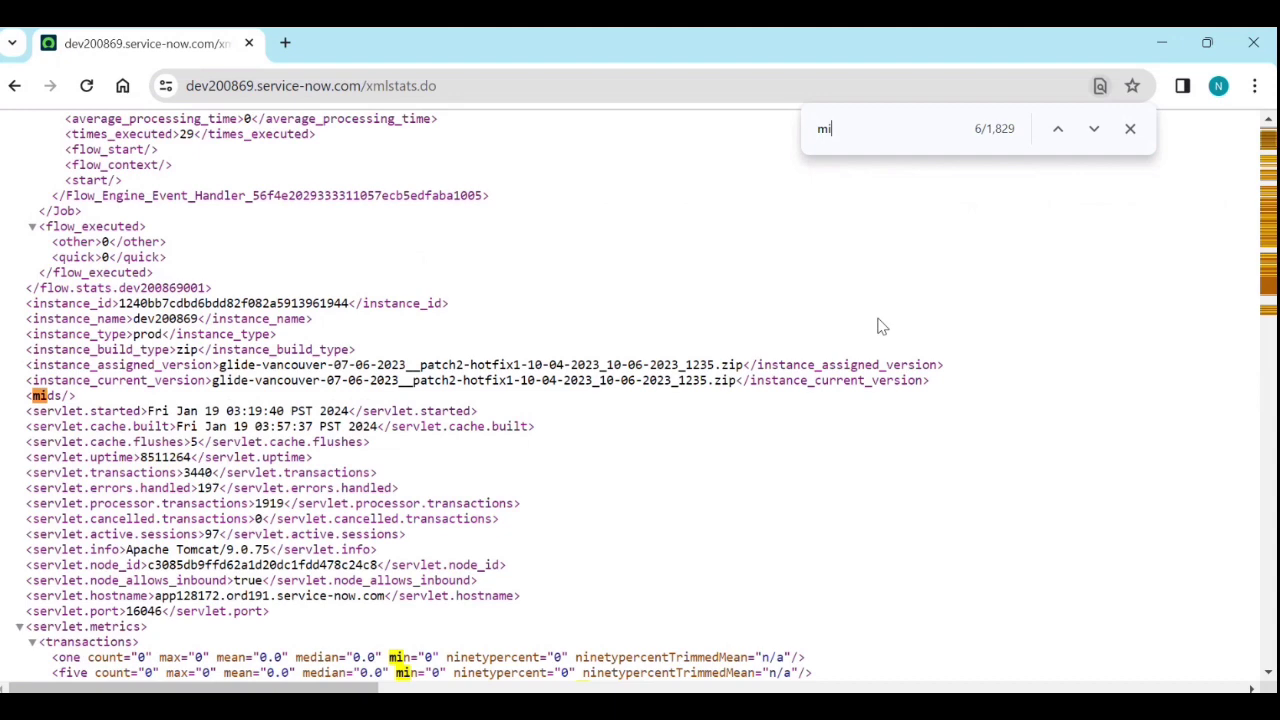
{"action": "type", "text": "d_se"}
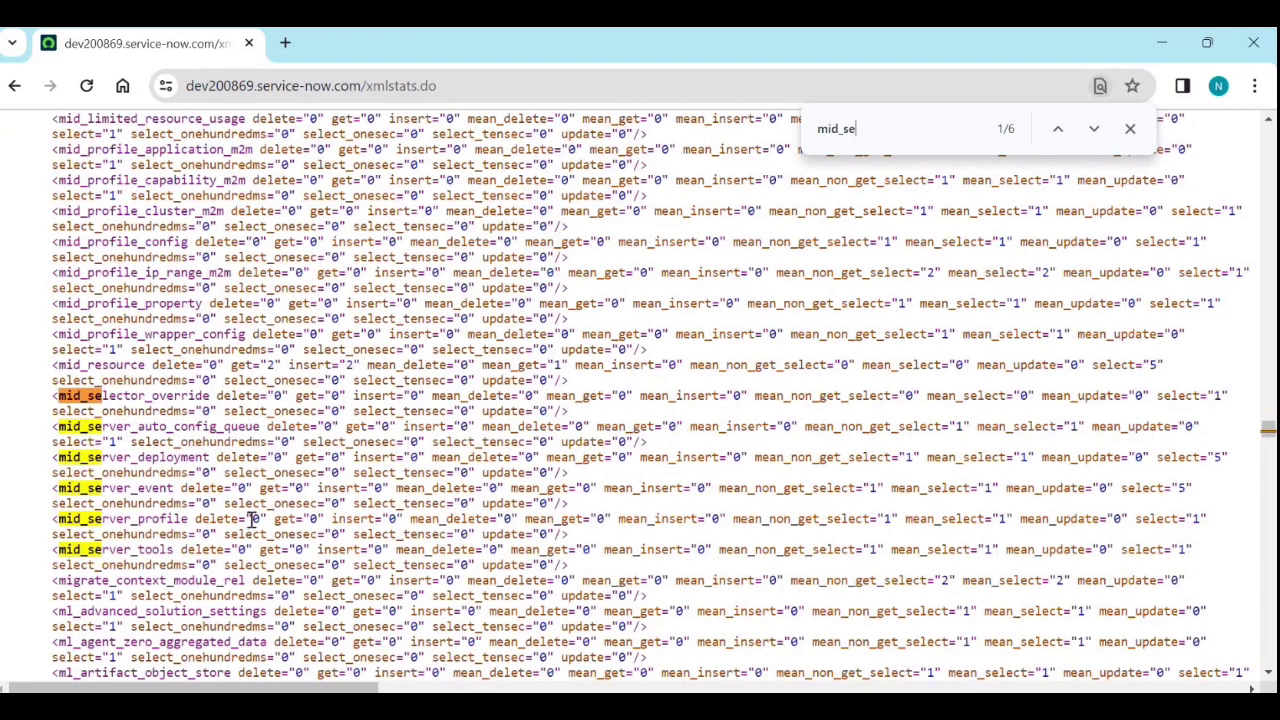
{"action": "scroll", "coordinate": [251, 519], "scroll_direction": "down", "scroll_amount": 3}
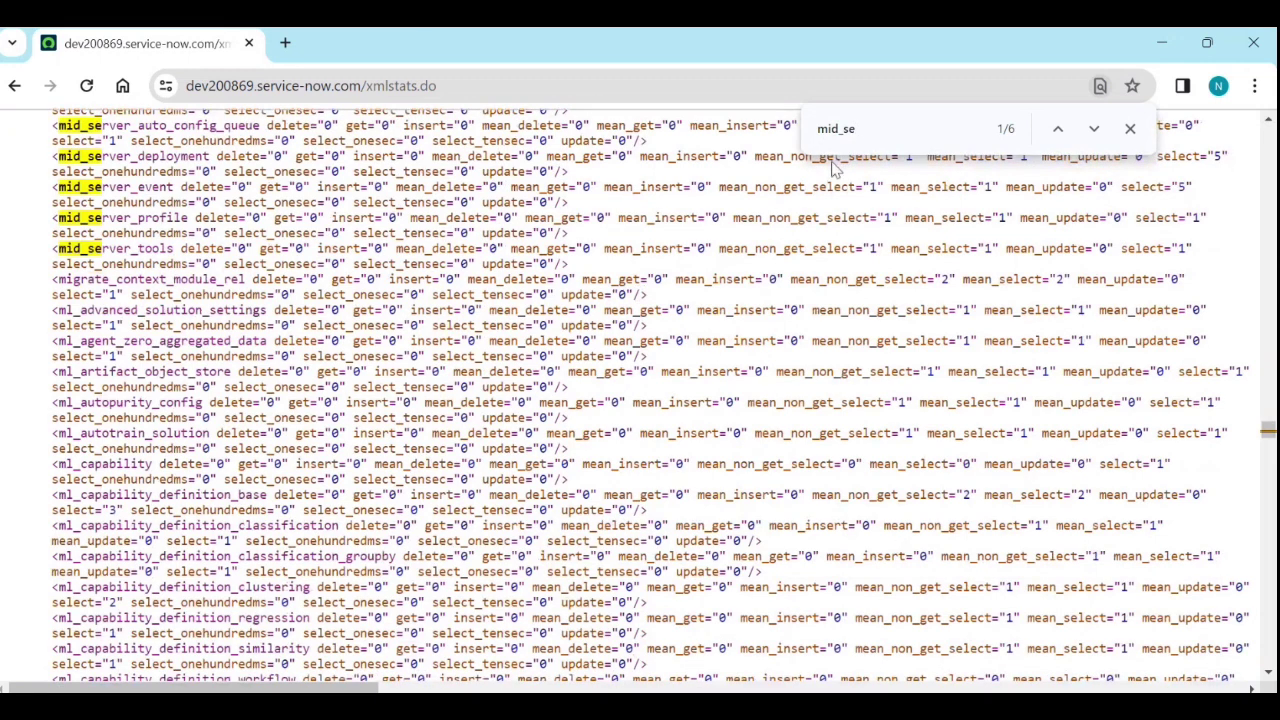
{"action": "double_click", "coordinate": [864, 126]}
Search the xmlstats page for plugin and scroll to the installed plugins with install dates and versions.
{"action": "type", "text": "plugin"}
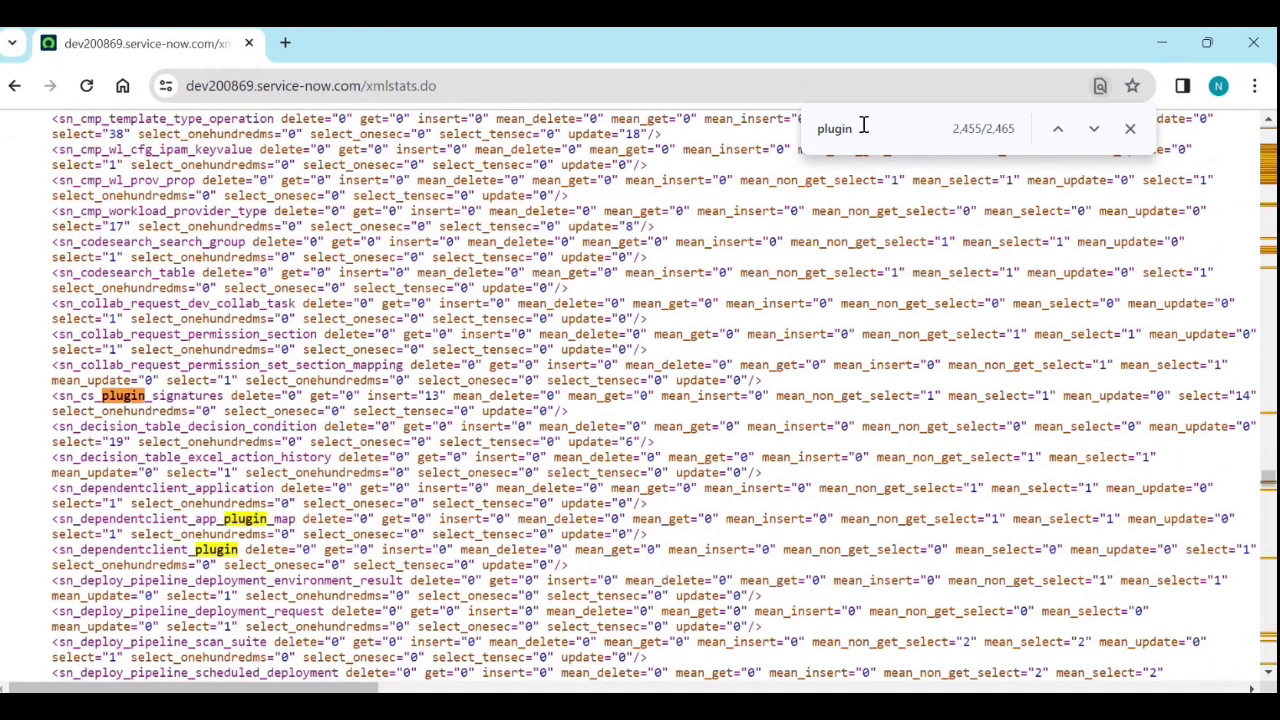
{"action": "type", "text": "s"}
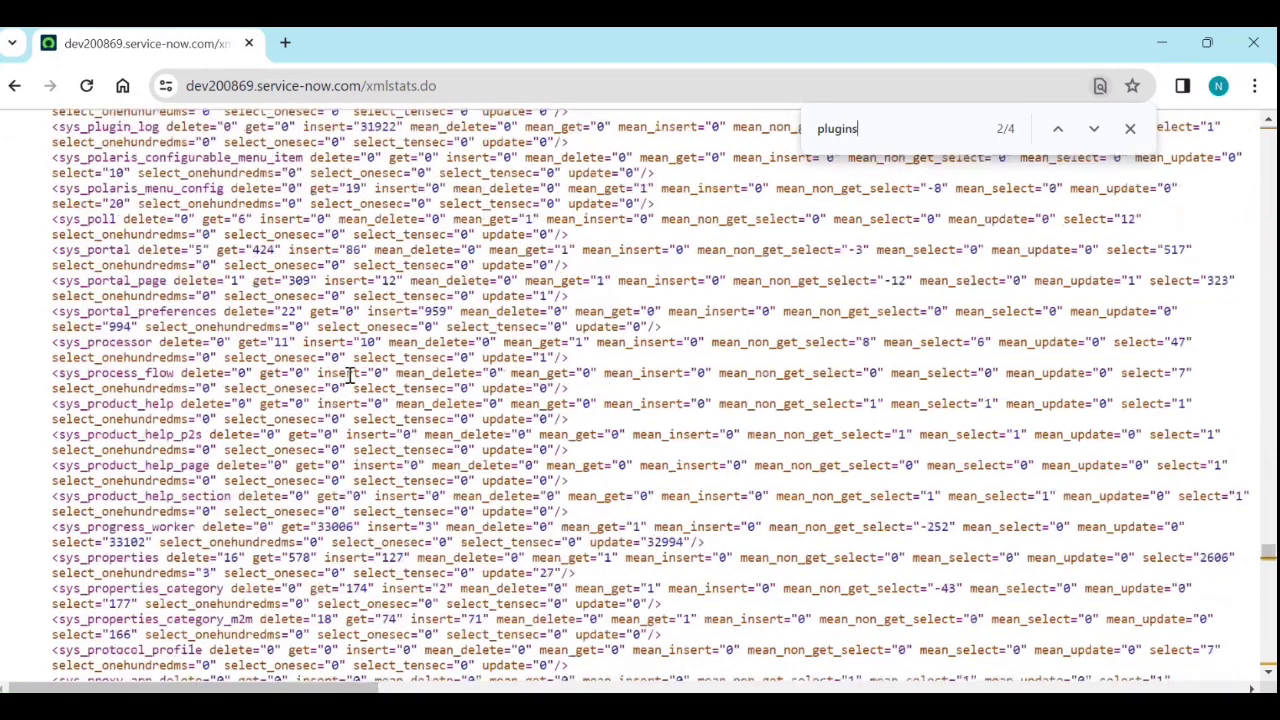
{"action": "scroll", "coordinate": [350, 375], "scroll_direction": "down", "scroll_amount": 20}
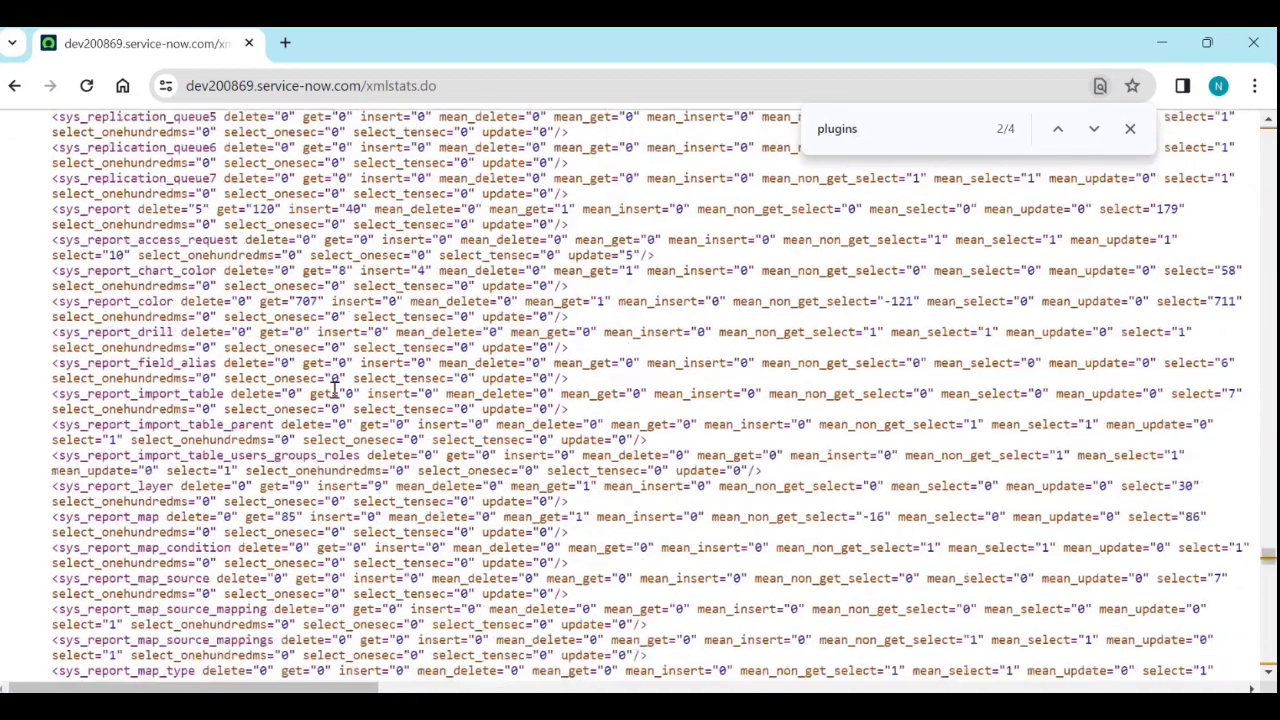
{"action": "scroll", "coordinate": [337, 375], "scroll_direction": "down", "scroll_amount": 10}
{"action": "scroll", "coordinate": [350, 370], "scroll_direction": "up", "scroll_amount": 15}
{"action": "key", "text": "BackSpace"}
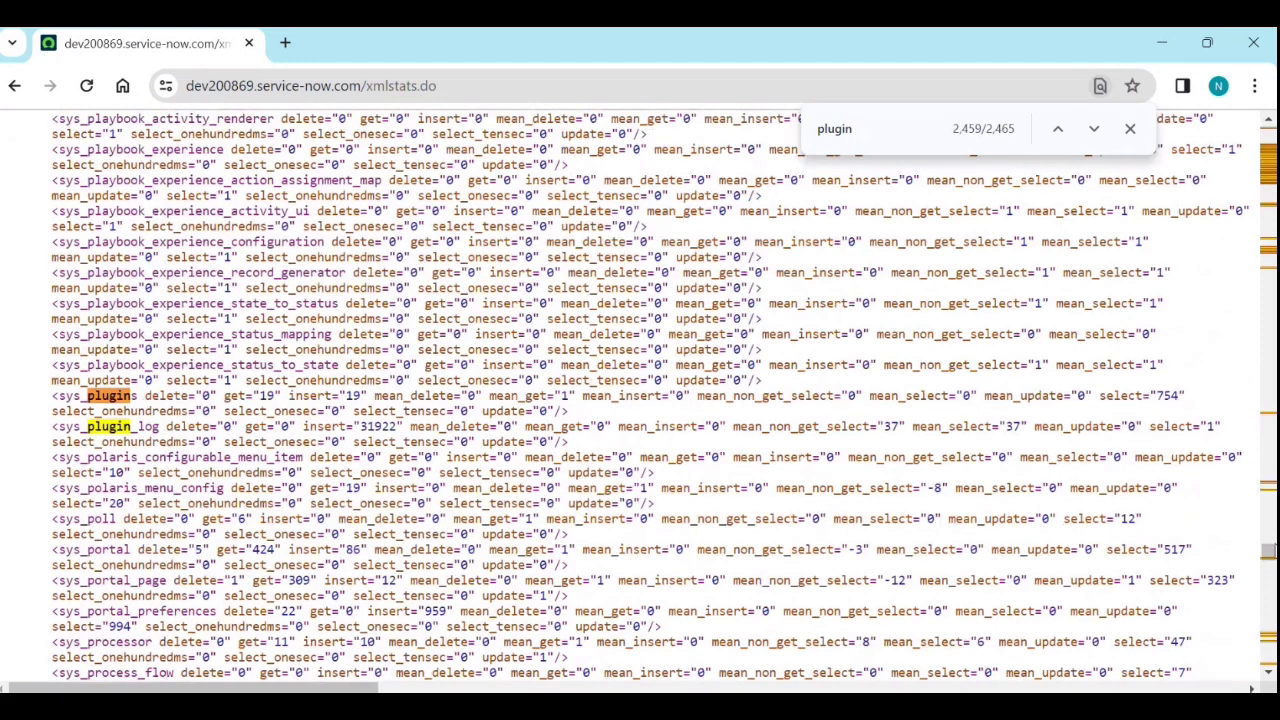
{"action": "left_click_drag", "start_coordinate": [1268, 552], "coordinate": [1245, 285]}
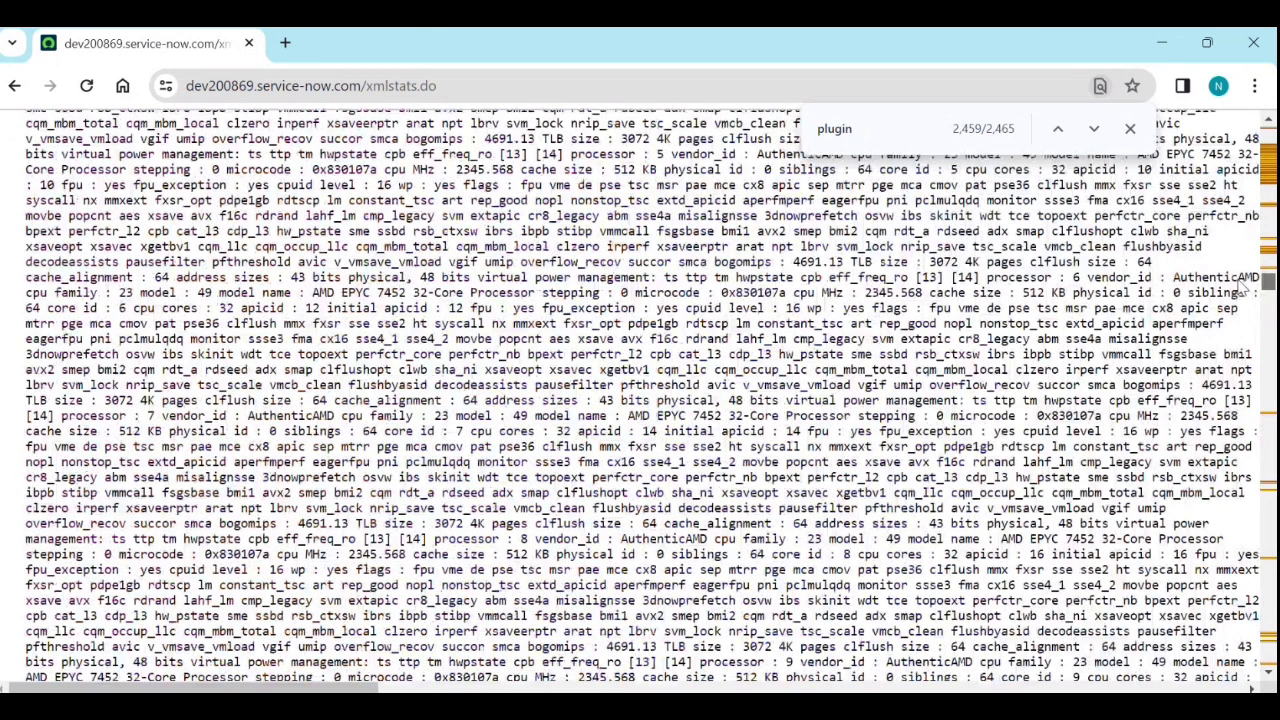
{"action": "left_click_drag", "start_coordinate": [1245, 287], "coordinate": [1253, 191]}
{"action": "scroll", "coordinate": [268, 470], "scroll_direction": "up", "scroll_amount": 2}
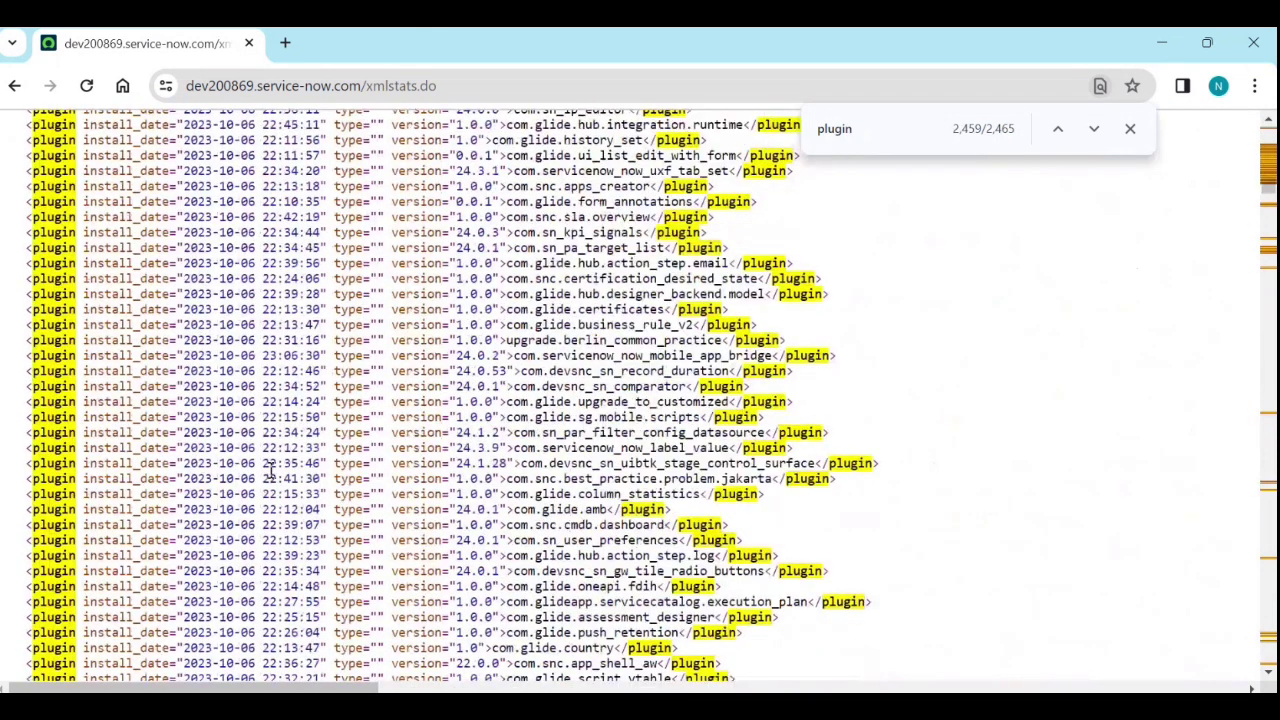
{"action": "scroll", "coordinate": [268, 470], "scroll_direction": "up", "scroll_amount": 2}
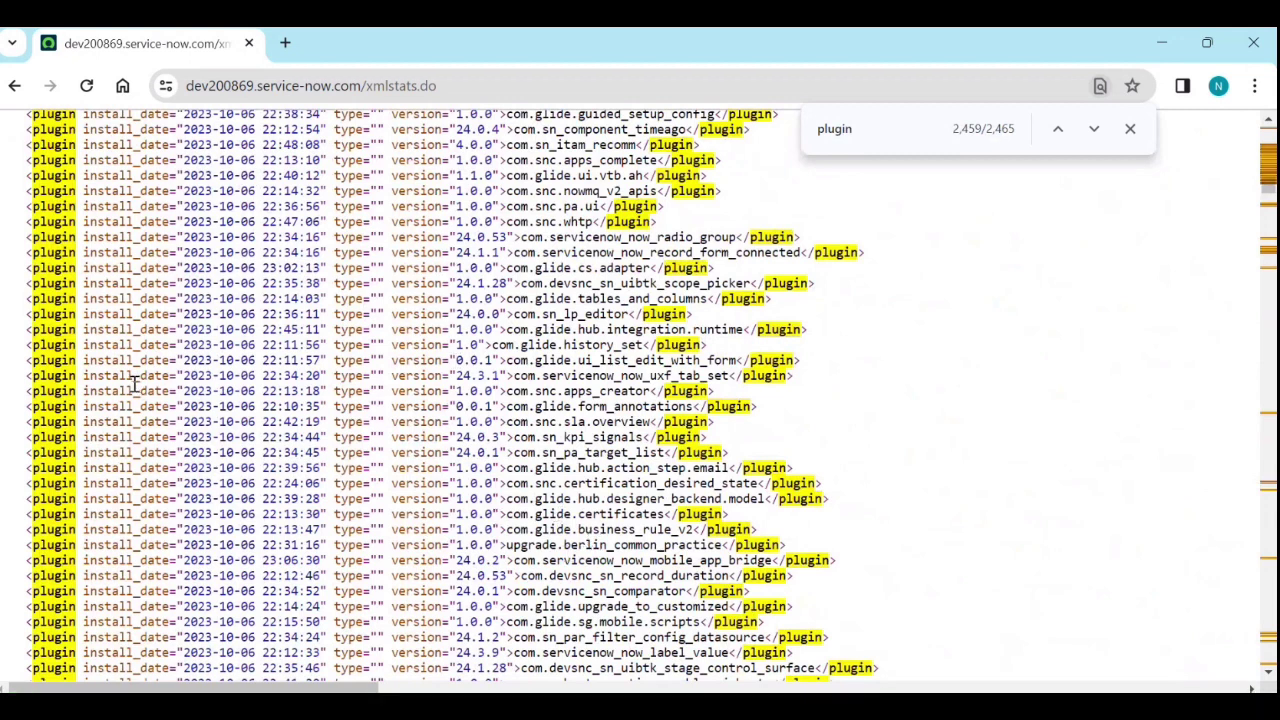
{"action": "scroll", "coordinate": [558, 428], "scroll_direction": "up", "scroll_amount": 3}
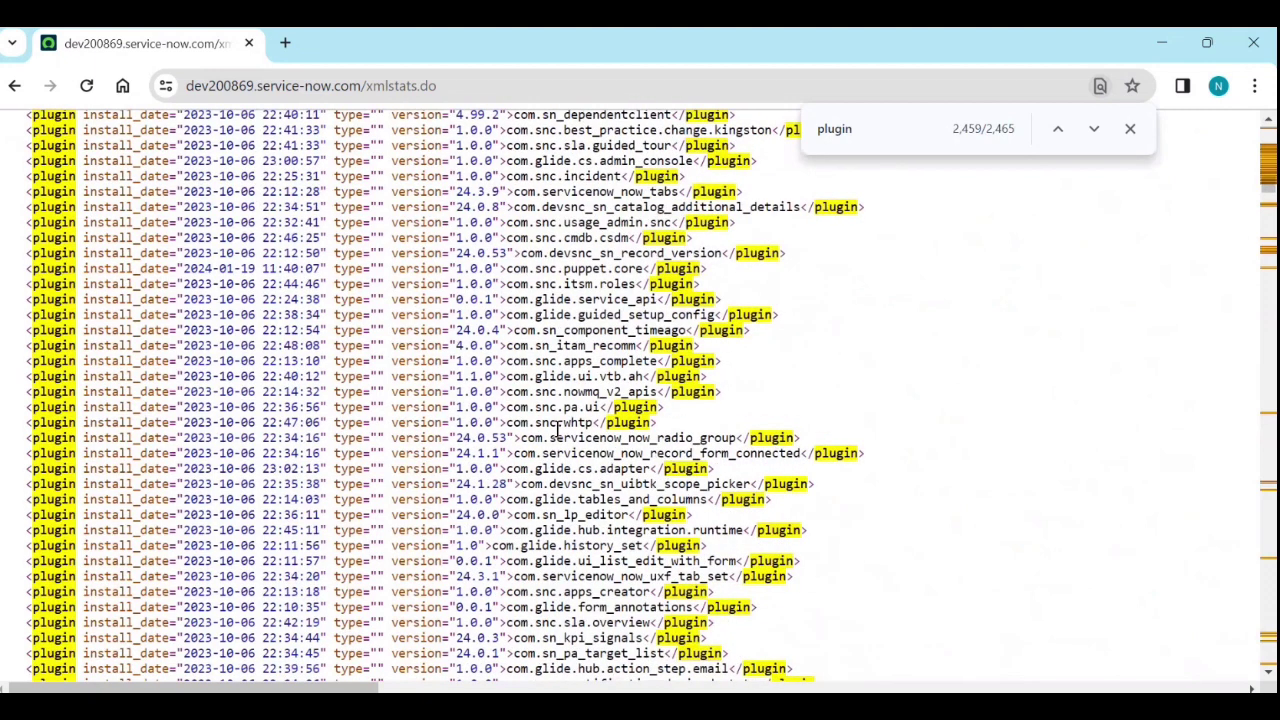
Search xmlstats.do for memory, step back through matches, then narrow the search to memory_max.
{"action": "double_click", "coordinate": [838, 129]}
{"action": "type", "text": "memory"}
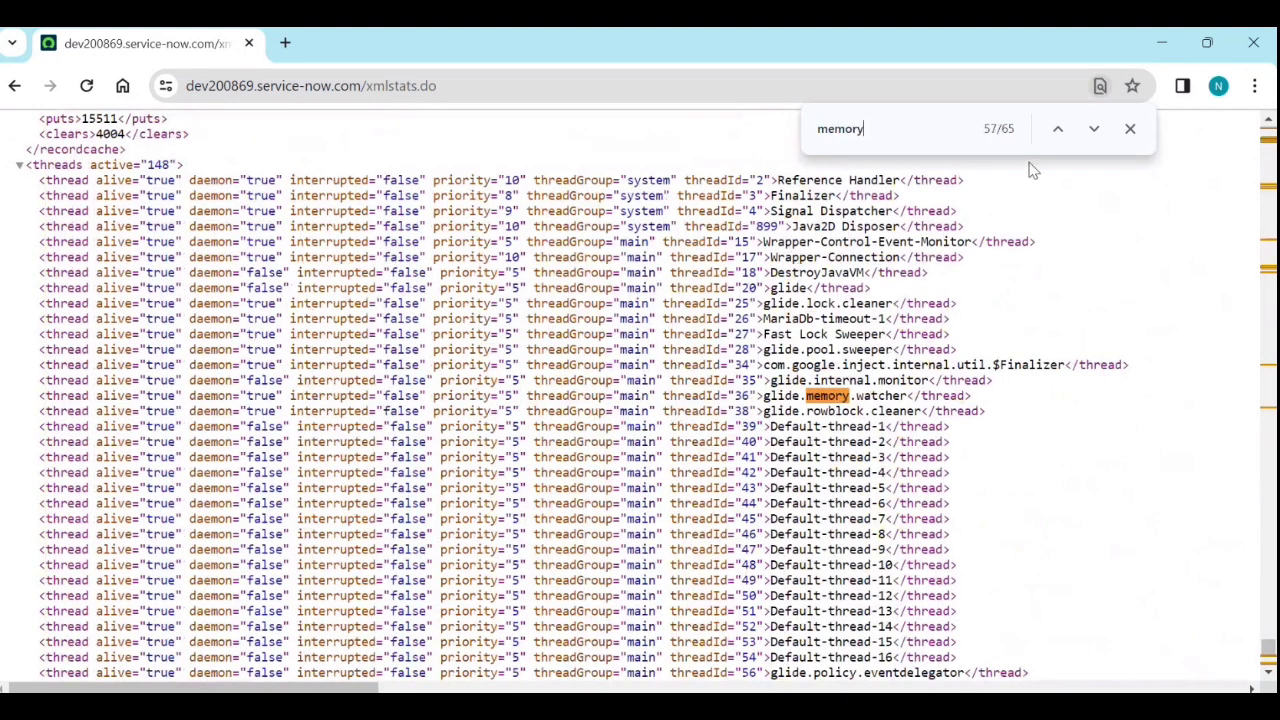
{"action": "left_click", "coordinate": [1059, 129]}
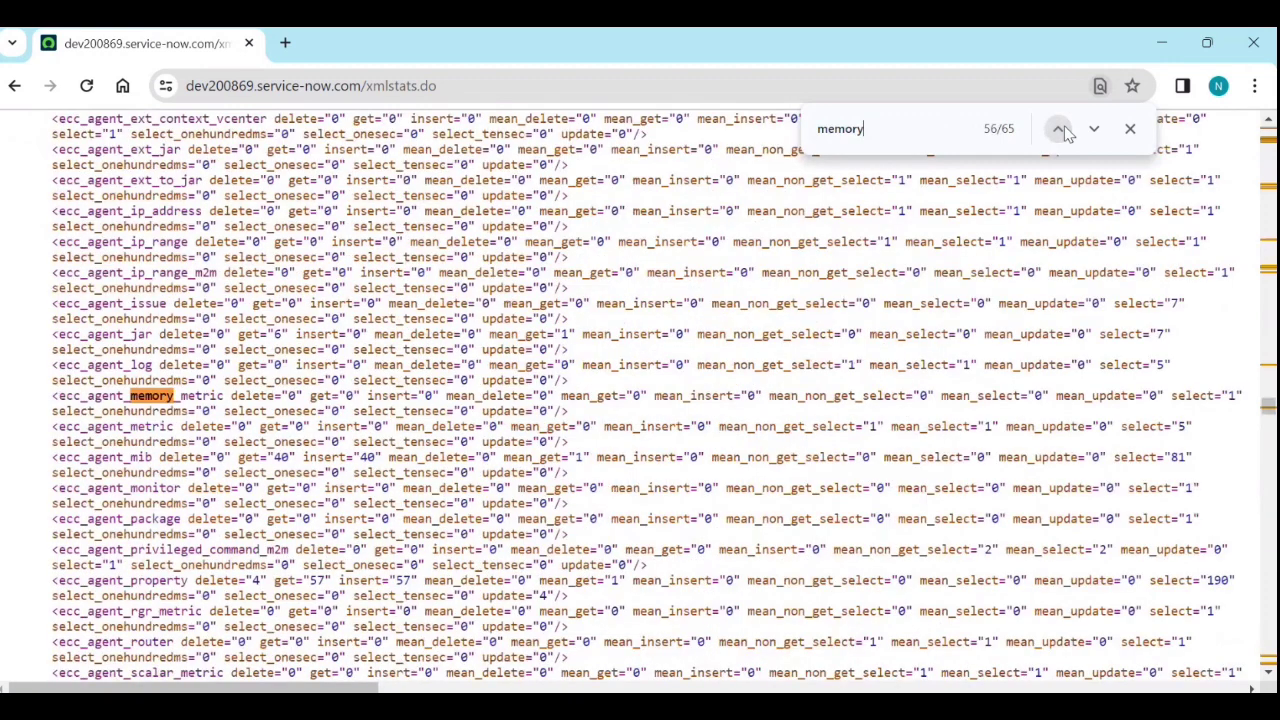
{"action": "left_click", "coordinate": [1062, 131]}
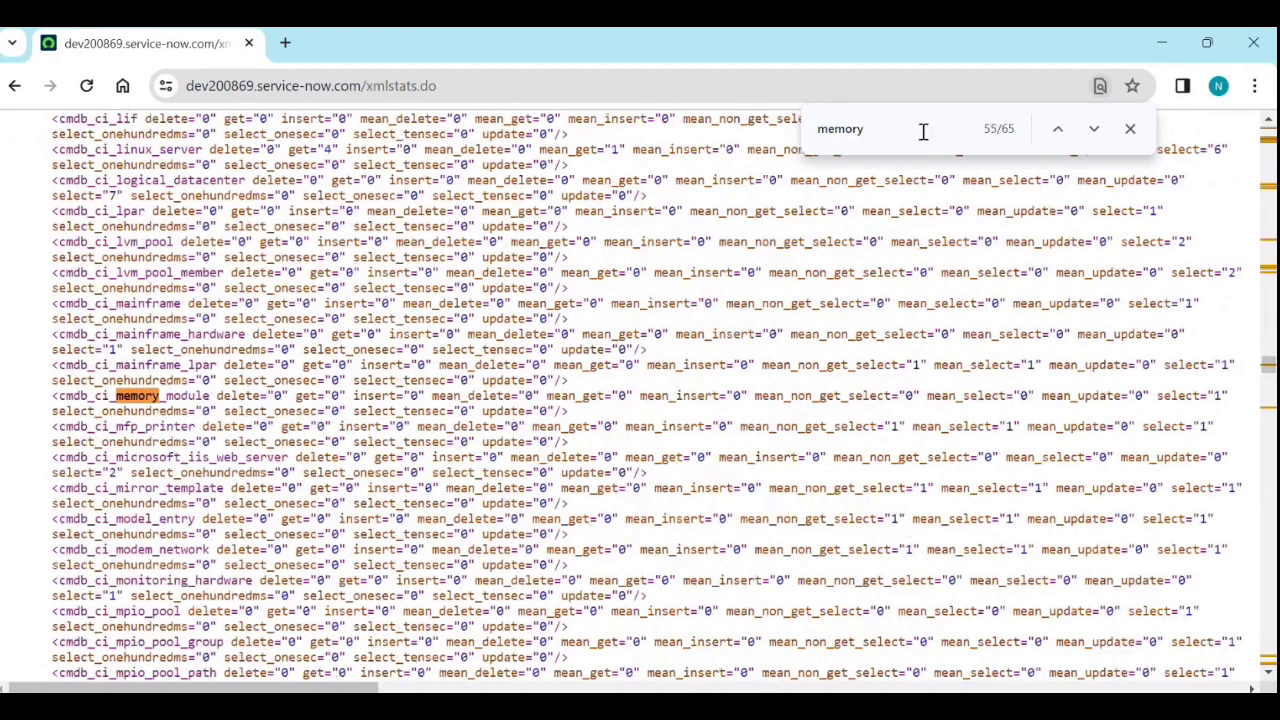
{"action": "type", "text": "_ma"}
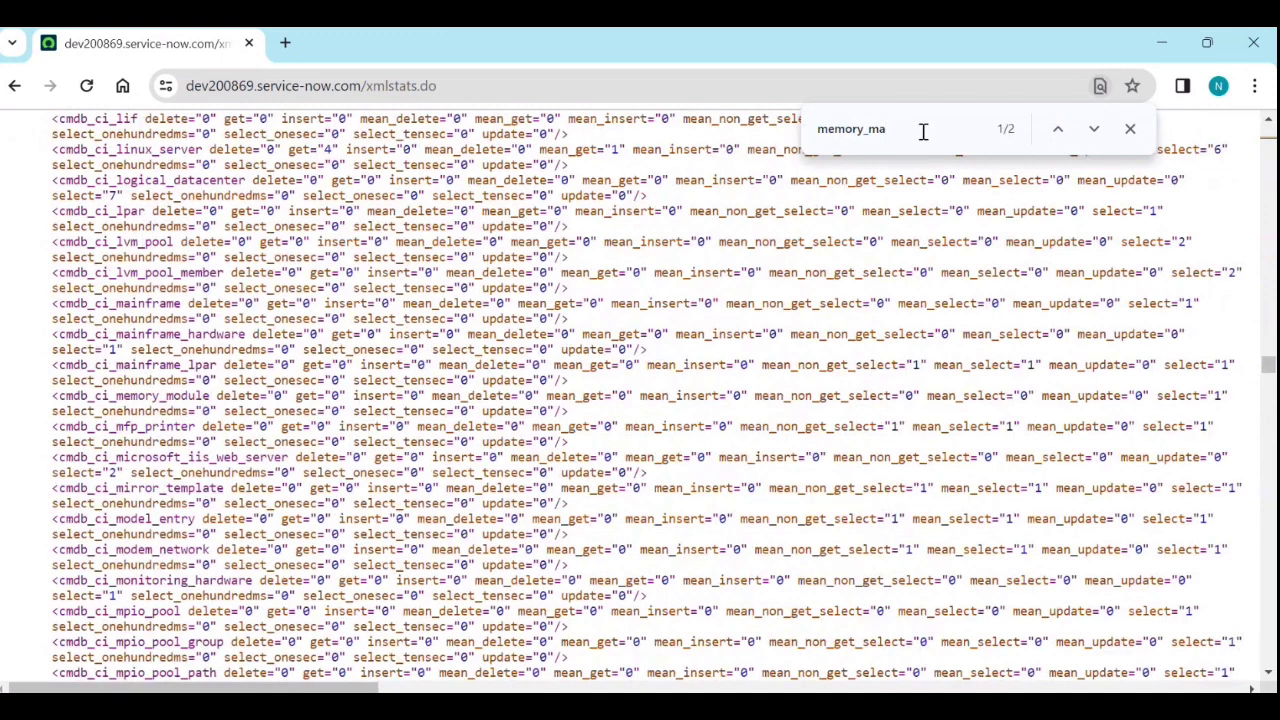
{"action": "type", "text": "x"}
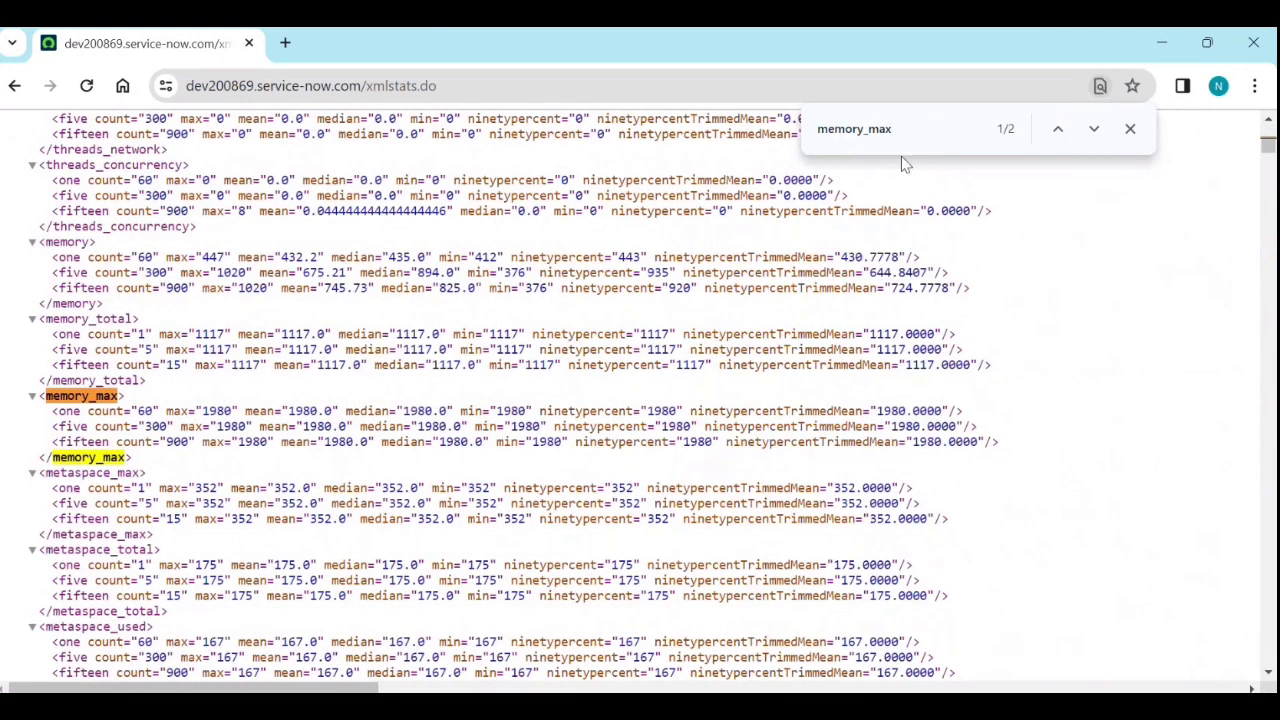
Widen the search to memory_ and reach metaspace values max 352.0, total 175.0, in use 166.0.
{"action": "scroll", "coordinate": [176, 466], "scroll_direction": "down", "scroll_amount": 3}
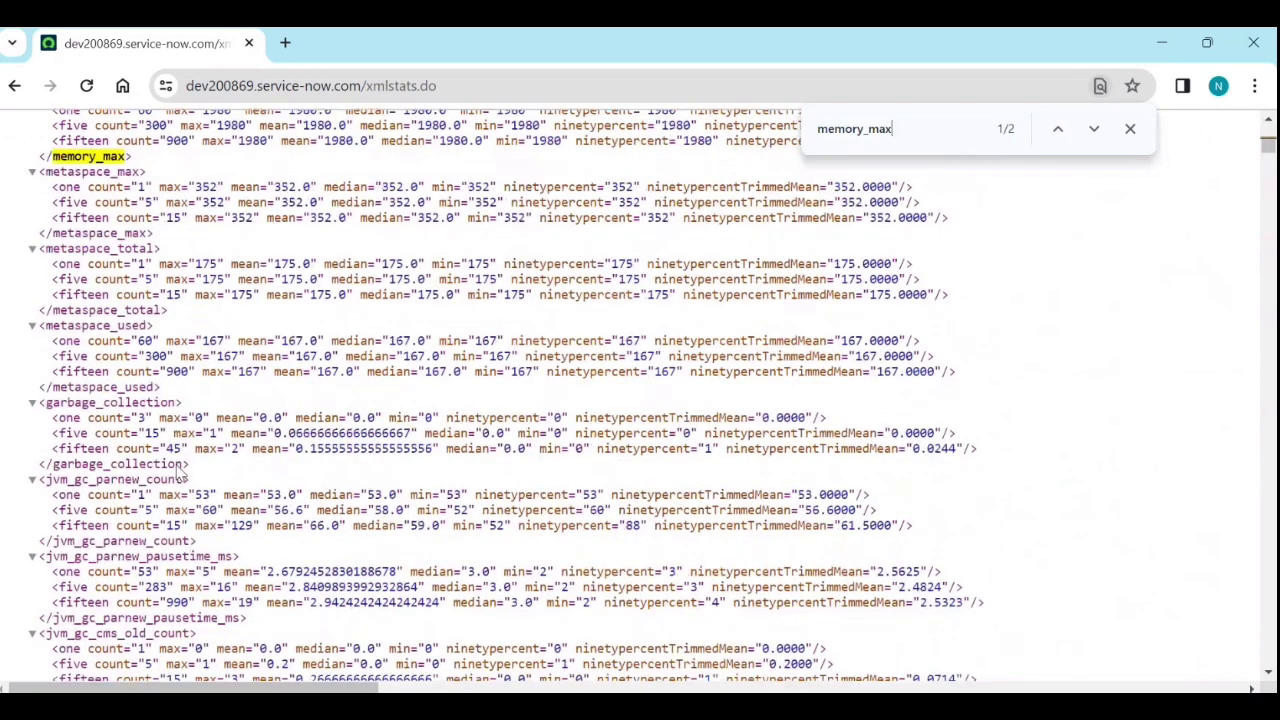
{"action": "scroll", "coordinate": [170, 450], "scroll_direction": "up", "scroll_amount": 3}
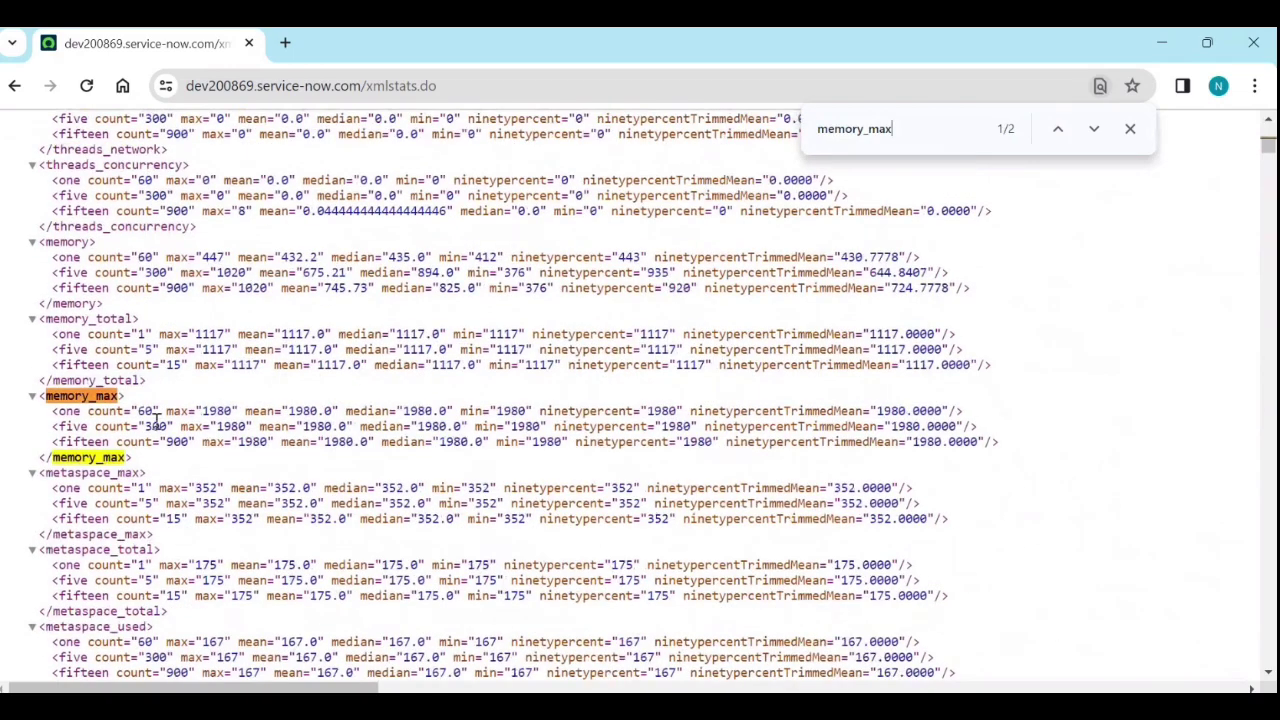
{"action": "scroll", "coordinate": [298, 430], "scroll_direction": "down", "scroll_amount": 3}
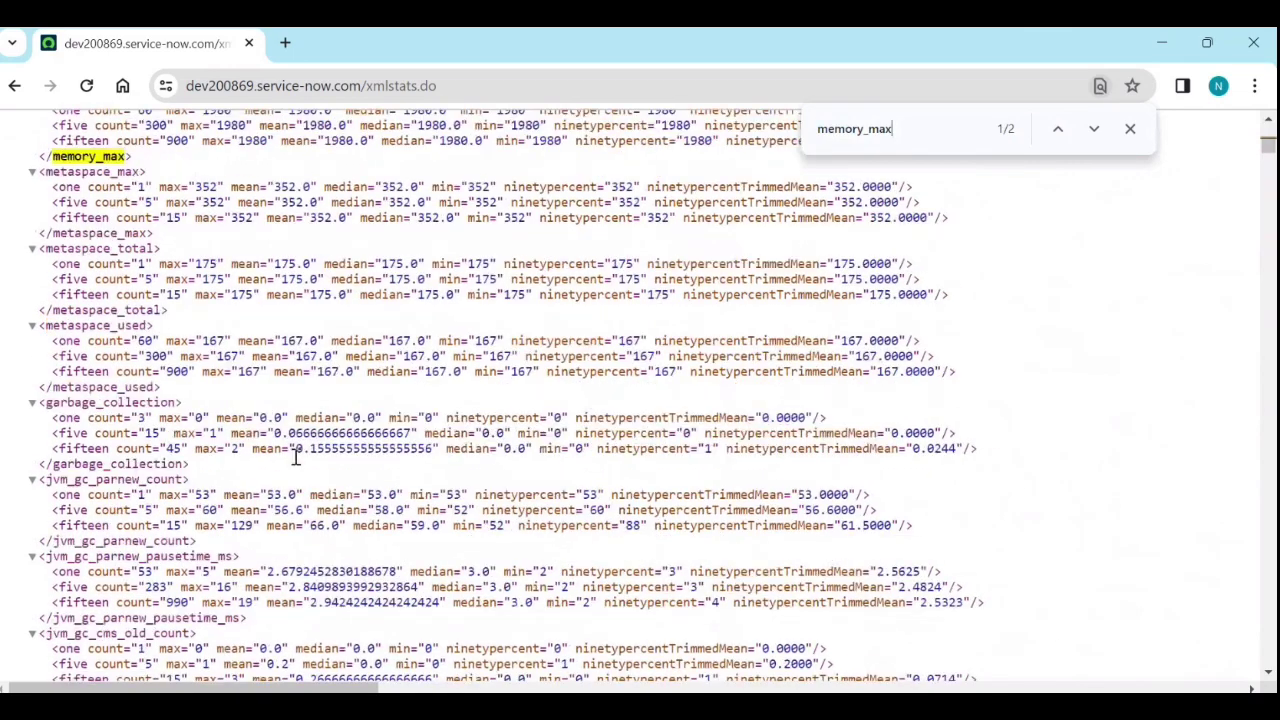
{"action": "scroll", "coordinate": [296, 457], "scroll_direction": "down", "scroll_amount": 2}
{"action": "scroll", "coordinate": [300, 470], "scroll_direction": "up", "scroll_amount": 4}
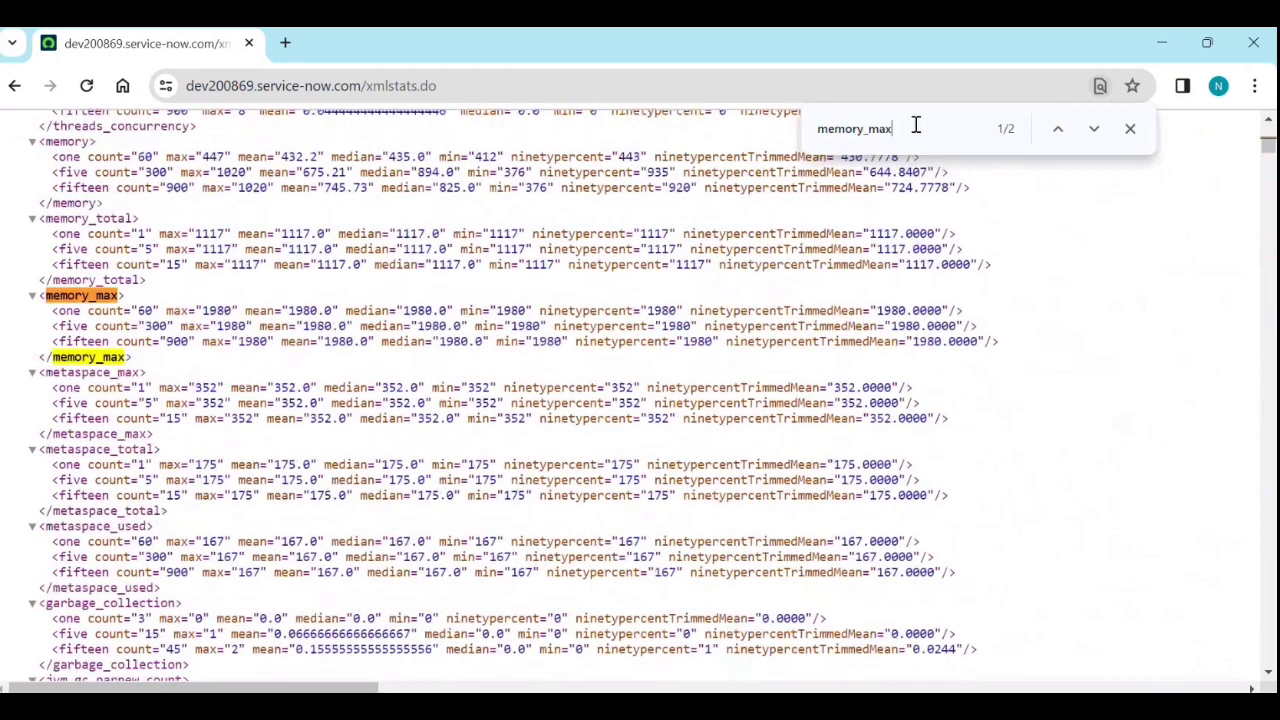
{"action": "key", "text": "BackSpace"}
{"action": "key", "text": "BackSpace"}
{"action": "key", "text": "BackSpace"}
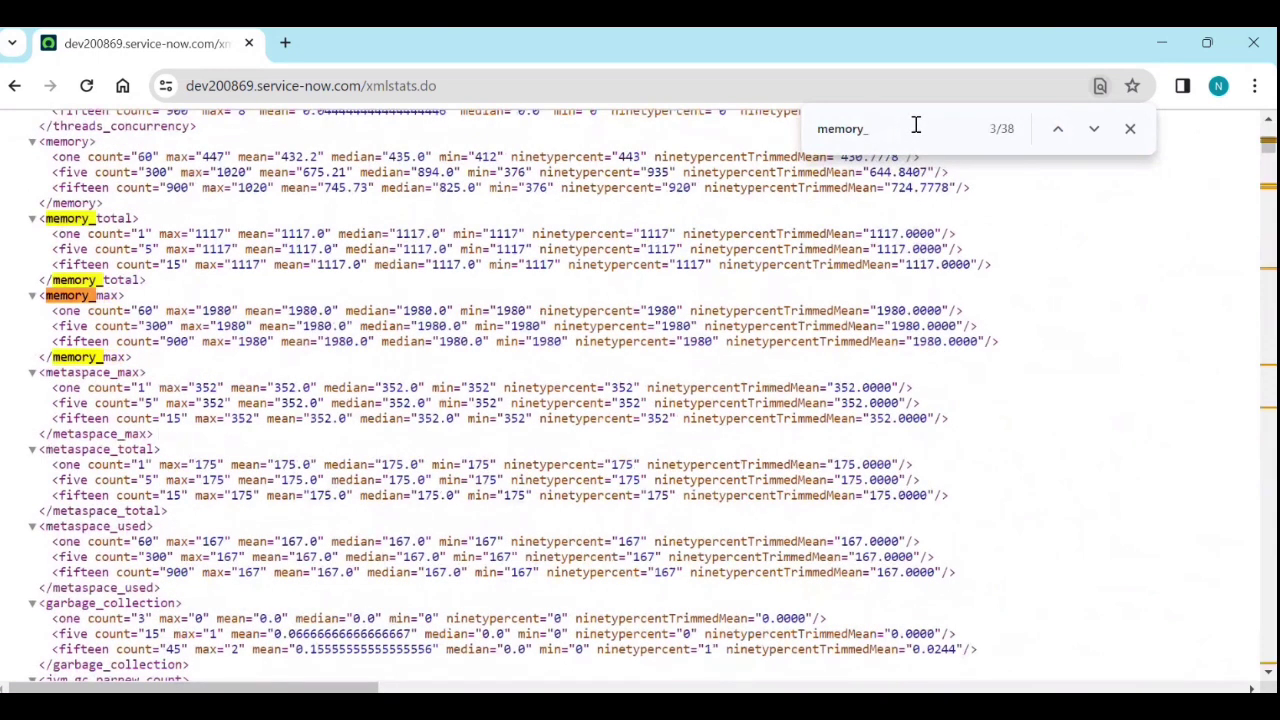
{"action": "left_click", "coordinate": [1058, 129]}
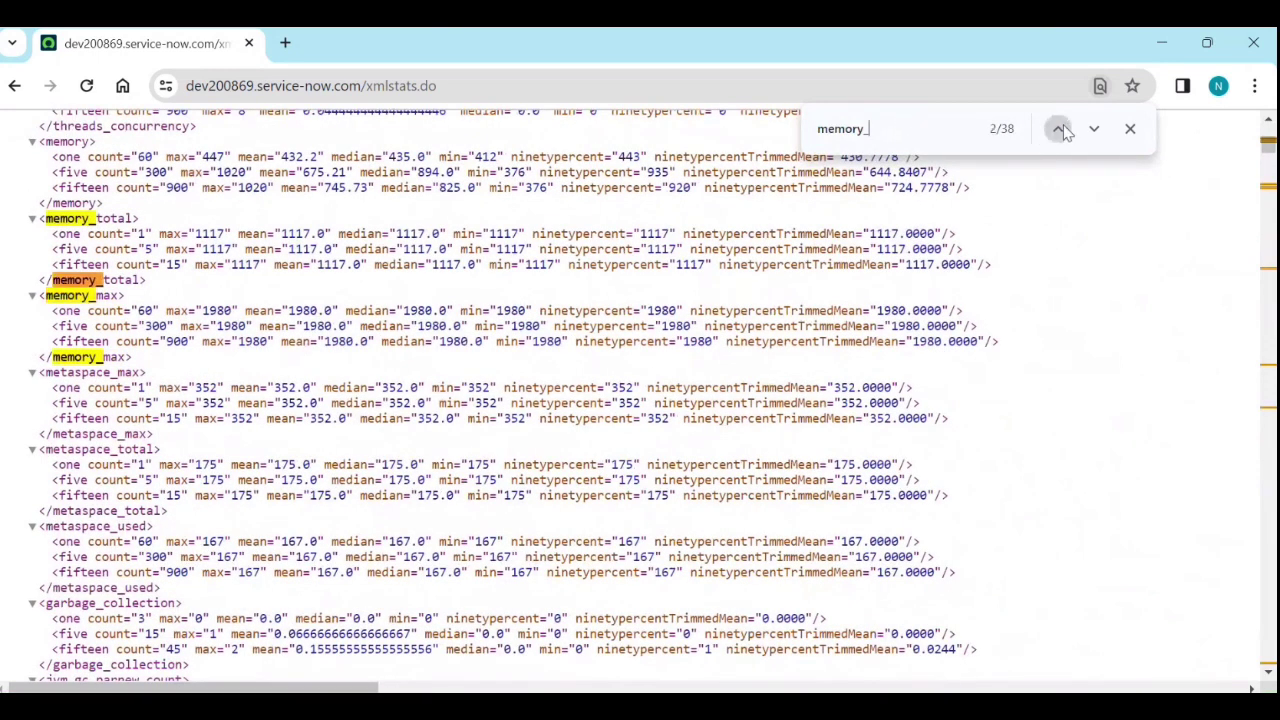
{"action": "left_click", "coordinate": [1060, 130]}
{"action": "left_click", "coordinate": [1058, 129]}
{"action": "left_click", "coordinate": [1058, 129]}
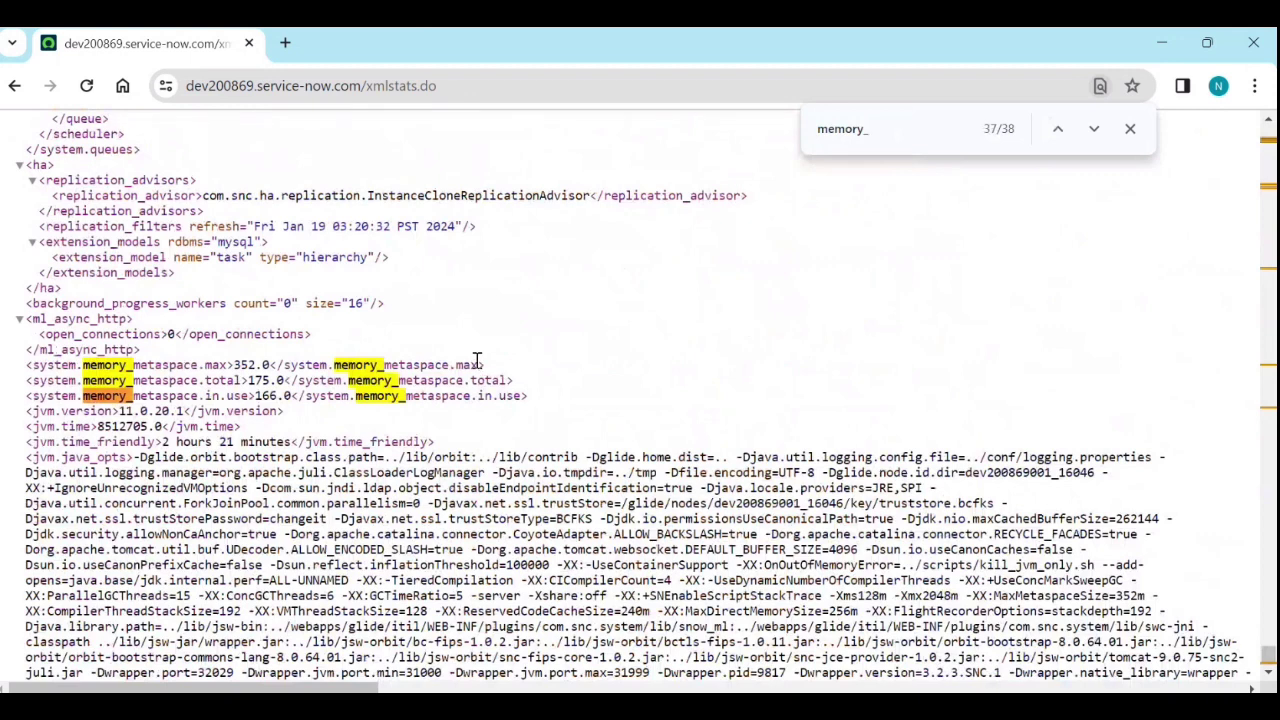
{"action": "left_click_drag", "start_coordinate": [270, 364], "coordinate": [255, 397]}
{"action": "left_click", "coordinate": [918, 134]}
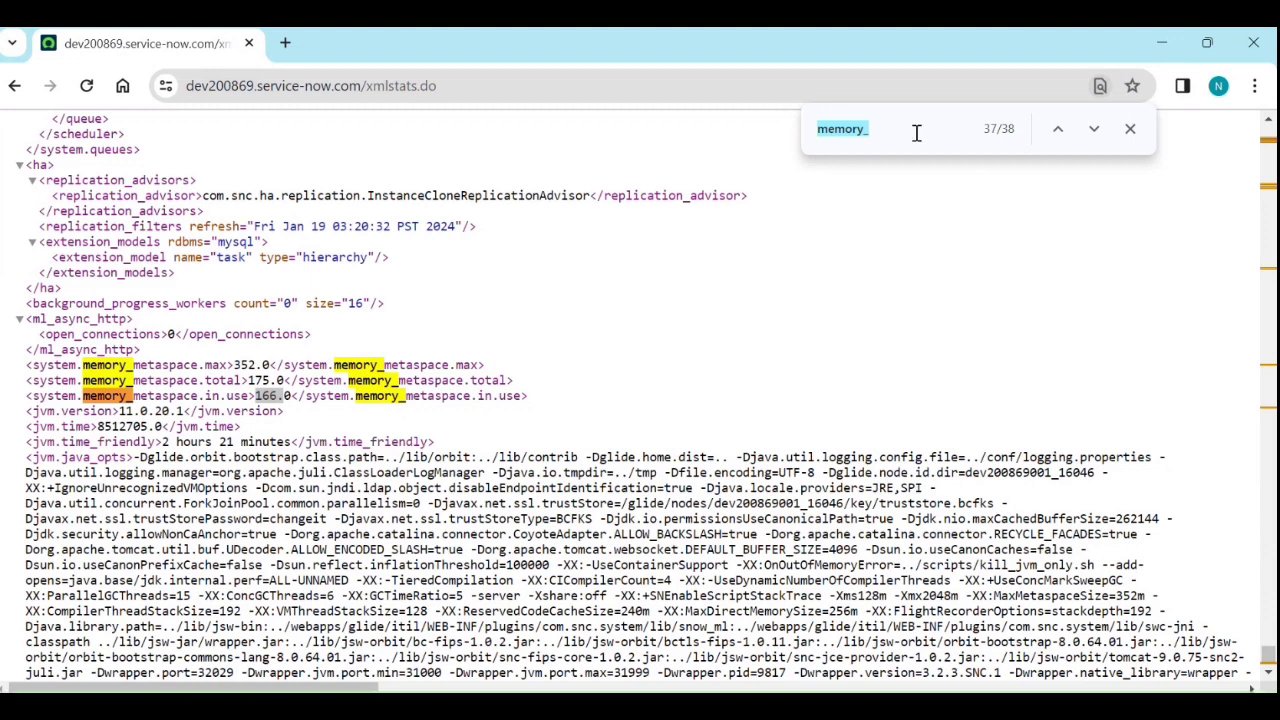
Change the xmlstats.do page search to jvm.
{"action": "type", "text": "j"}
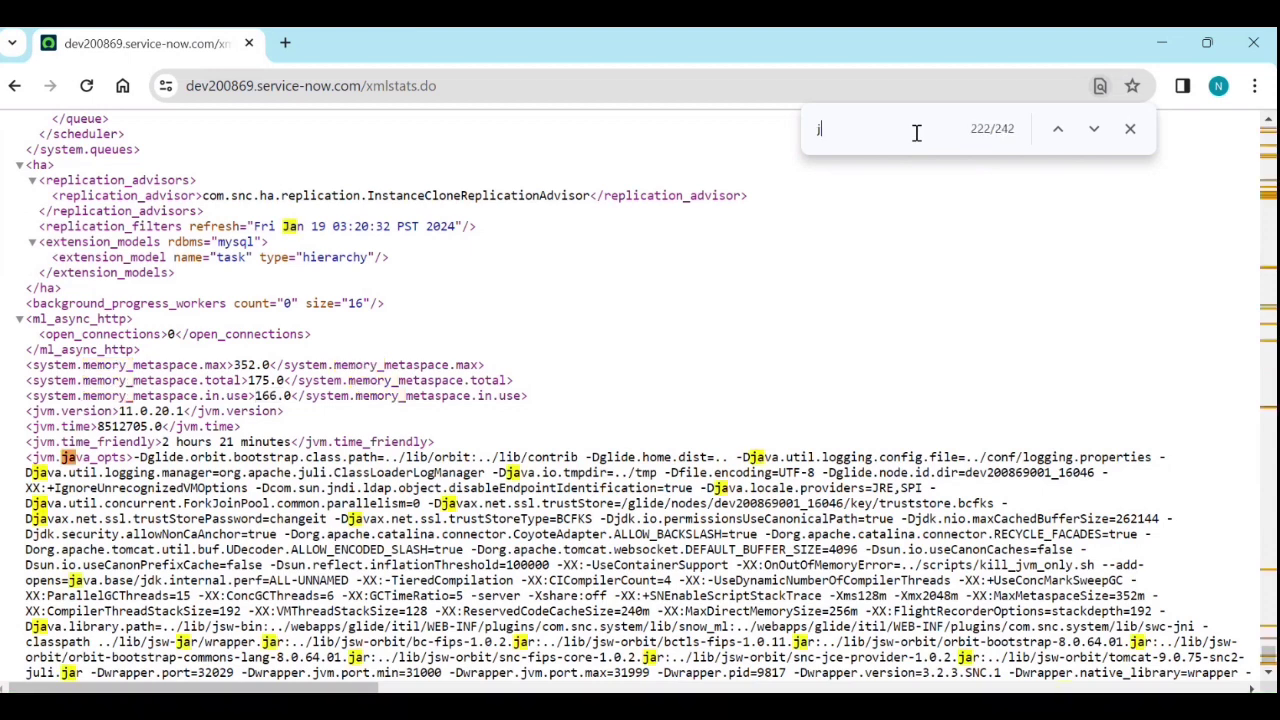
{"action": "type", "text": "v."}
{"action": "key", "text": "BackSpace"}
{"action": "type", "text": "m"}
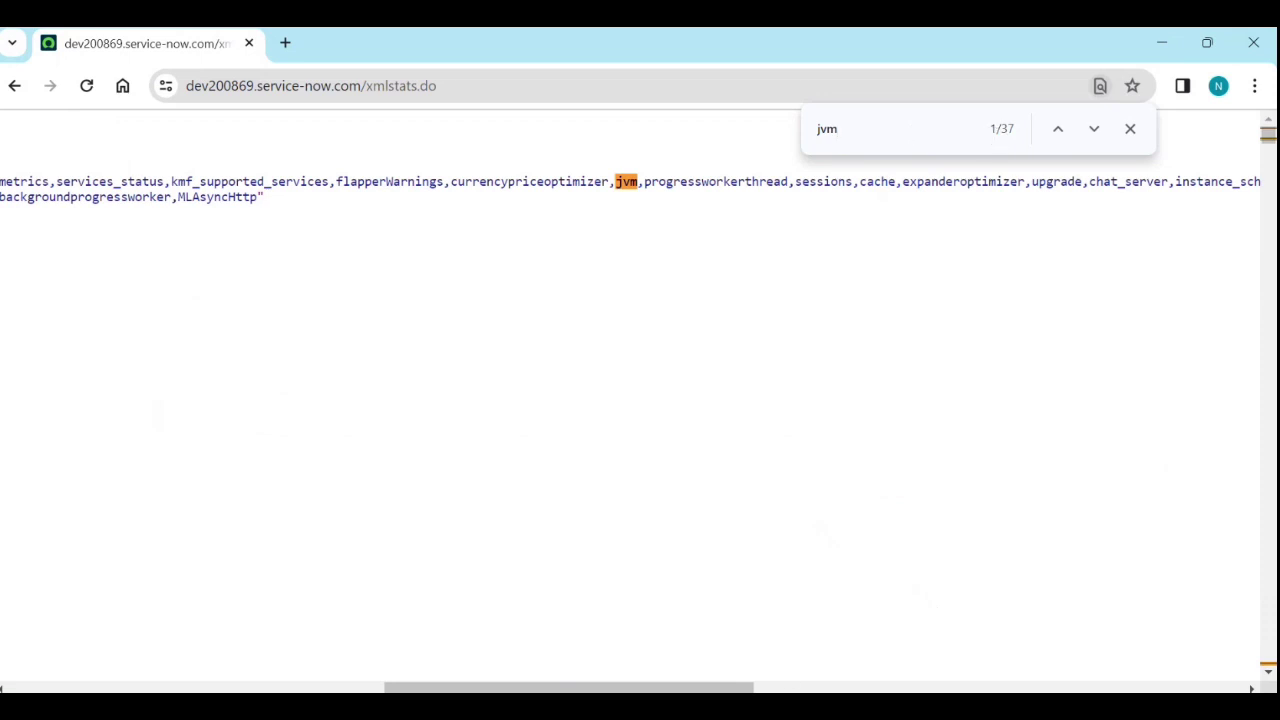
{"action": "left_click_drag", "start_coordinate": [562, 688], "coordinate": [178, 680]}
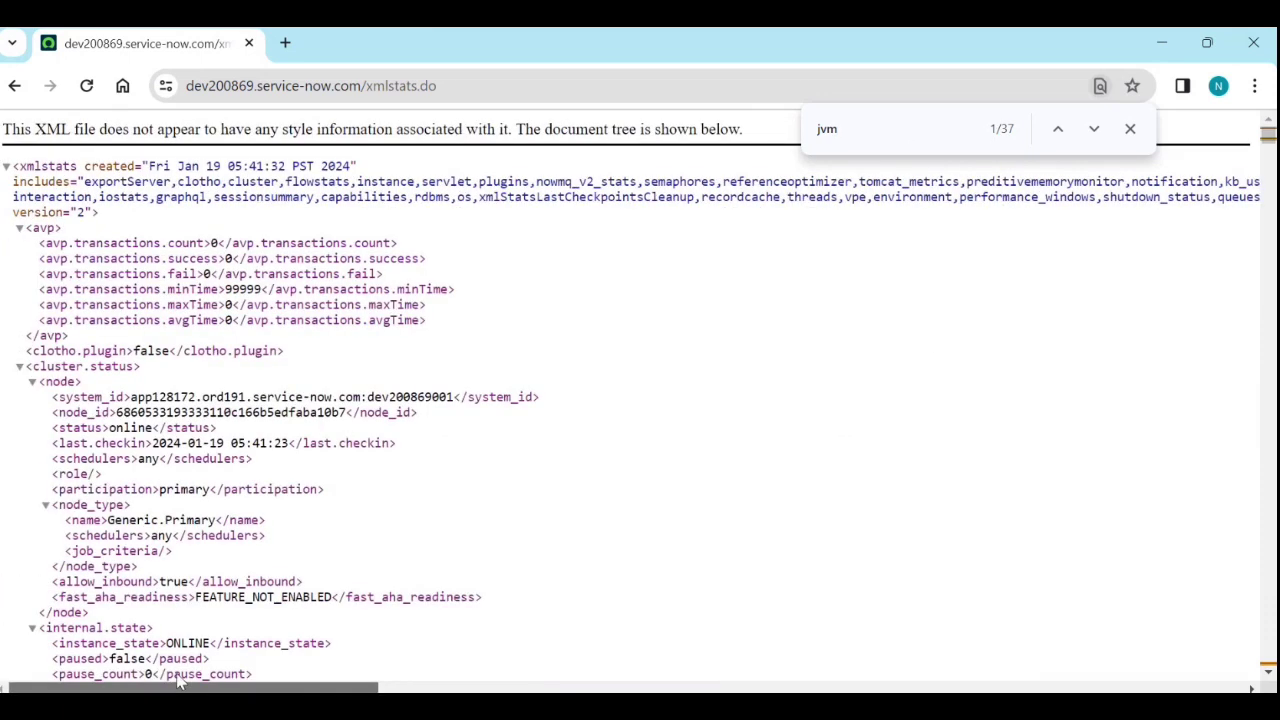
Step through jvm matches to version 11.0.20.1, CPU count 64.0 and 49394.0 classes loaded.
{"action": "left_click", "coordinate": [1093, 130]}
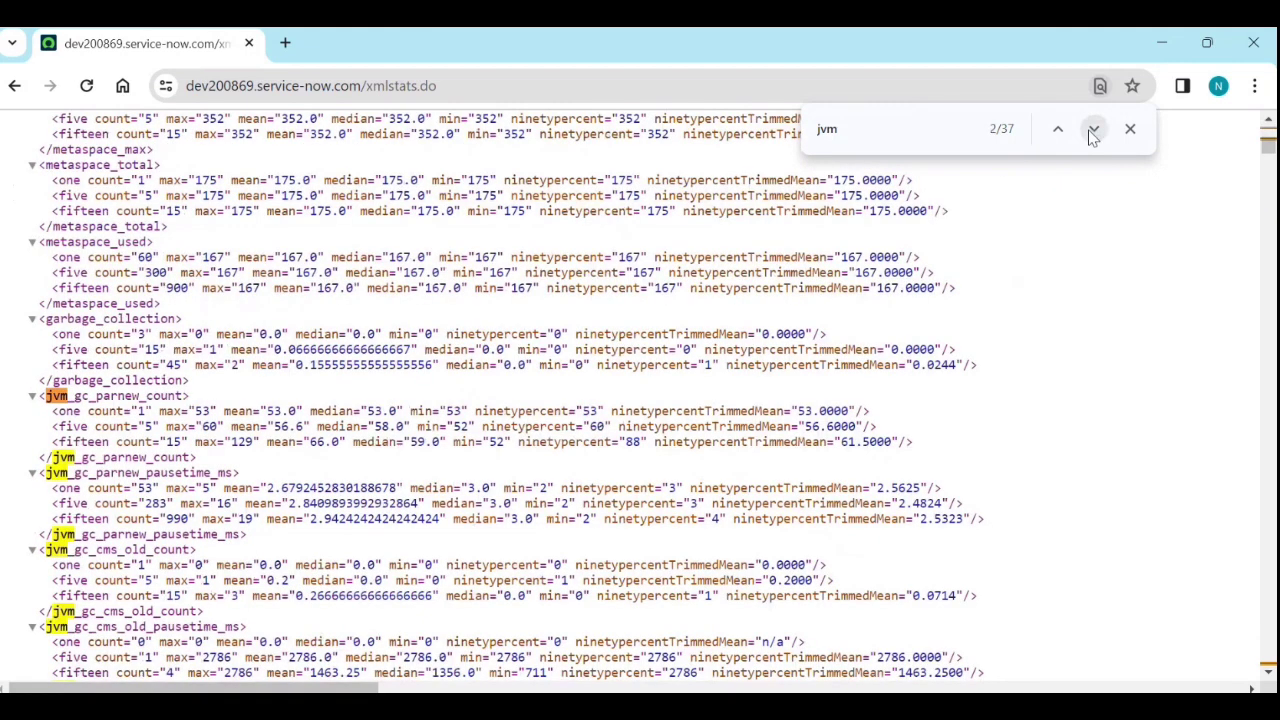
{"action": "left_click", "coordinate": [1093, 130]}
{"action": "left_click", "coordinate": [1093, 130]}
{"action": "left_click", "coordinate": [1093, 130]}
{"action": "left_click", "coordinate": [1093, 130]}
{"action": "left_click", "coordinate": [1093, 130]}
{"action": "left_click", "coordinate": [1093, 130]}
{"action": "left_click", "coordinate": [1093, 130]}
{"action": "left_click", "coordinate": [1093, 130]}
{"action": "left_click", "coordinate": [1093, 130]}
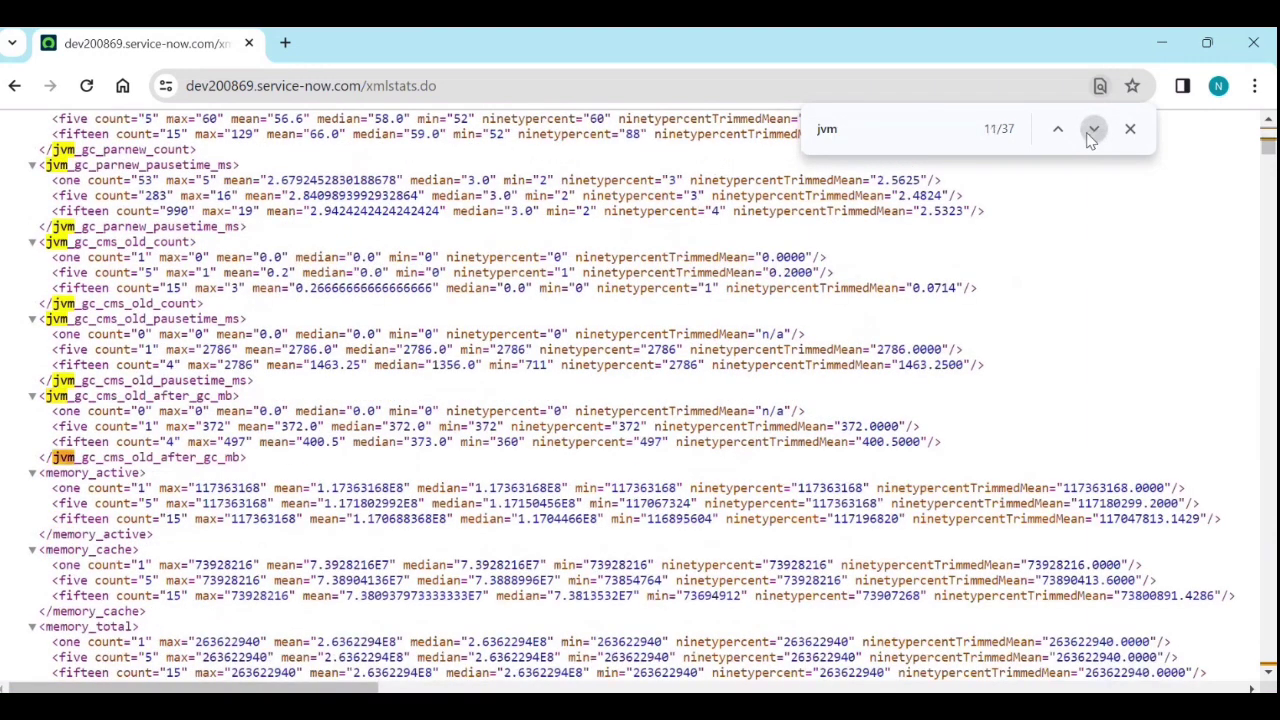
{"action": "left_click", "coordinate": [1093, 130]}
{"action": "left_click", "coordinate": [1093, 130]}
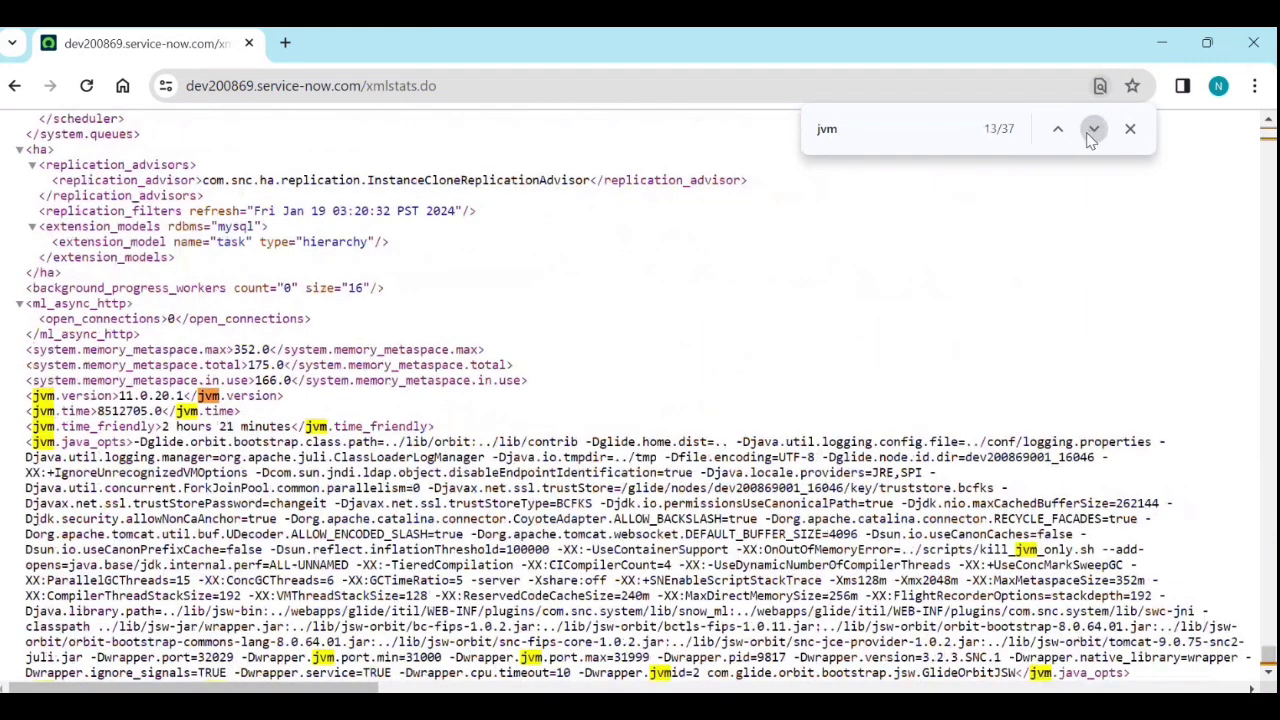
{"action": "left_click", "coordinate": [1093, 132]}
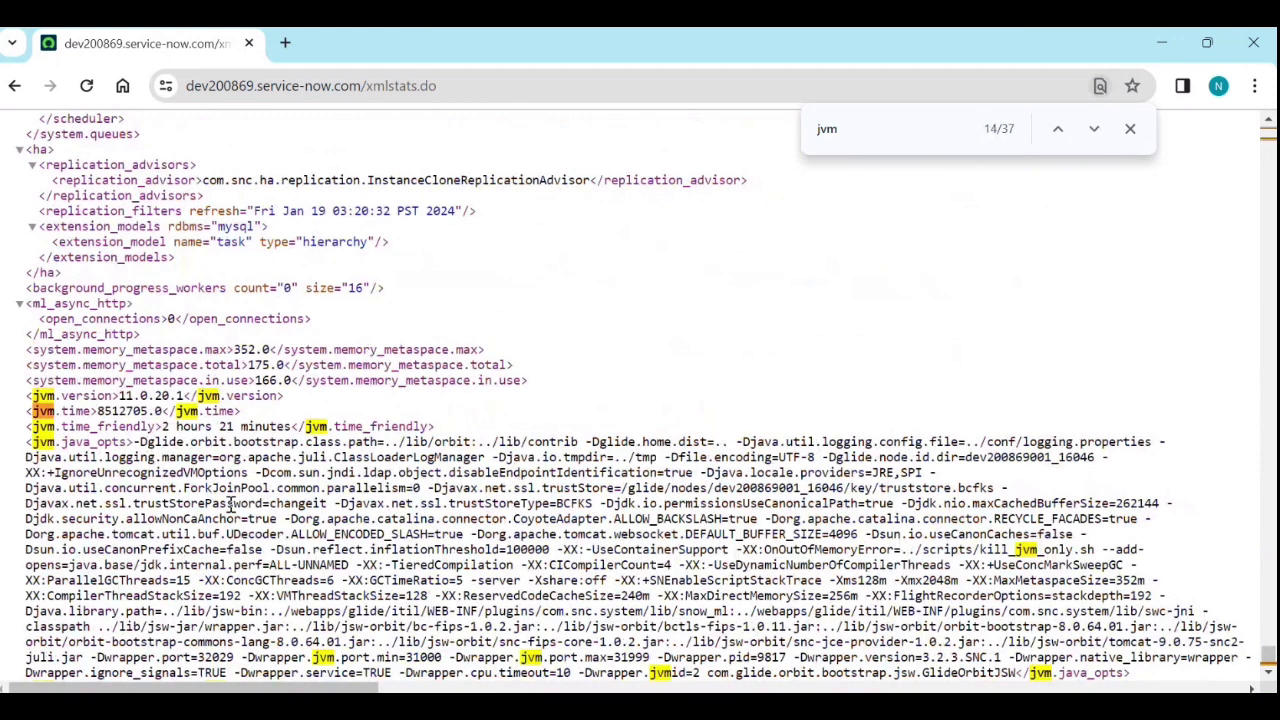
{"action": "scroll", "coordinate": [236, 510], "scroll_direction": "down", "scroll_amount": 1}
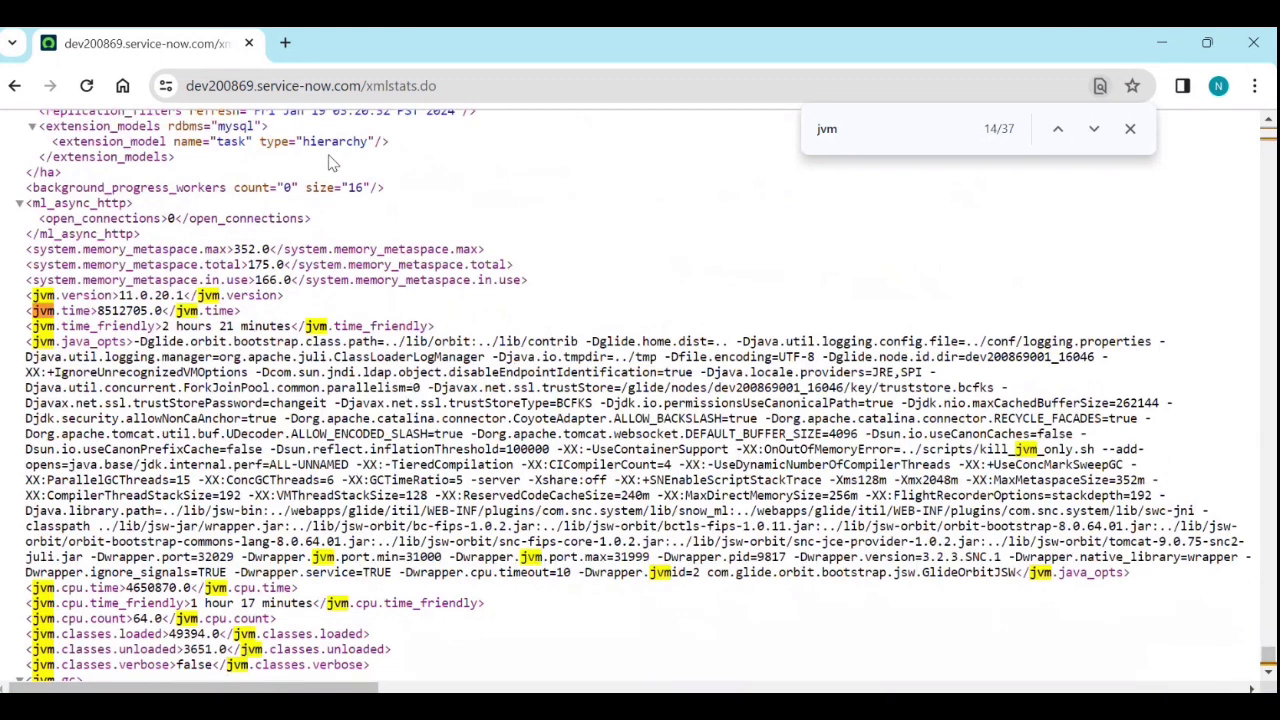
Load the instance home page in a second tab and filter the All menu for disco.
{"action": "left_click", "coordinate": [285, 45]}
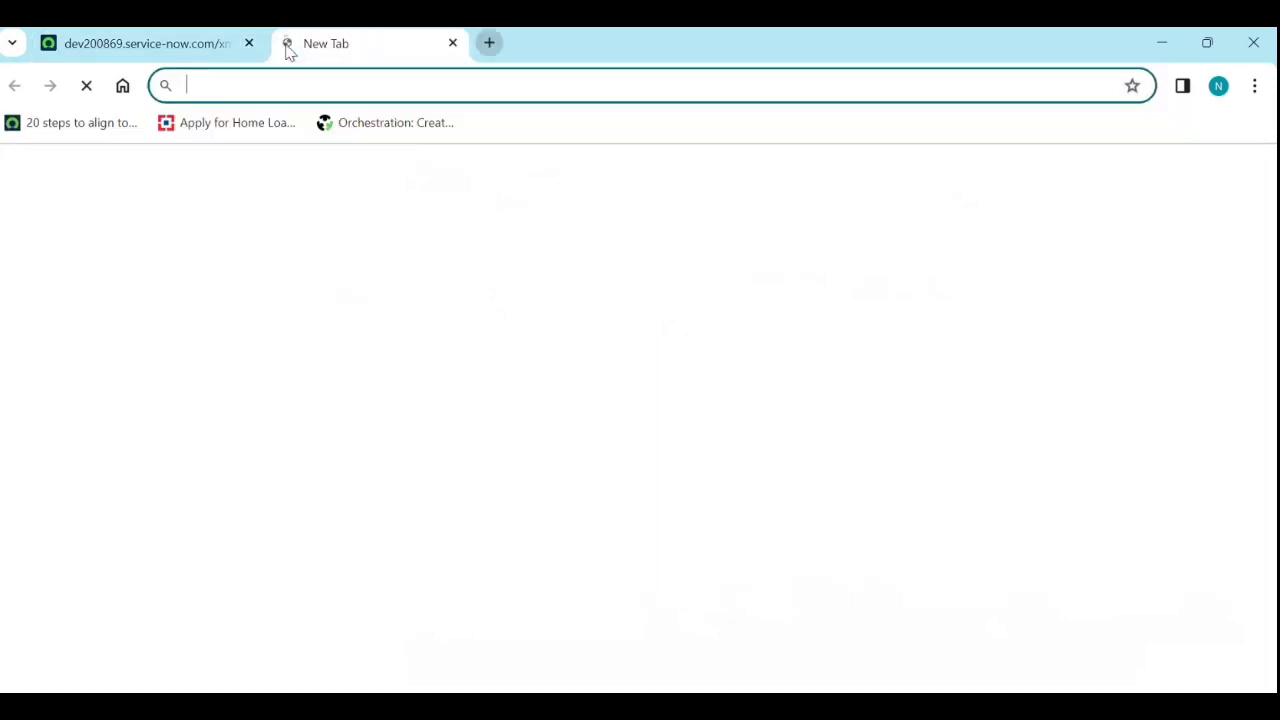
{"action": "left_click", "coordinate": [178, 44]}
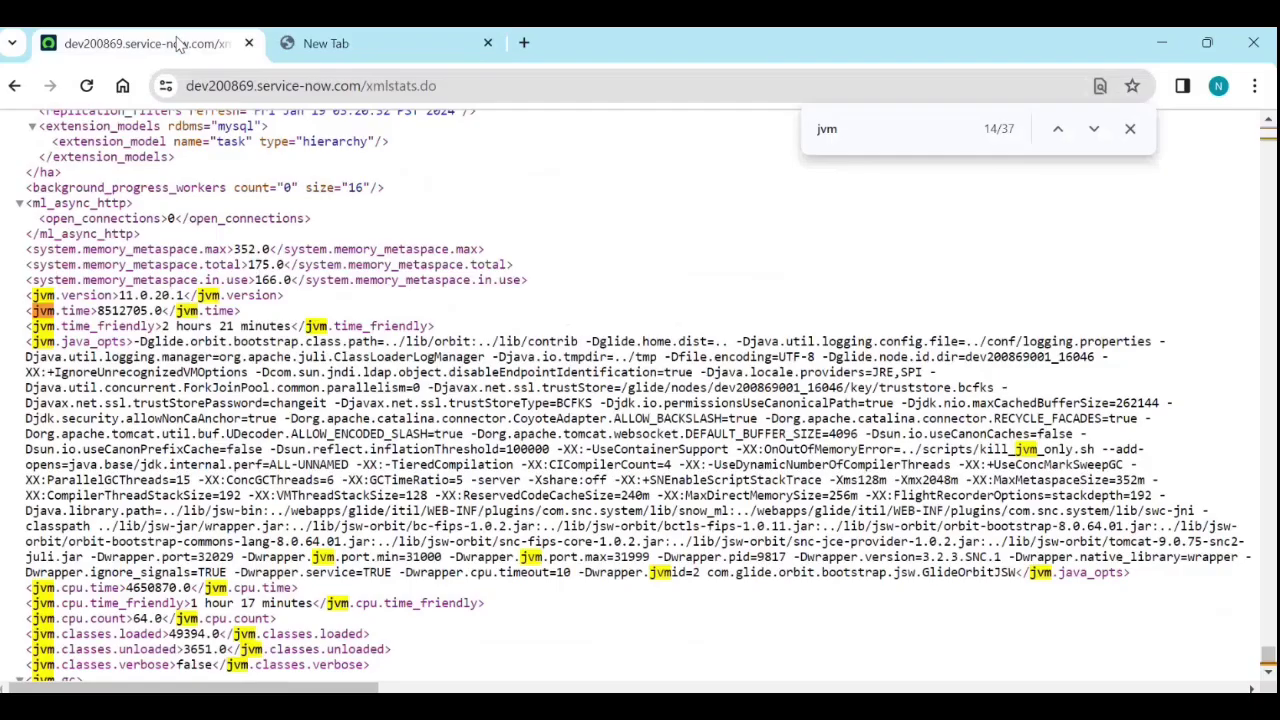
{"action": "left_click", "coordinate": [363, 86]}
{"action": "left_click", "coordinate": [403, 36]}
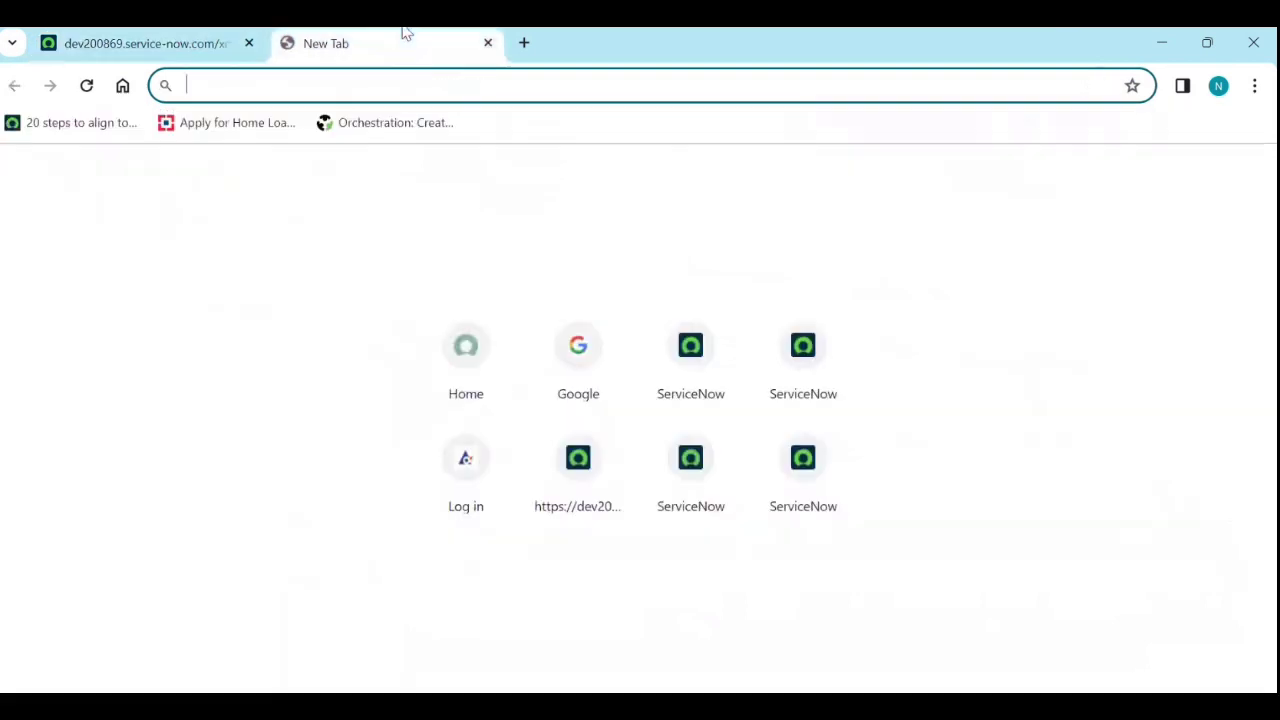
{"action": "type", "text": "https://dev200869.service-now.com/"}
{"action": "key", "text": "Return"}
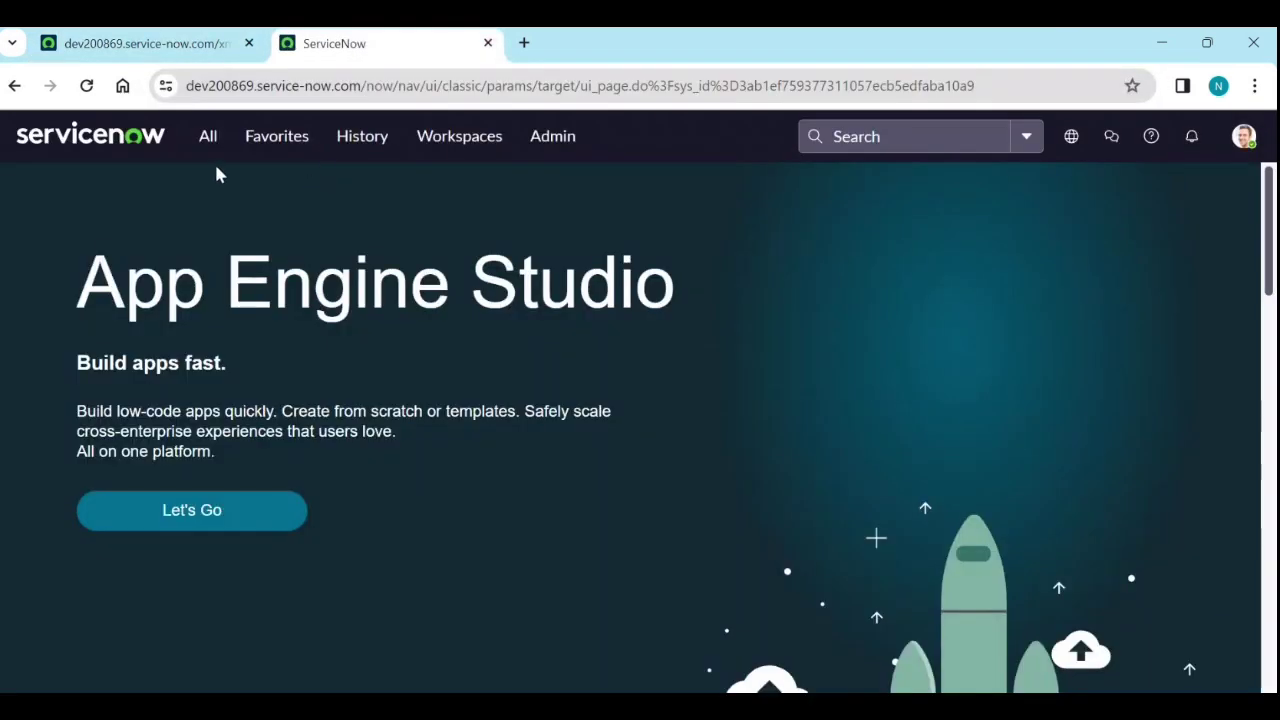
{"action": "left_click", "coordinate": [214, 145]}
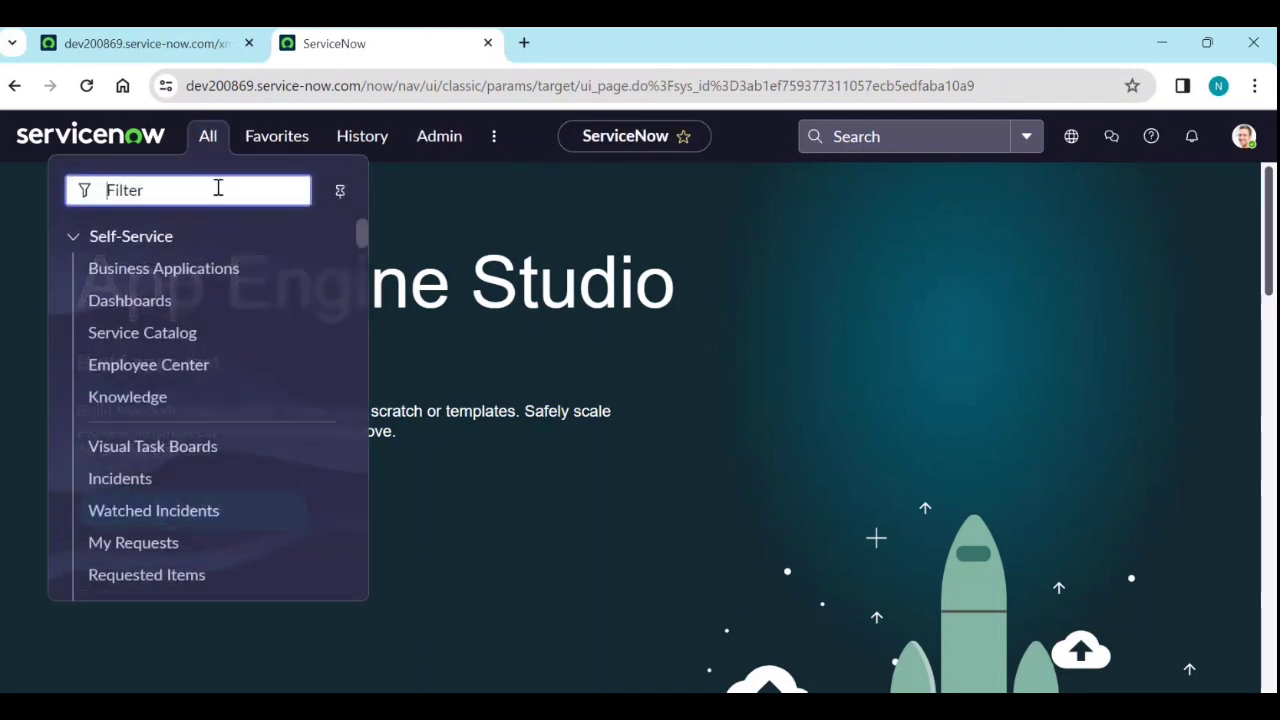
{"action": "type", "text": "disco"}
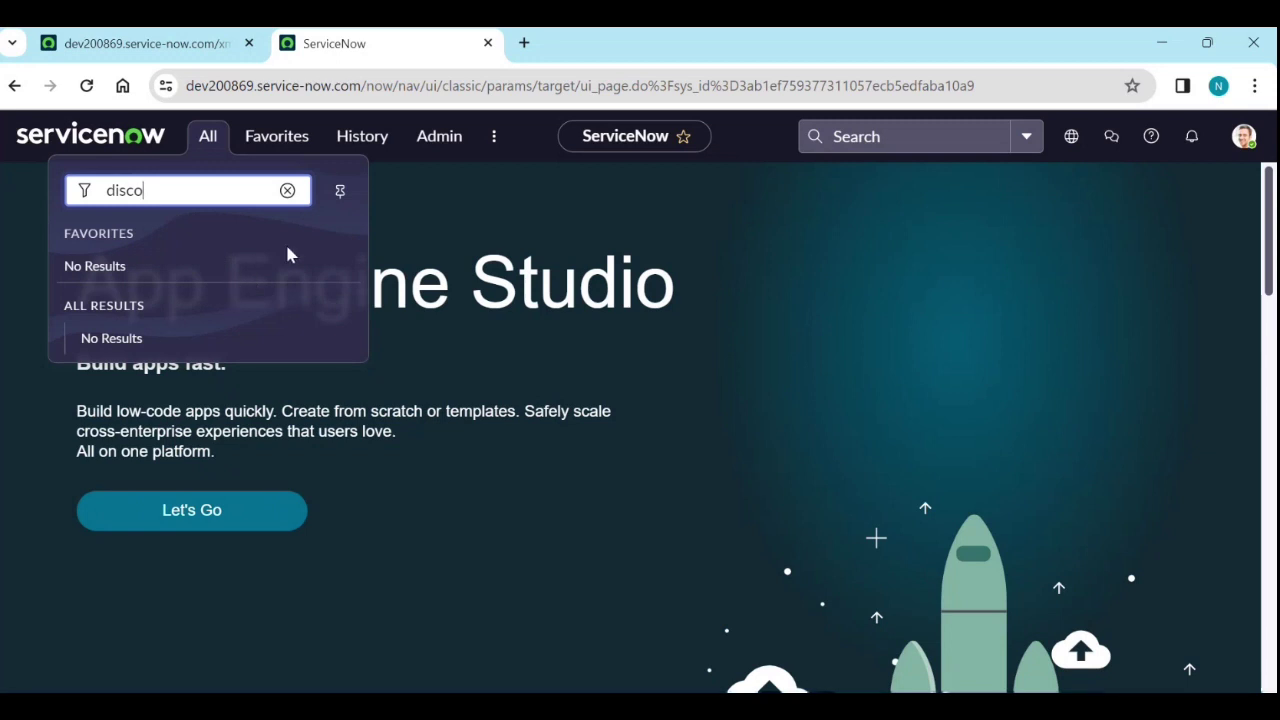
Search xmlstats.do for discovery, step through its matches, then bring the App Engine Studio page forward.
{"action": "left_click", "coordinate": [193, 47]}
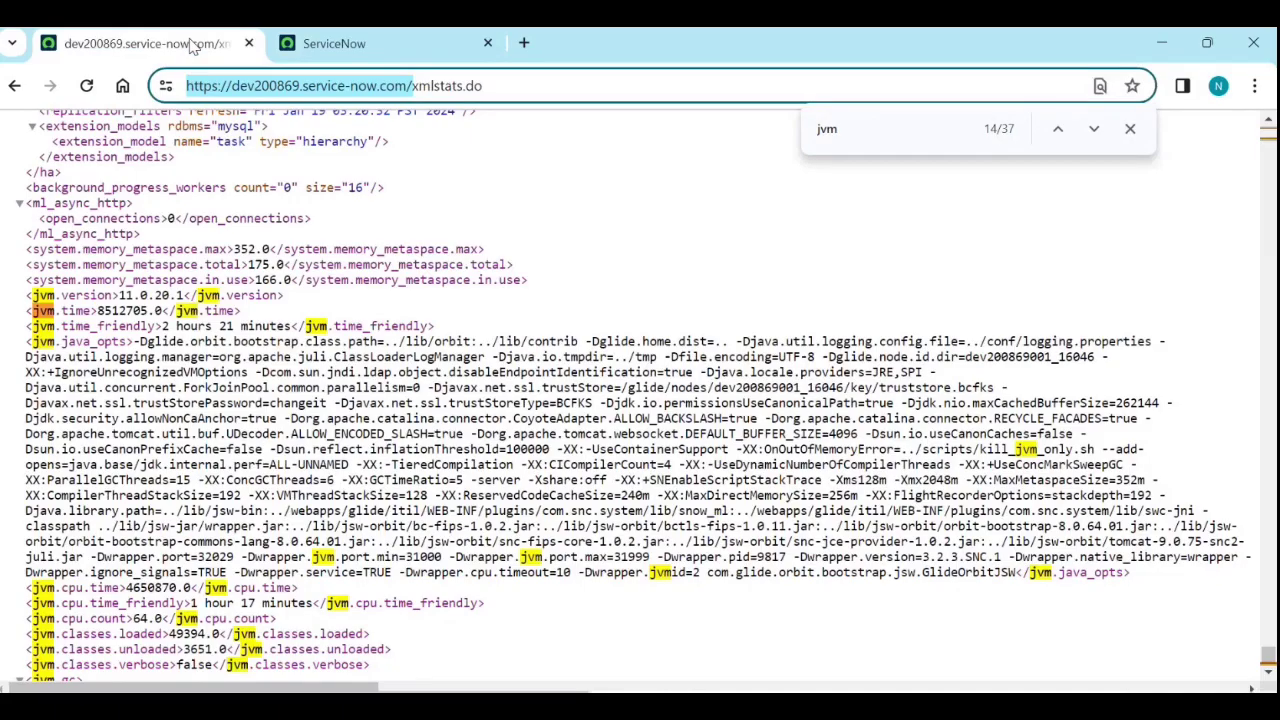
{"action": "left_click", "coordinate": [883, 124]}
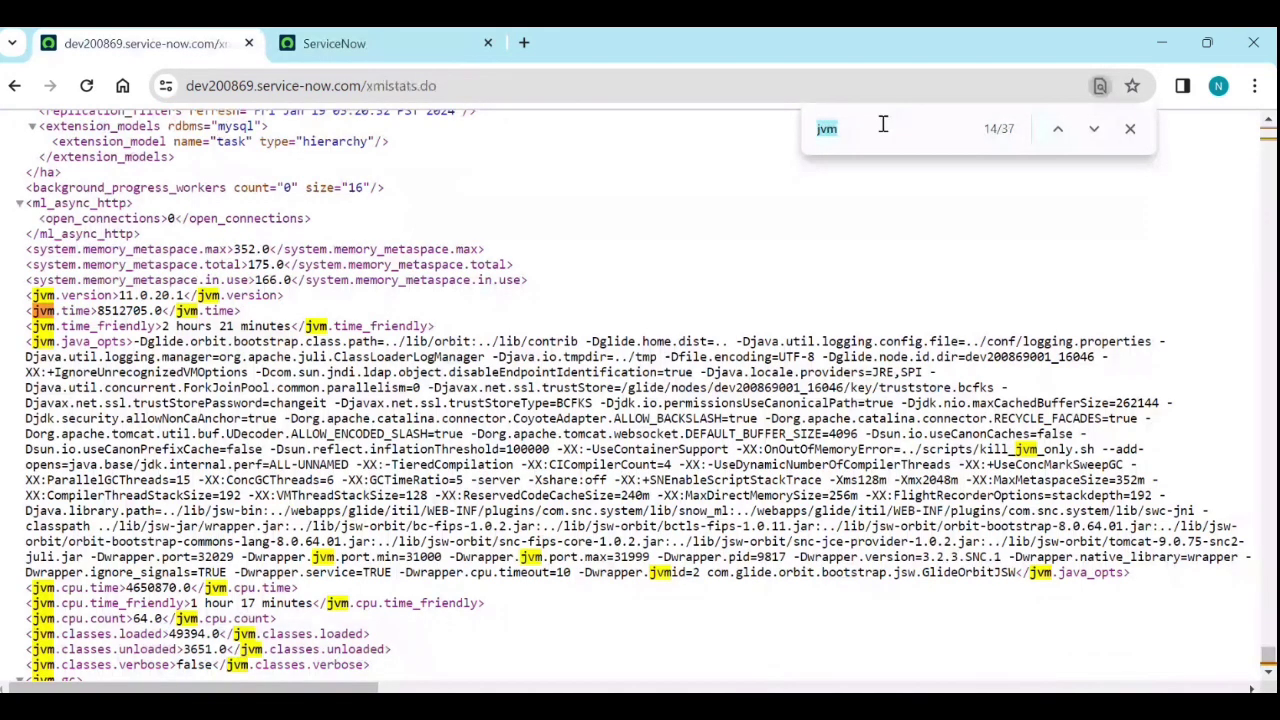
{"action": "type", "text": "discovery"}
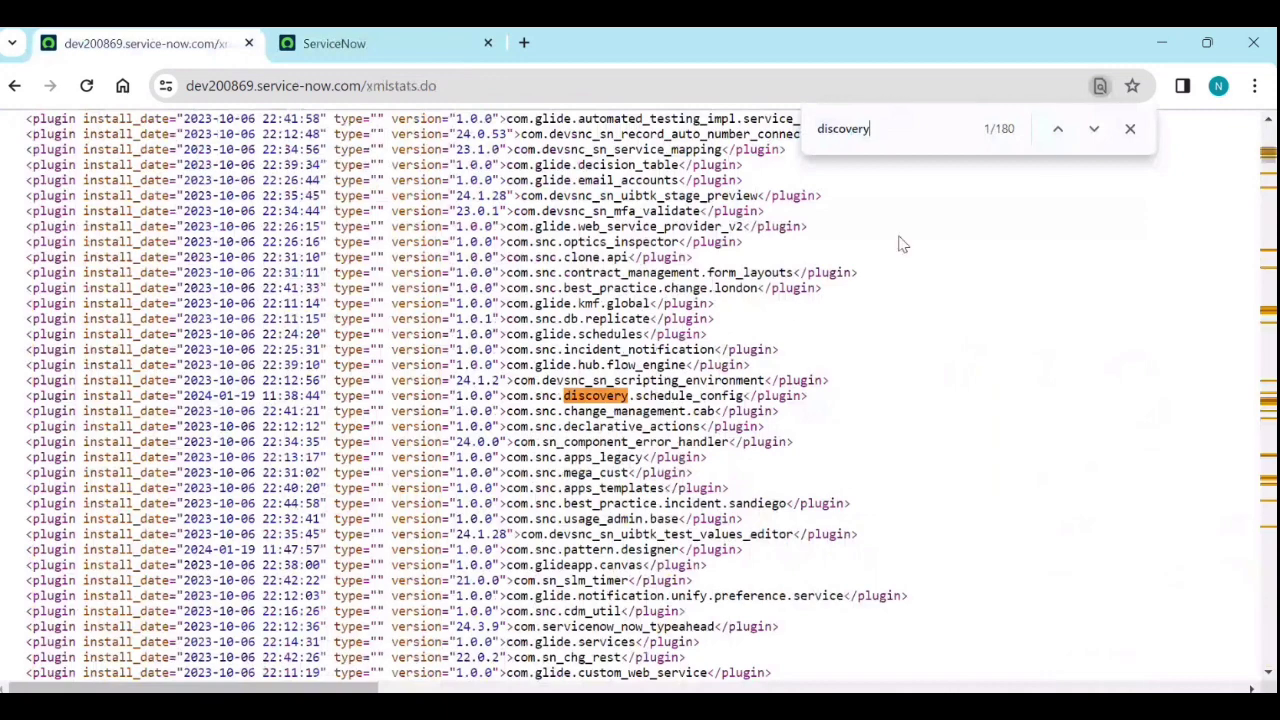
{"action": "left_click", "coordinate": [1094, 130]}
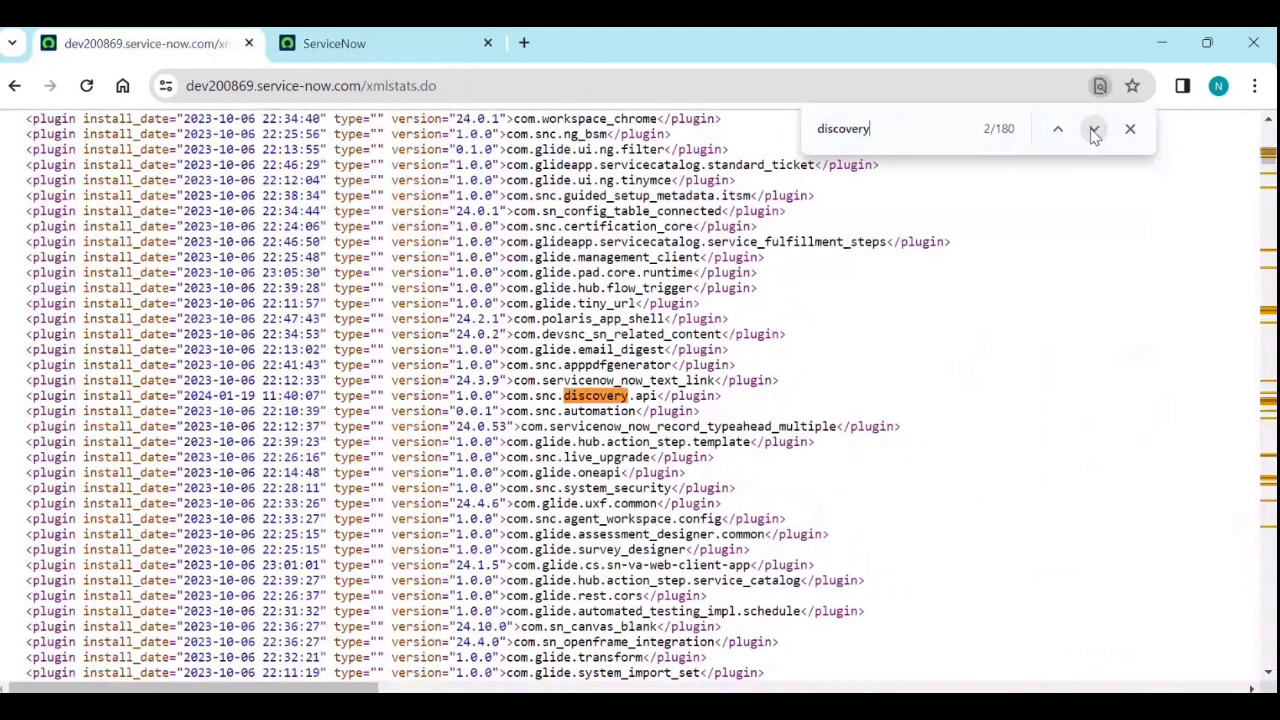
{"action": "left_click", "coordinate": [1094, 130]}
{"action": "left_click", "coordinate": [1094, 130]}
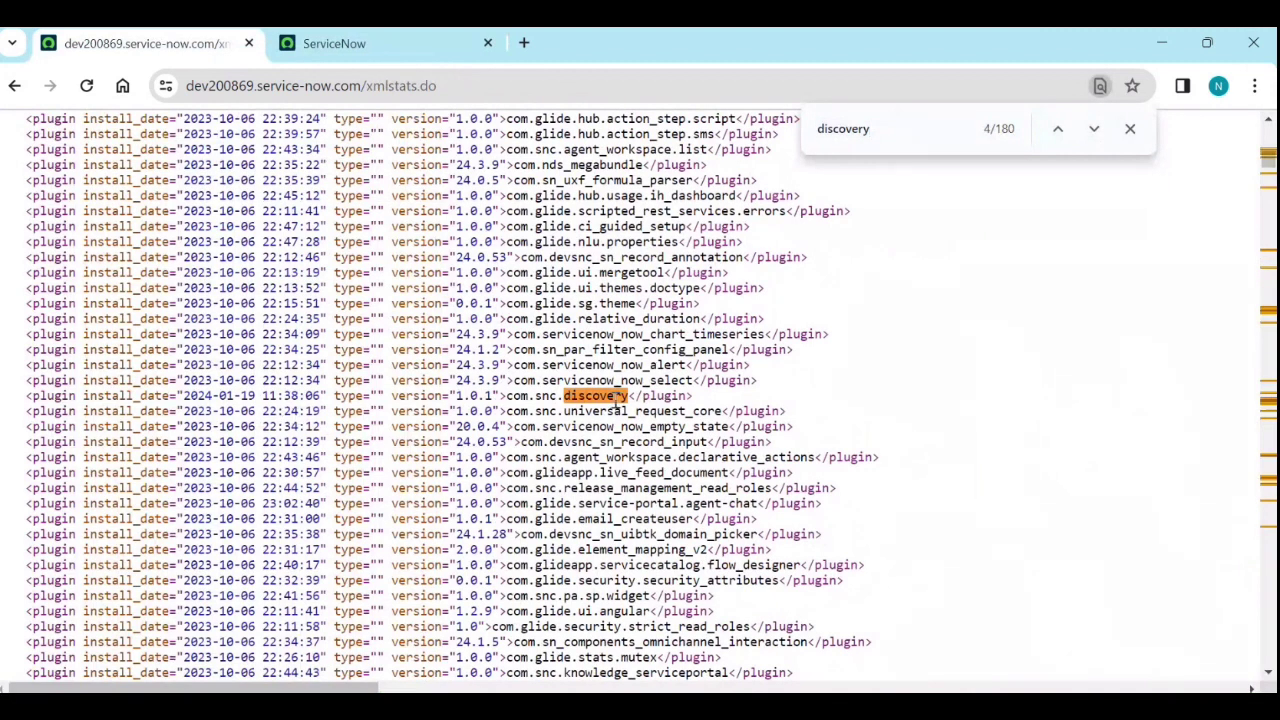
{"action": "left_click", "coordinate": [415, 57]}
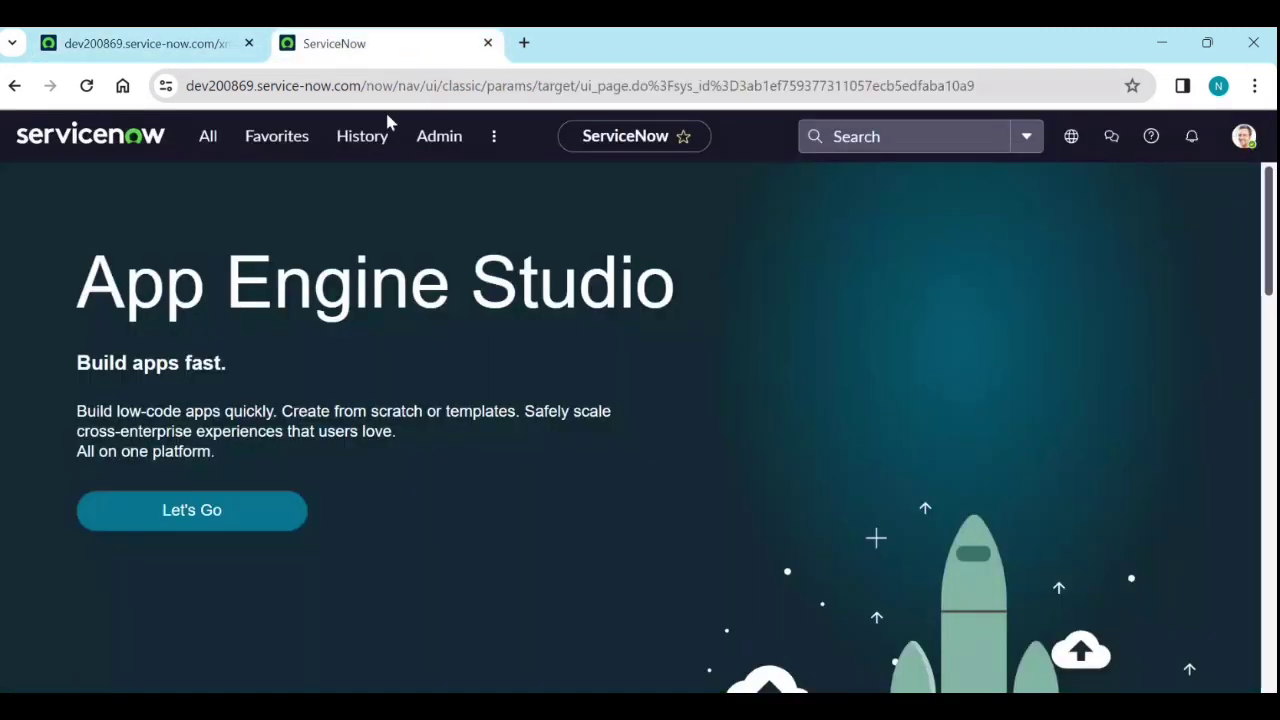
Filter the navigator for application and open the Application Menus list.
{"action": "left_click", "coordinate": [210, 56]}
{"action": "key", "text": "ctrl+Tab"}
{"action": "left_click", "coordinate": [213, 140]}
{"action": "type", "text": "disco"}
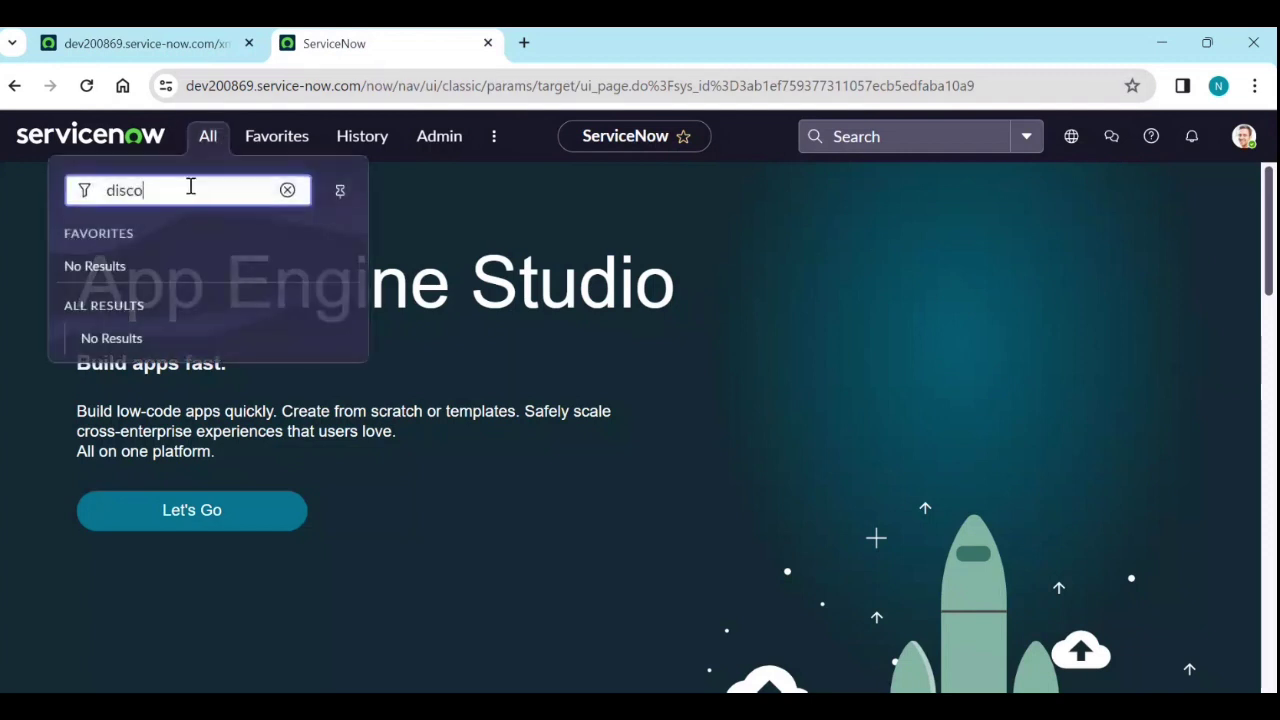
{"action": "key", "text": "ctrl+a"}
{"action": "type", "text": "applicatio"}
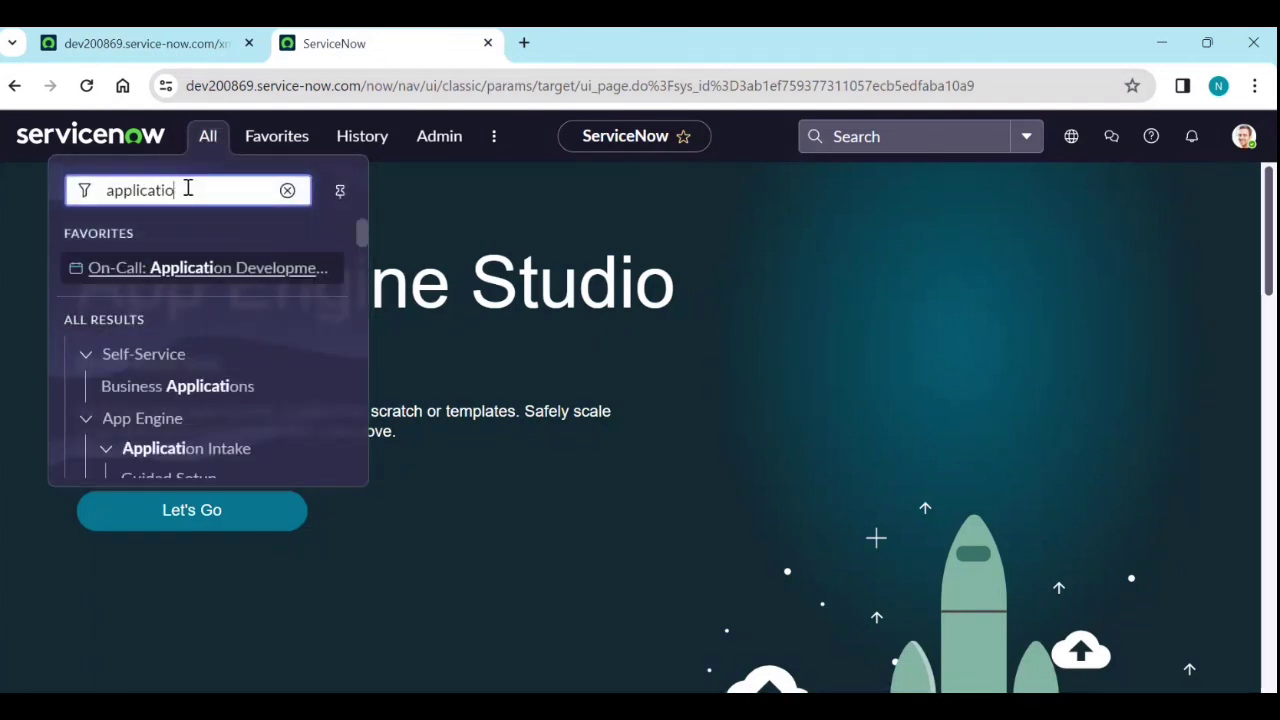
{"action": "type", "text": "n"}
{"action": "scroll", "coordinate": [200, 287], "scroll_direction": "down", "scroll_amount": 2}
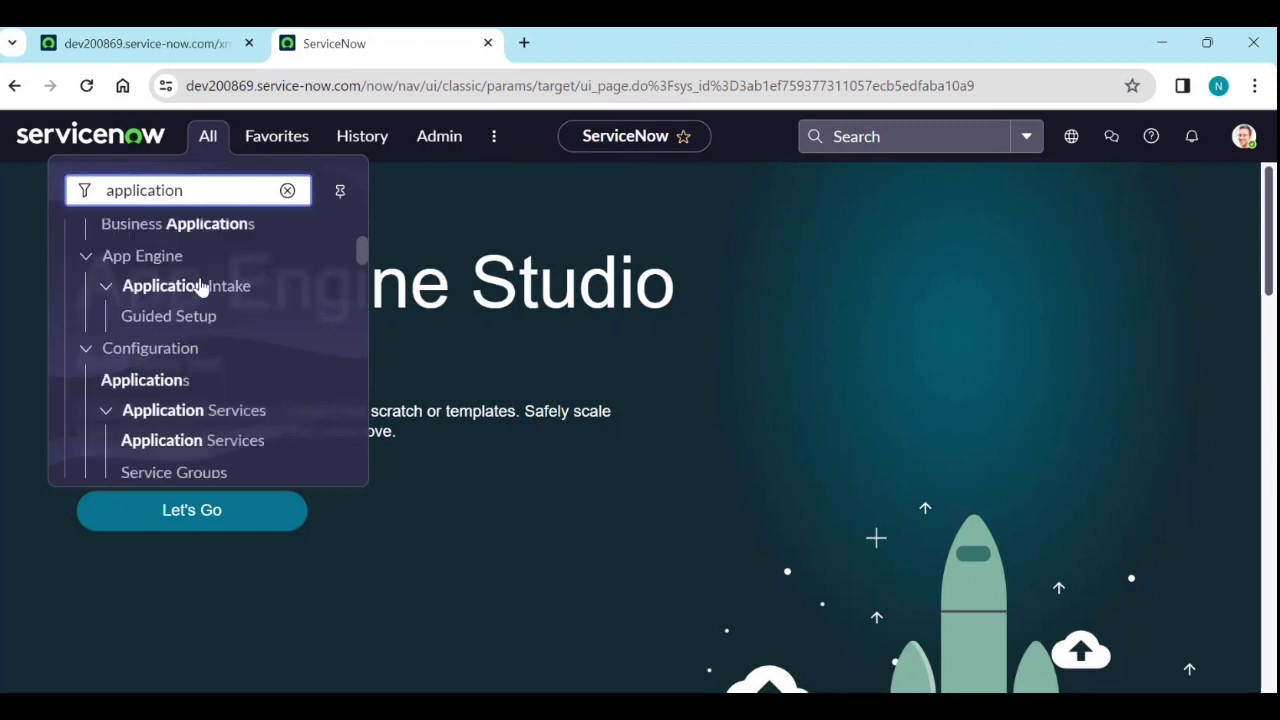
{"action": "scroll", "coordinate": [201, 287], "scroll_direction": "down", "scroll_amount": 8}
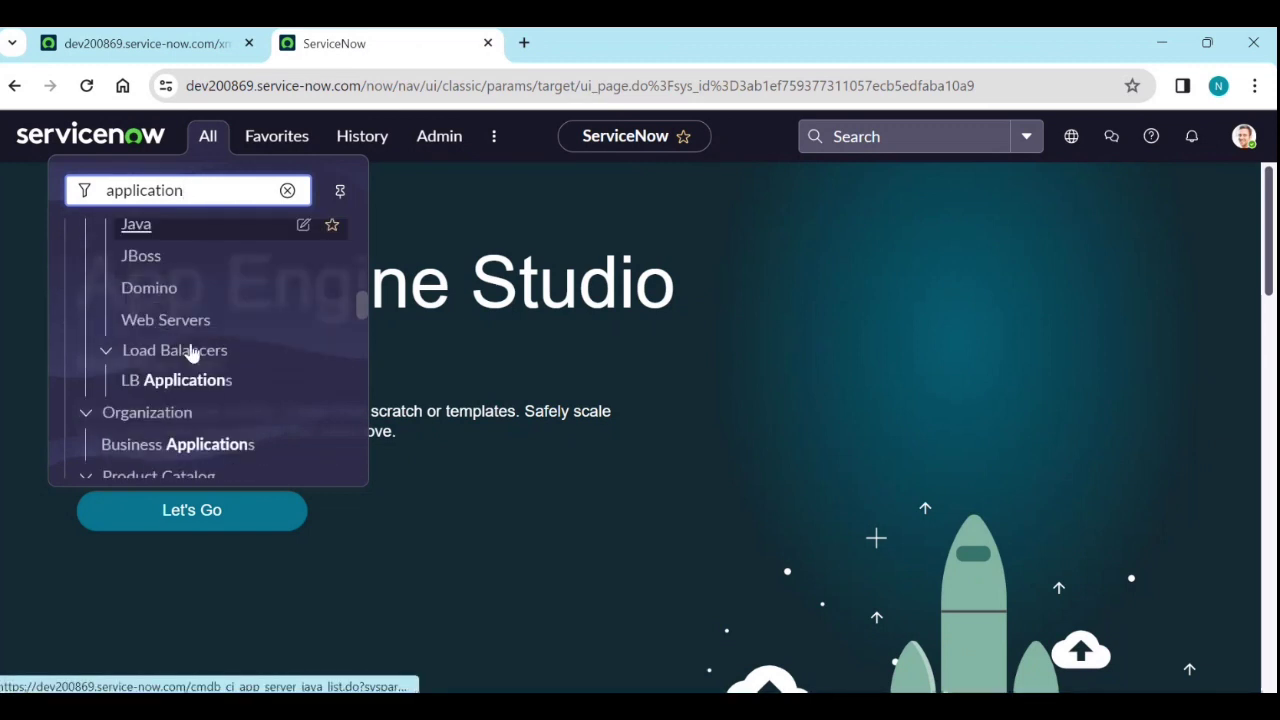
{"action": "scroll", "coordinate": [192, 356], "scroll_direction": "down", "scroll_amount": 3}
{"action": "scroll", "coordinate": [205, 395], "scroll_direction": "down", "scroll_amount": 3}
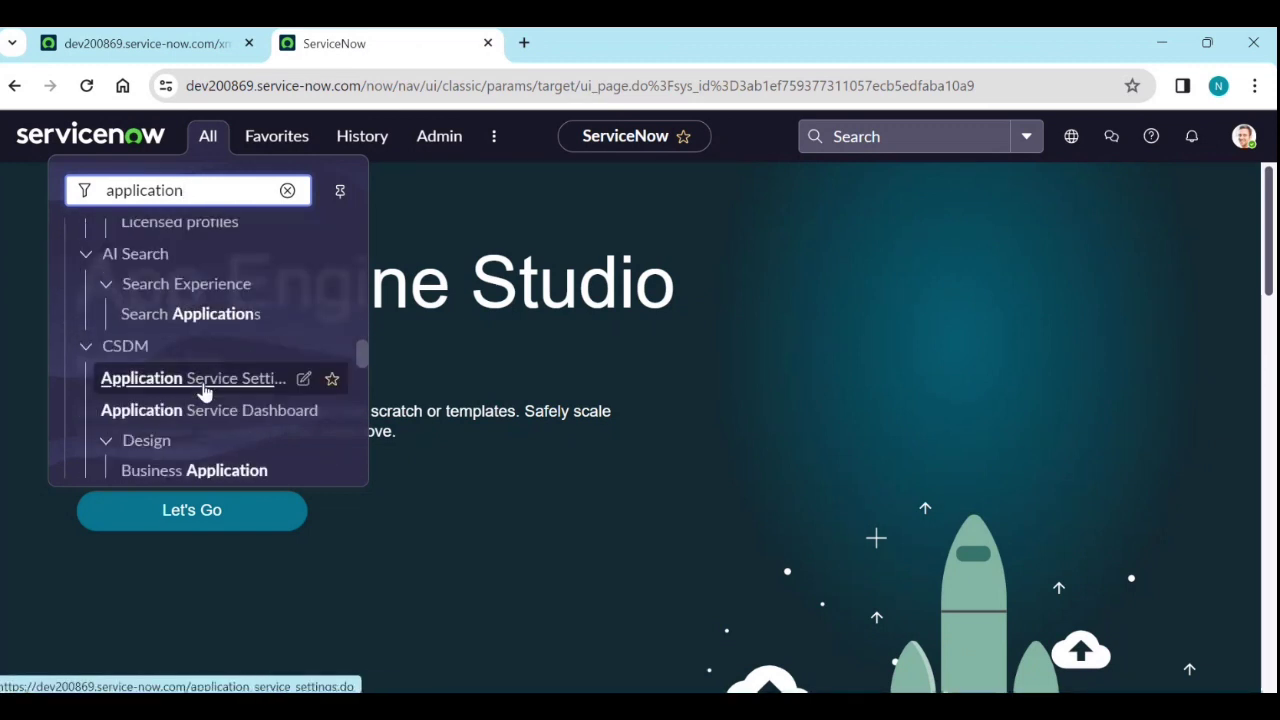
{"action": "scroll", "coordinate": [210, 410], "scroll_direction": "down", "scroll_amount": 6}
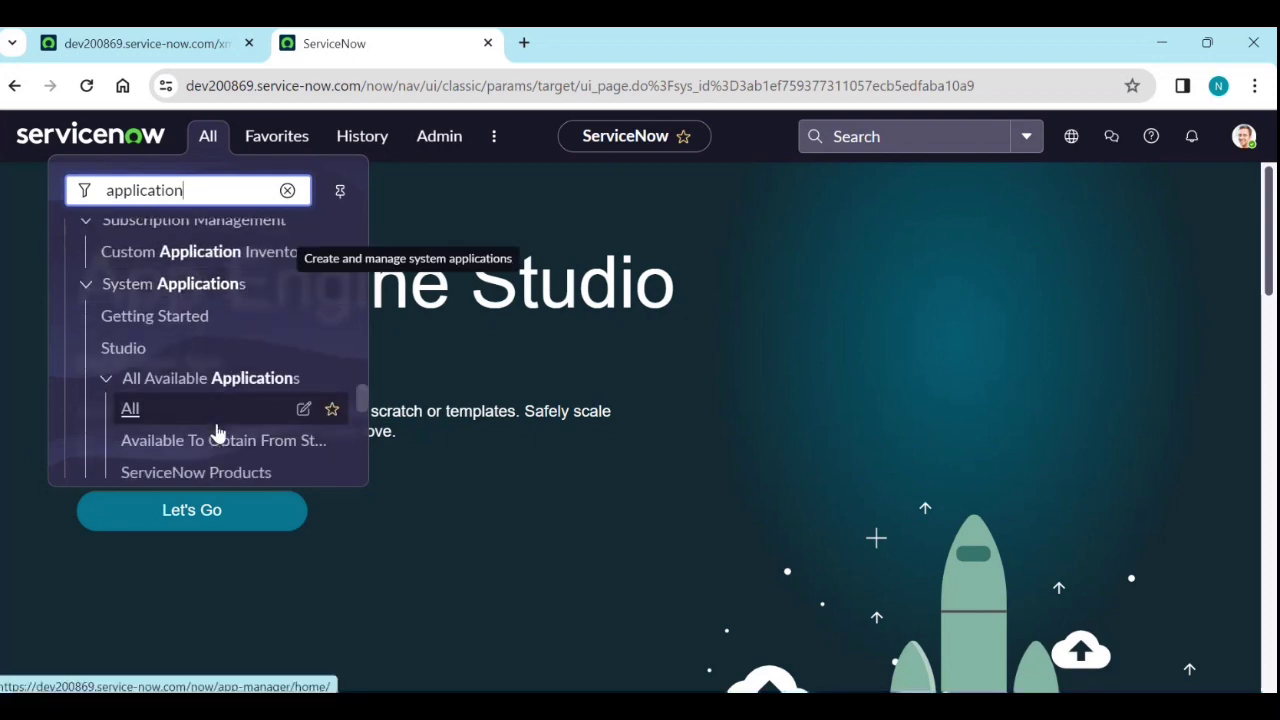
{"action": "scroll", "coordinate": [212, 420], "scroll_direction": "down", "scroll_amount": 8}
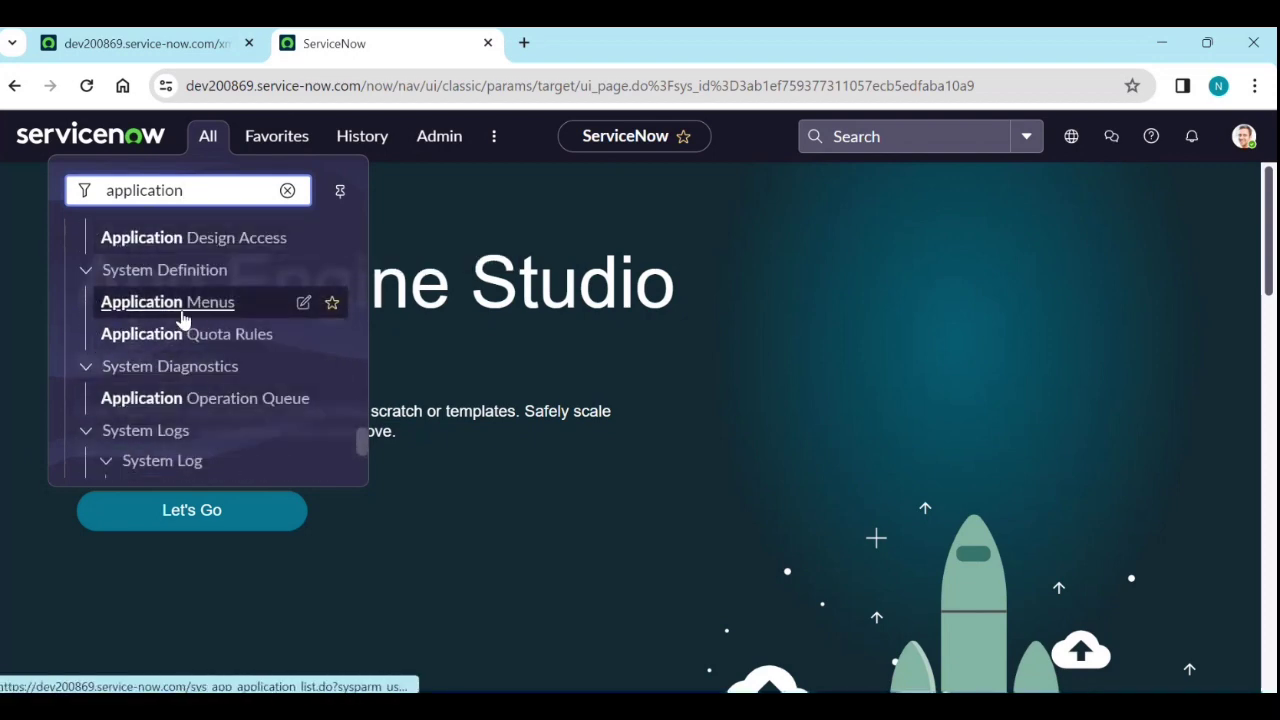
{"action": "left_click", "coordinate": [183, 318]}
Filter menus on Title *discovery, drop the Active = true condition, and set all three rows Active to true.
{"action": "left_click", "coordinate": [131, 287]}
{"action": "left_click", "coordinate": [183, 340]}
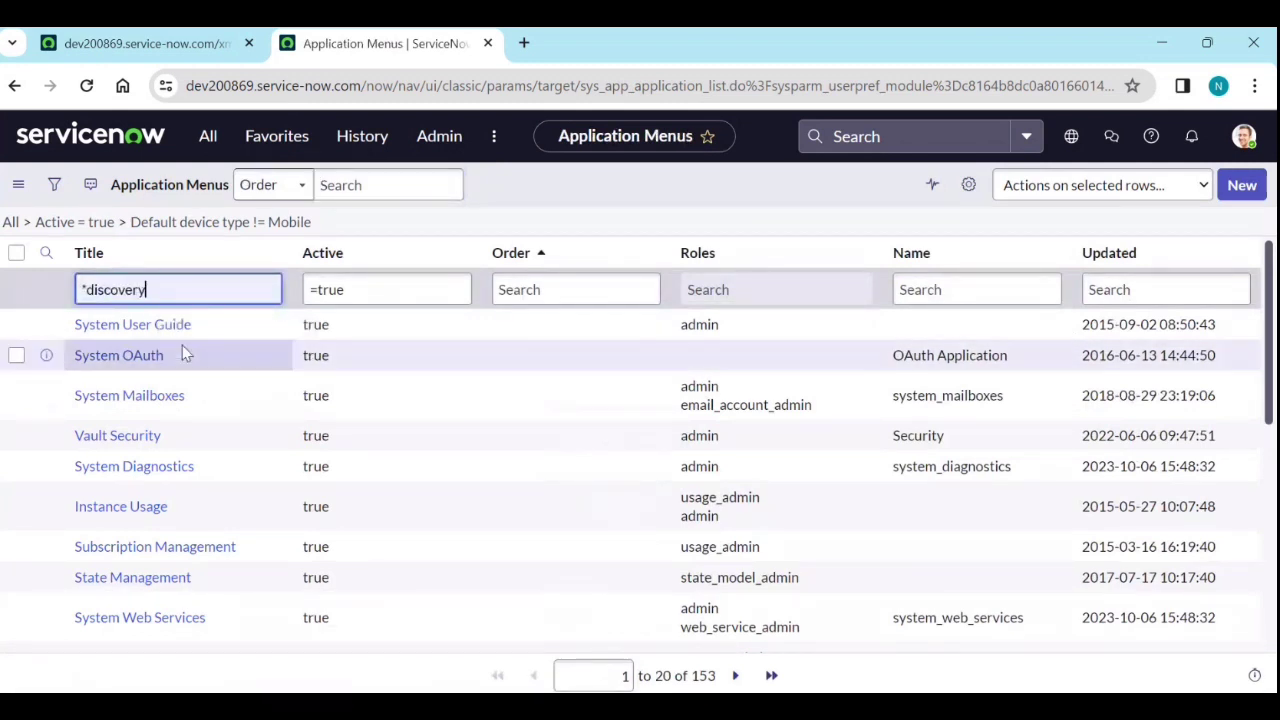
{"action": "key", "text": "Return"}
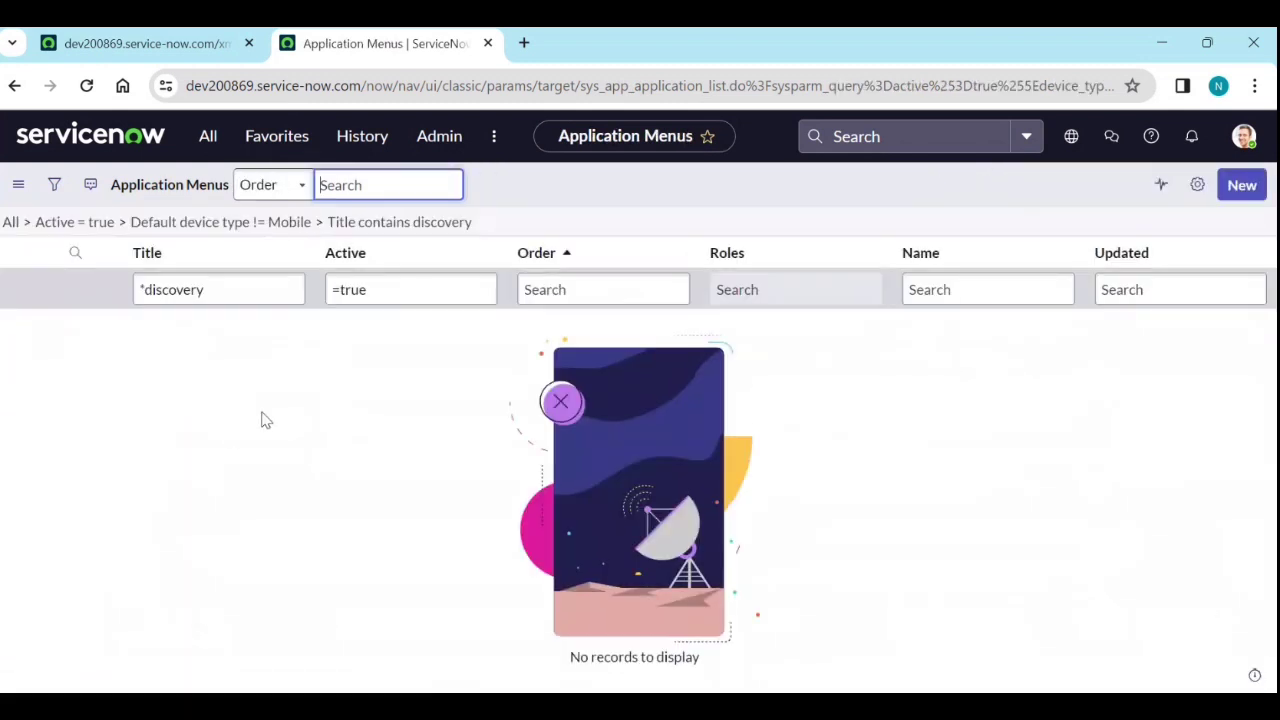
{"action": "left_click", "coordinate": [27, 224]}
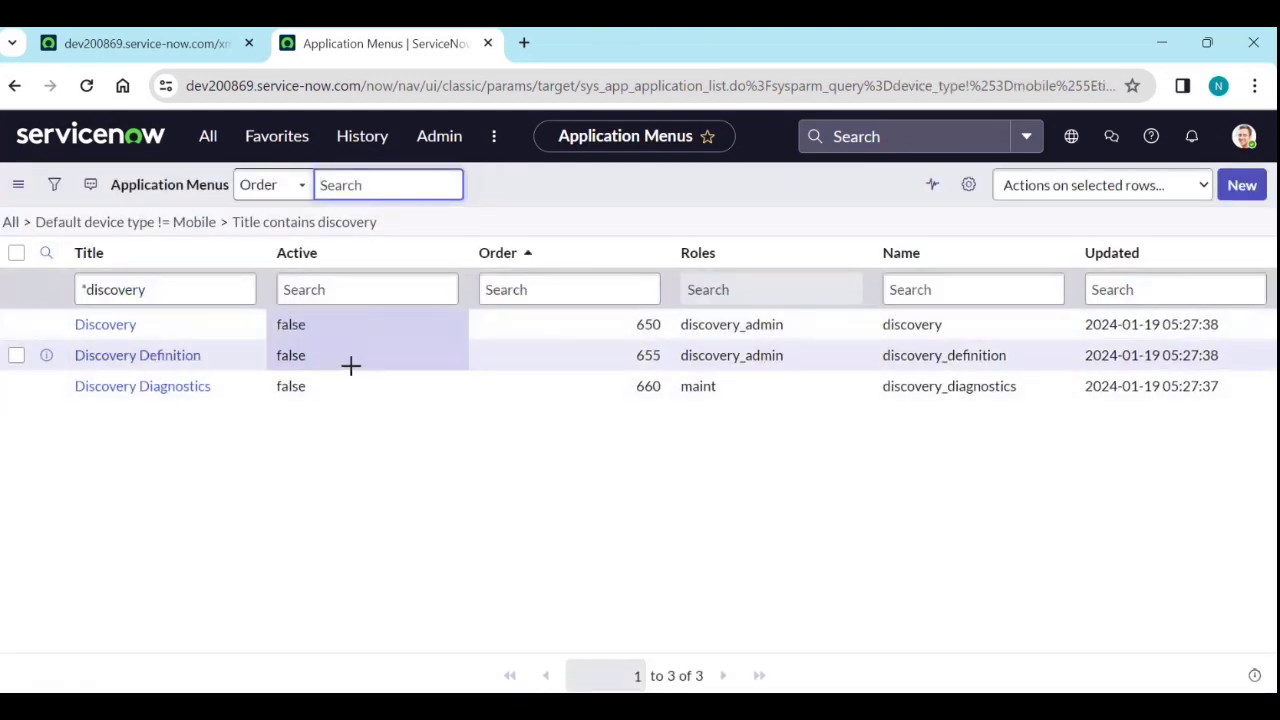
{"action": "left_click_drag", "start_coordinate": [350, 366], "coordinate": [351, 386]}
{"action": "double_click", "coordinate": [351, 387]}
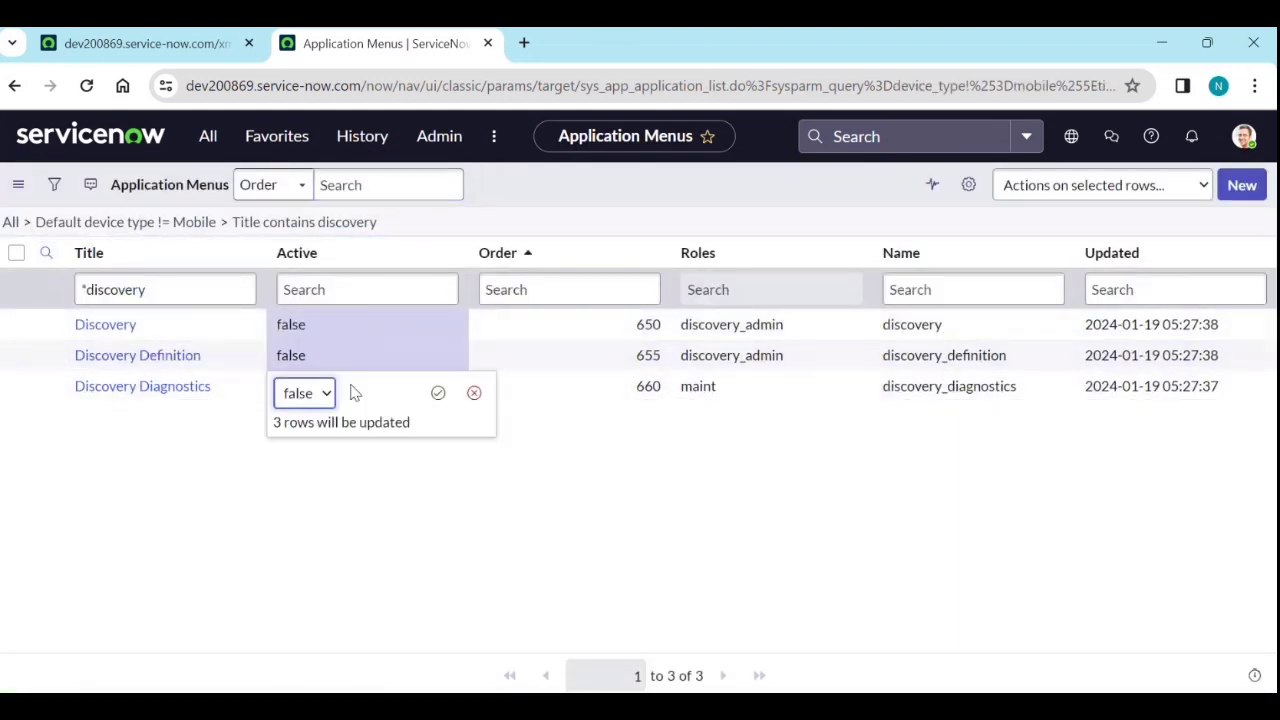
{"action": "left_click", "coordinate": [305, 395]}
{"action": "left_click", "coordinate": [300, 418]}
{"action": "left_click", "coordinate": [438, 394]}
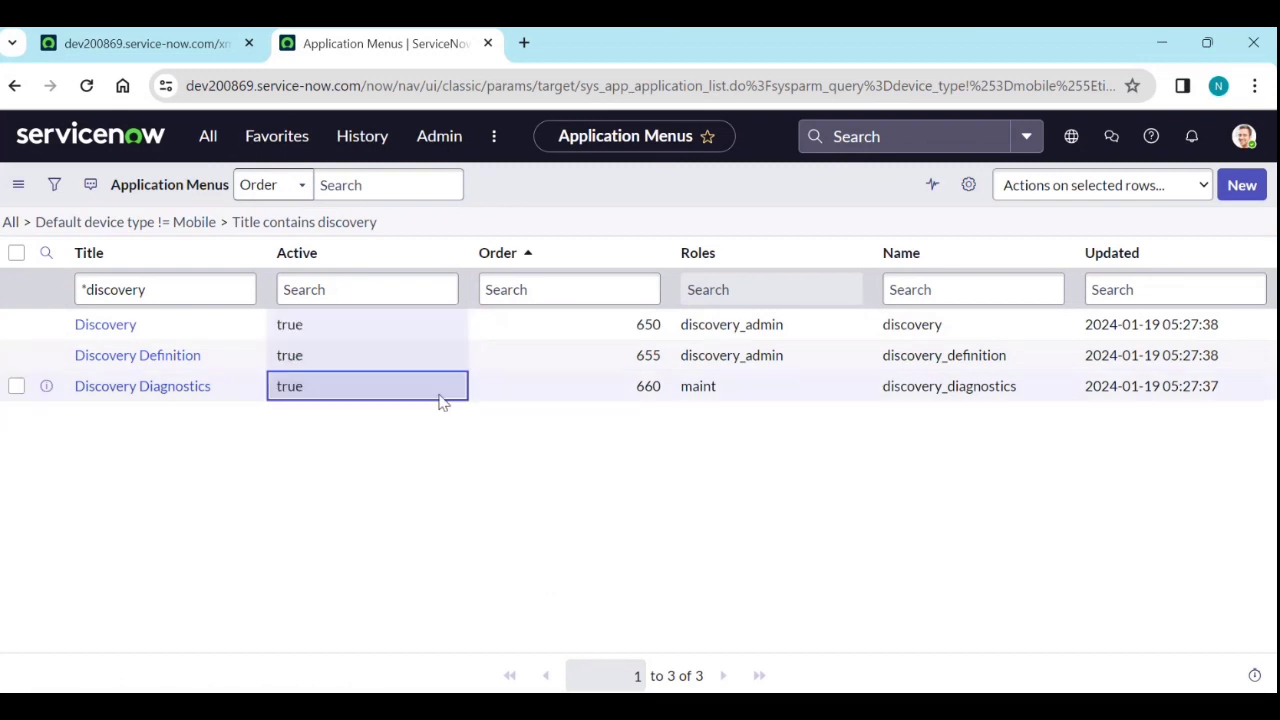
Filter the navigator for disc to show the Discovery Home, Dashboard and Cloud Alerts modules.
{"action": "left_click", "coordinate": [195, 140]}
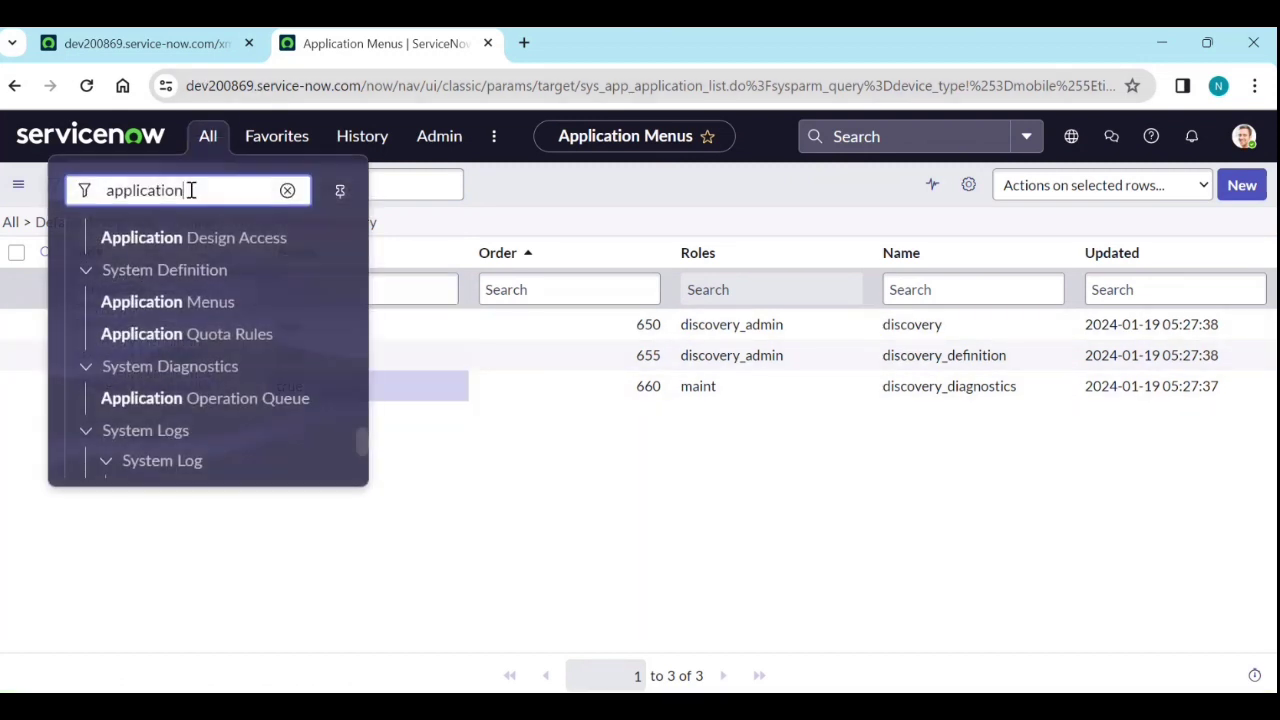
{"action": "double_click", "coordinate": [191, 190]}
{"action": "type", "text": "di"}
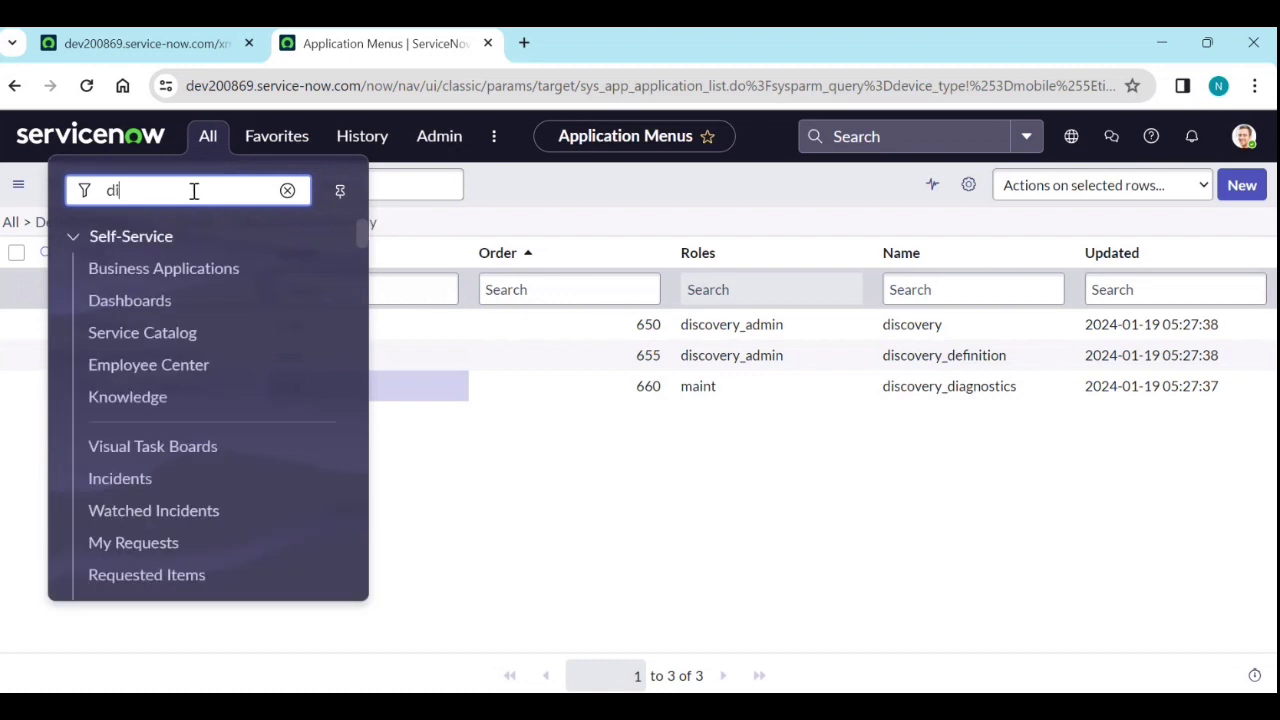
{"action": "type", "text": "s"}
{"action": "scroll", "coordinate": [225, 444], "scroll_direction": "down", "scroll_amount": 1}
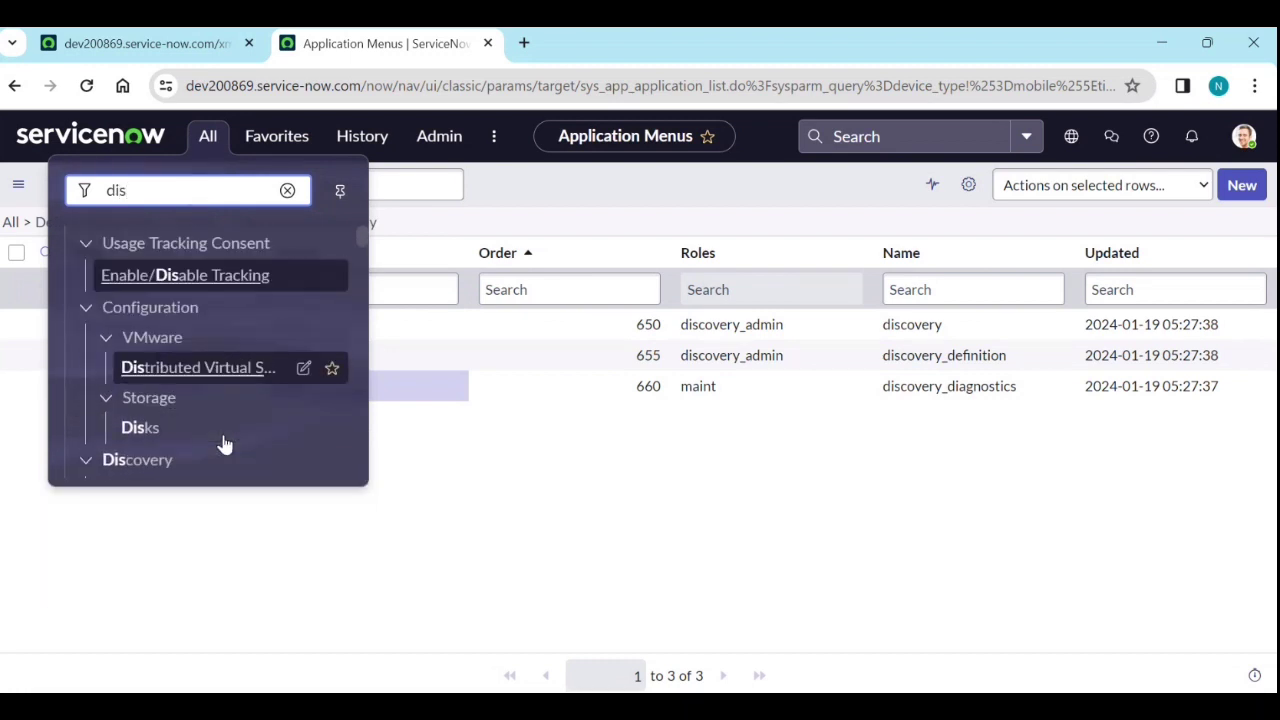
{"action": "scroll", "coordinate": [225, 444], "scroll_direction": "down", "scroll_amount": 2}
{"action": "type", "text": "c"}
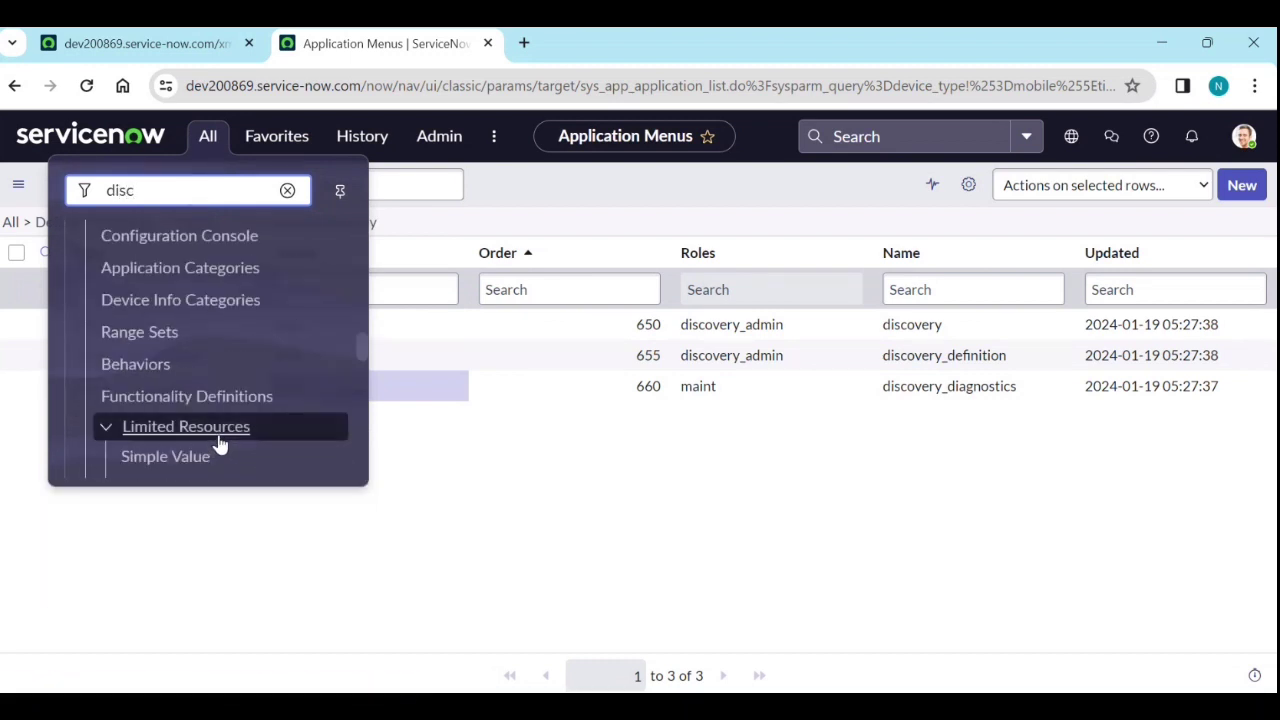
{"action": "scroll", "coordinate": [220, 445], "scroll_direction": "up", "scroll_amount": 10}
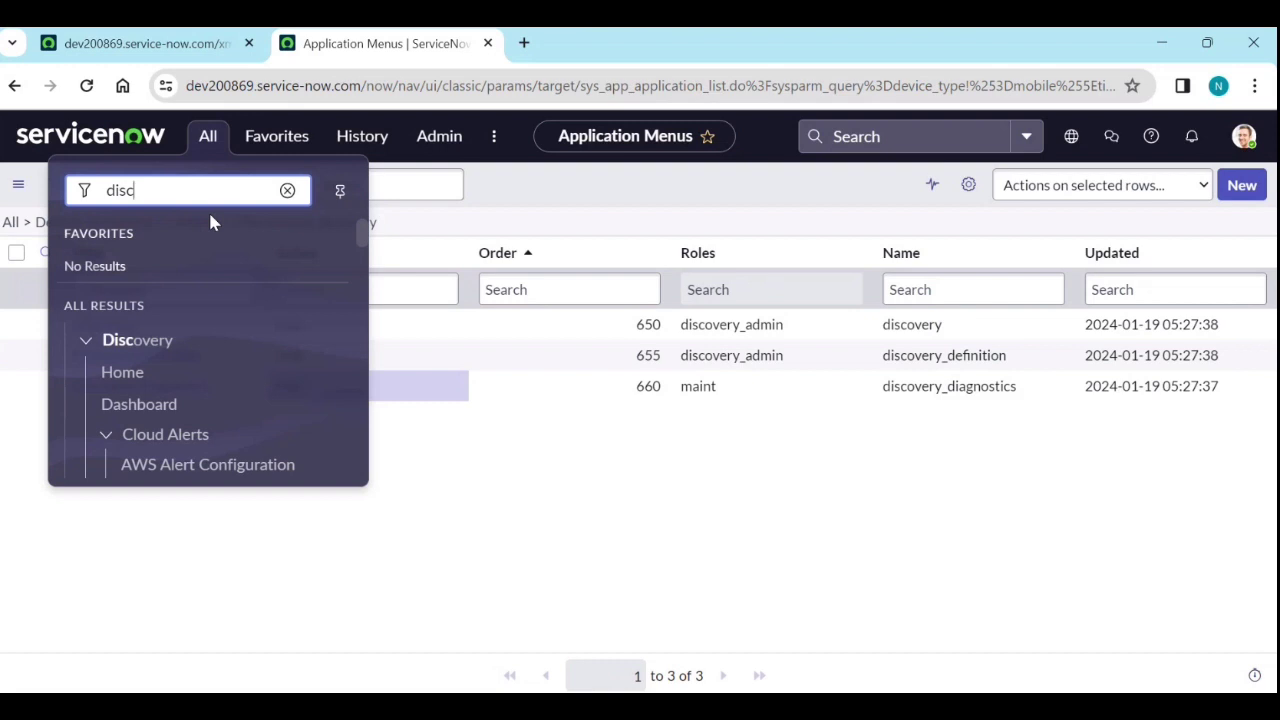
Correct 'ot-of memory' to 'out-of memory' in the XMLstats notes.
{"action": "left_click", "coordinate": [857, 571]}
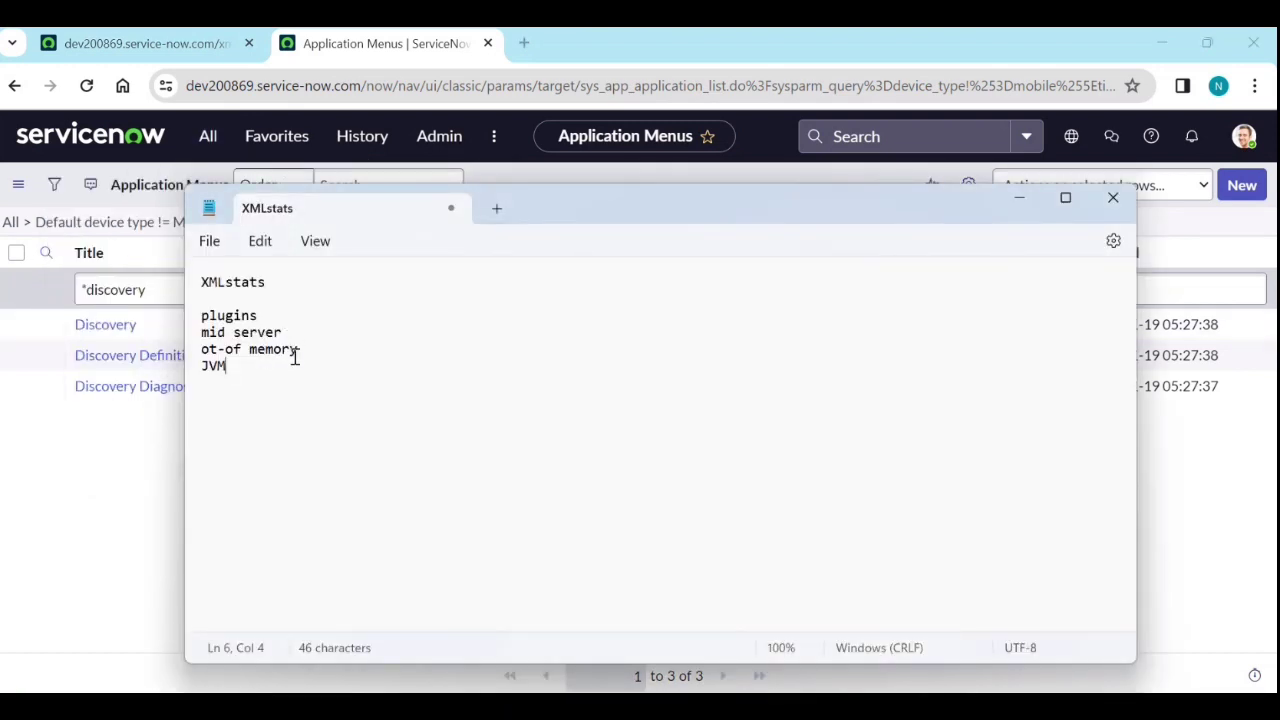
{"action": "left_click", "coordinate": [209, 349]}
{"action": "type", "text": "u"}
Replace the entire note's keyword list with the word 'Threads'.
{"action": "left_click_drag", "start_coordinate": [229, 368], "coordinate": [197, 315]}
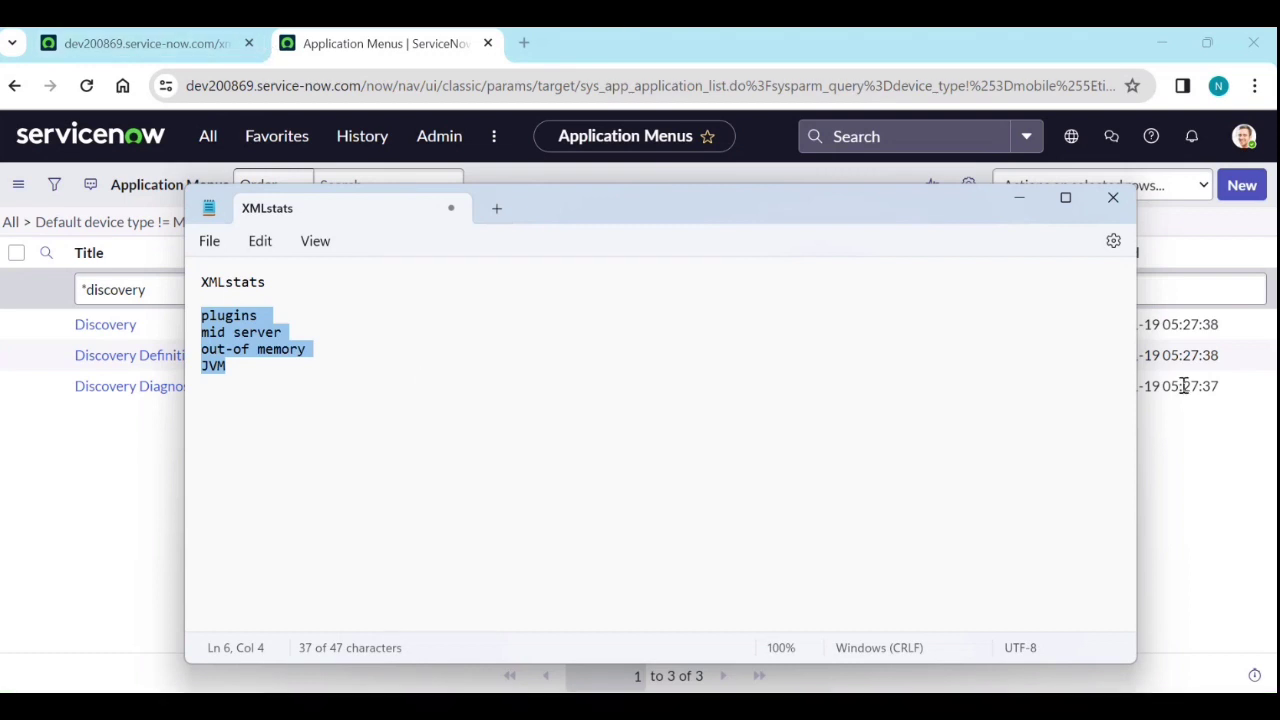
{"action": "left_click_drag", "start_coordinate": [240, 374], "coordinate": [205, 282]}
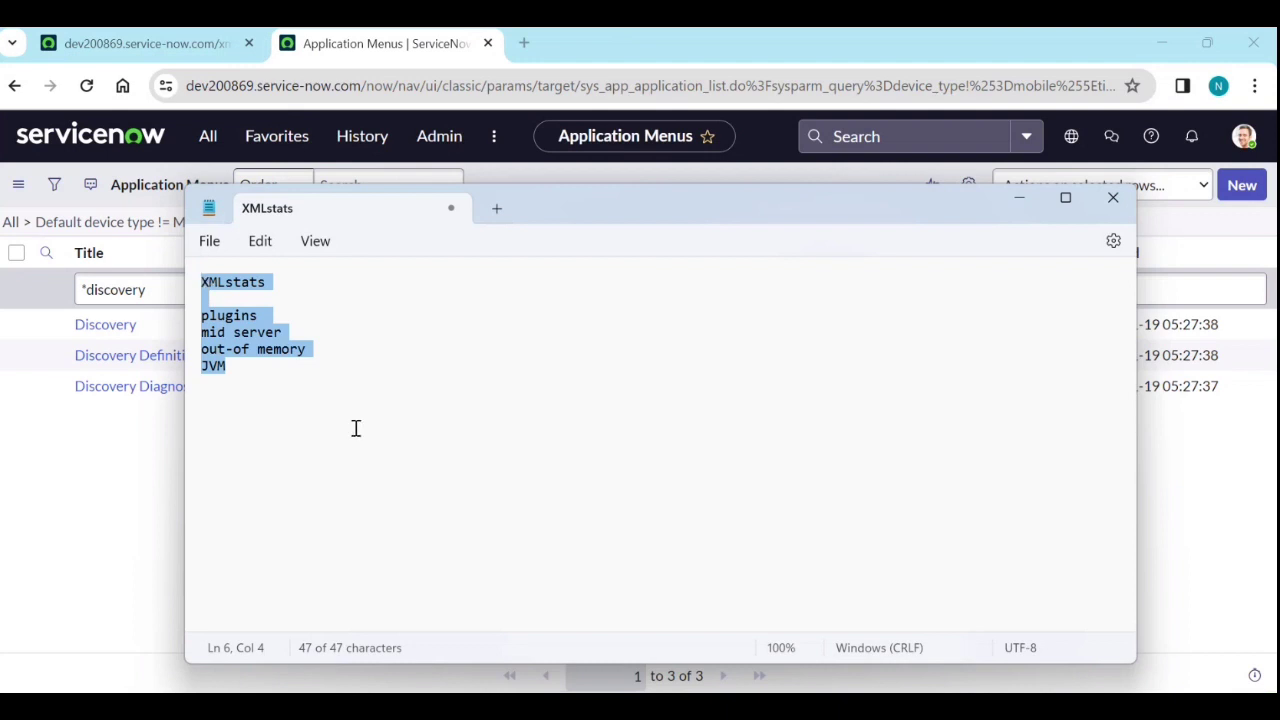
{"action": "type", "text": "Thread"}
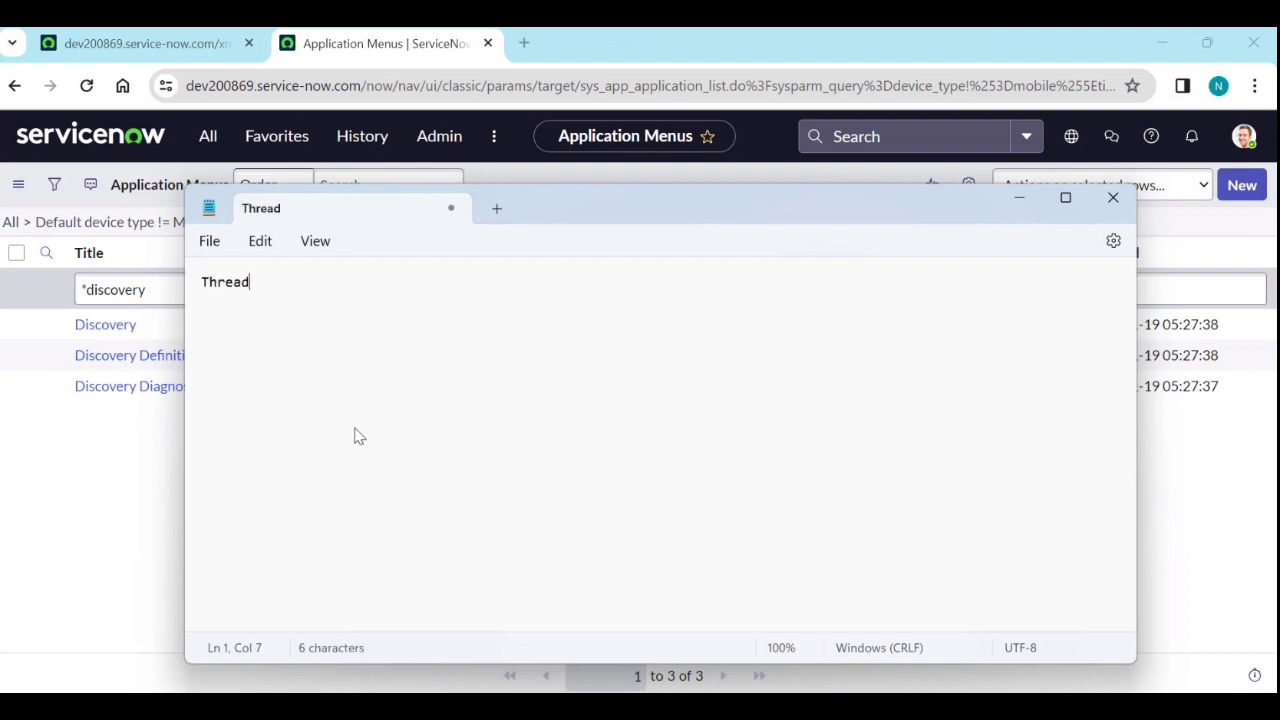
{"action": "type", "text": "s"}
Return to the xmlstats.do browser tab and load /threads.do in its place.
{"action": "key", "text": "alt+Tab"}
{"action": "left_click", "coordinate": [197, 52]}
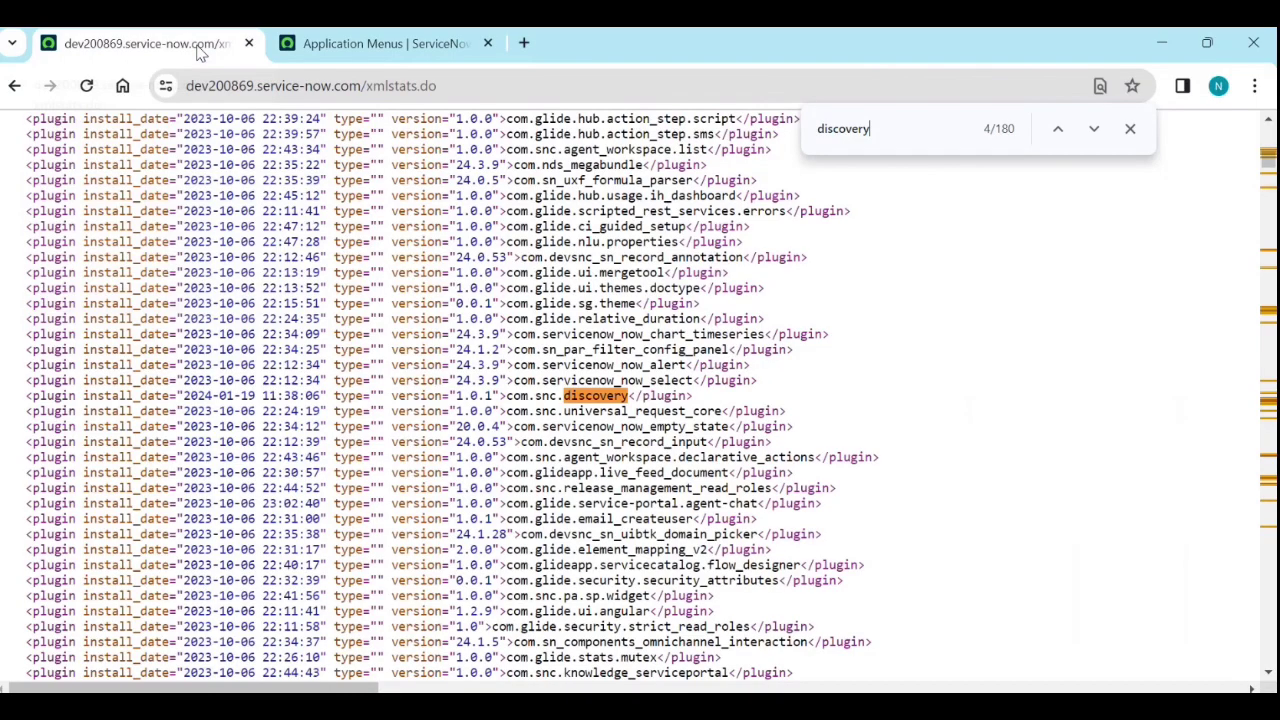
{"action": "left_click", "coordinate": [448, 92]}
{"action": "key", "text": "BackSpace"}
{"action": "key", "text": "BackSpace"}
{"action": "key", "text": "BackSpace"}
{"action": "key", "text": "BackSpace"}
{"action": "key", "text": "BackSpace"}
{"action": "key", "text": "BackSpace"}
{"action": "key", "text": "BackSpace"}
{"action": "key", "text": "BackSpace"}
{"action": "key", "text": "BackSpace"}
{"action": "key", "text": "BackSpace"}
{"action": "key", "text": "BackSpace"}
{"action": "type", "text": "T"}
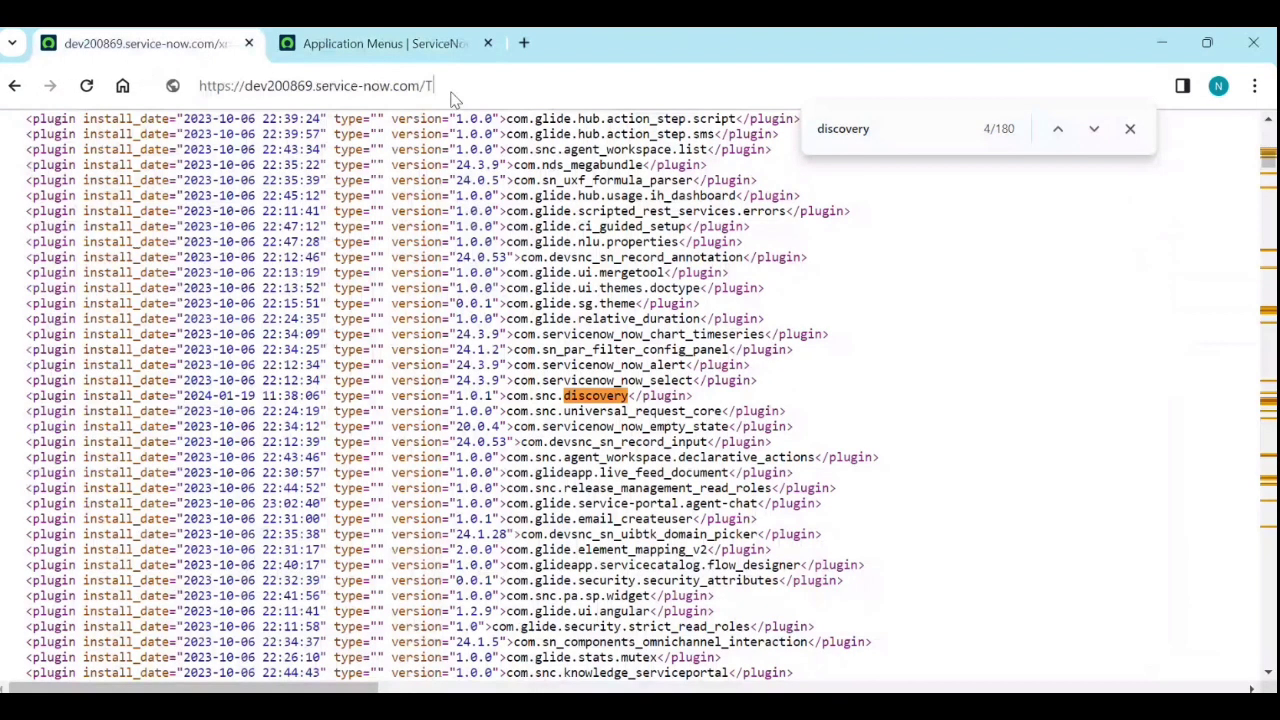
{"action": "key", "text": "BackSpace"}
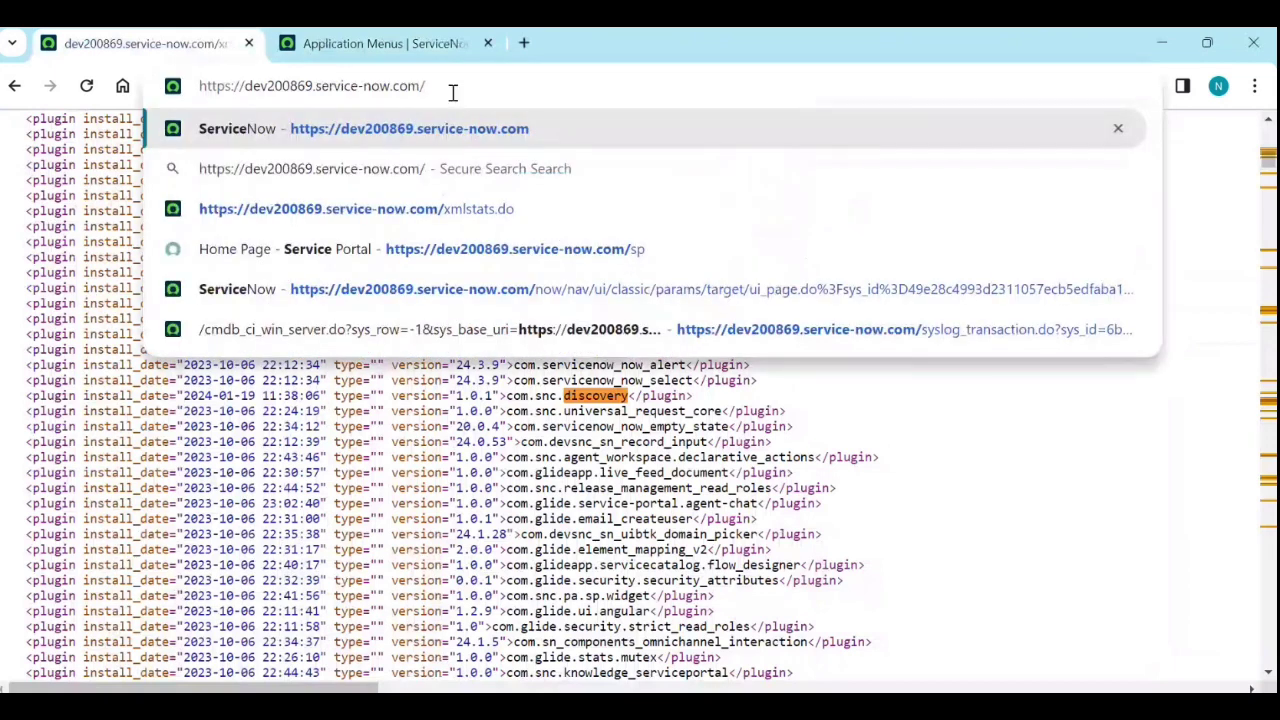
{"action": "type", "text": "thre"}
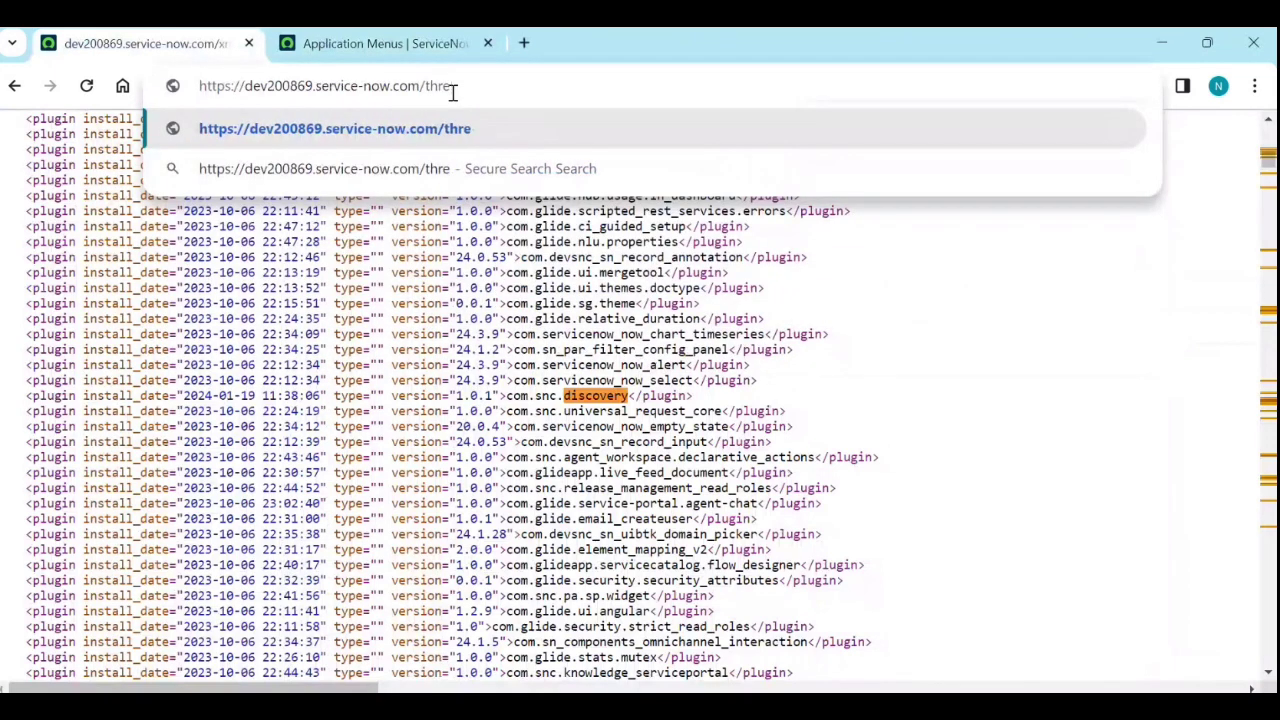
{"action": "type", "text": "ads"}
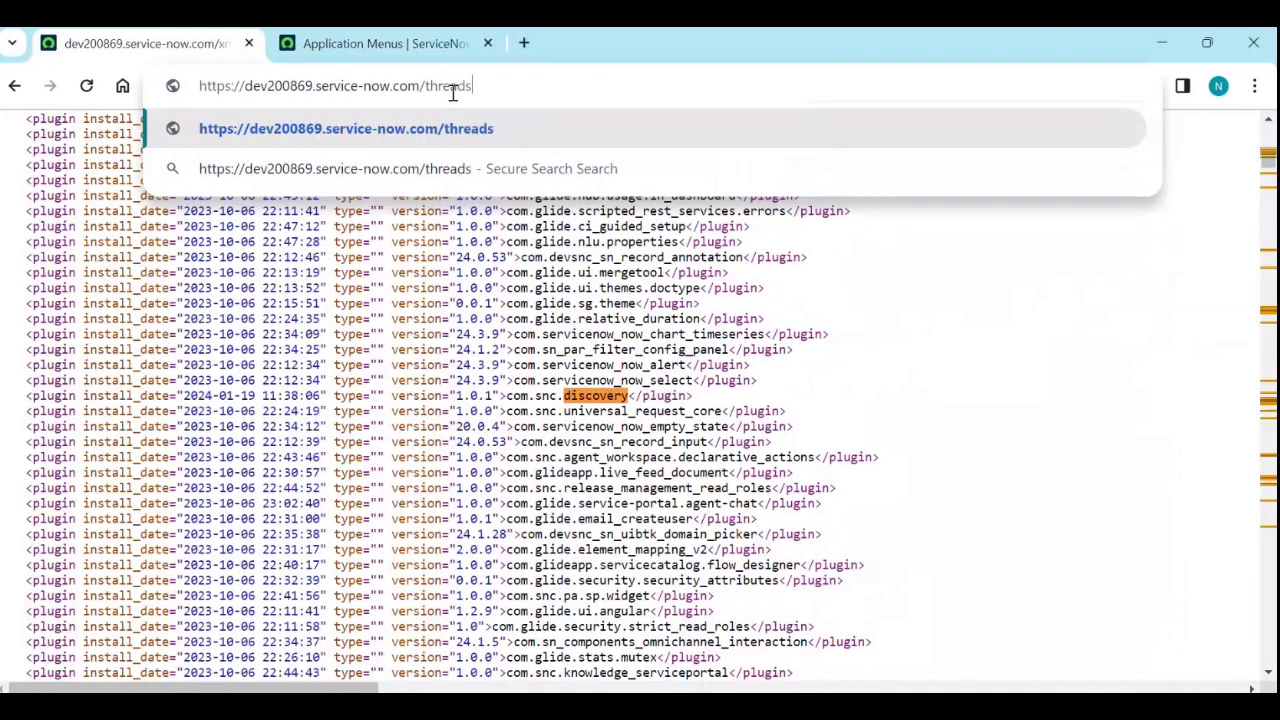
{"action": "type", "text": ".do"}
{"action": "key", "text": "Return"}
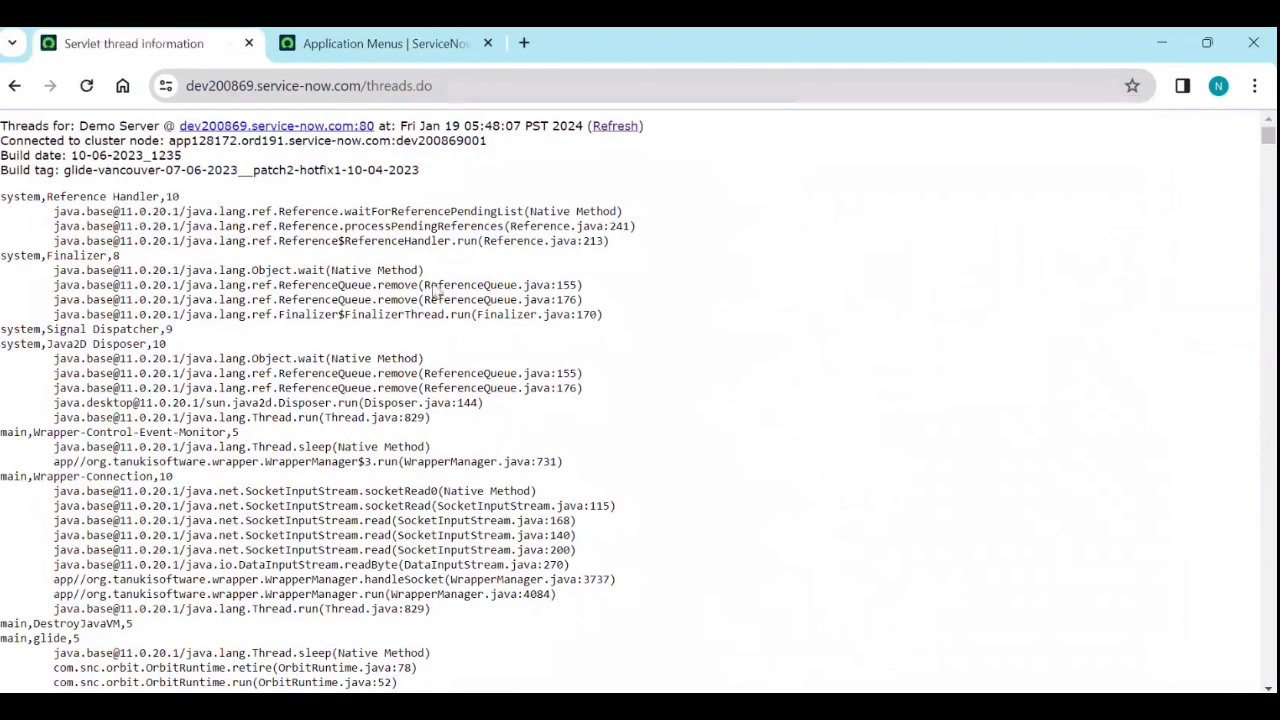
Scroll through the threads.do dump to inspect the running threads' stack traces.
{"action": "scroll", "coordinate": [214, 377], "scroll_direction": "down", "scroll_amount": 4}
{"action": "scroll", "coordinate": [214, 377], "scroll_direction": "down", "scroll_amount": 10}
{"action": "scroll", "coordinate": [216, 393], "scroll_direction": "down", "scroll_amount": 10}
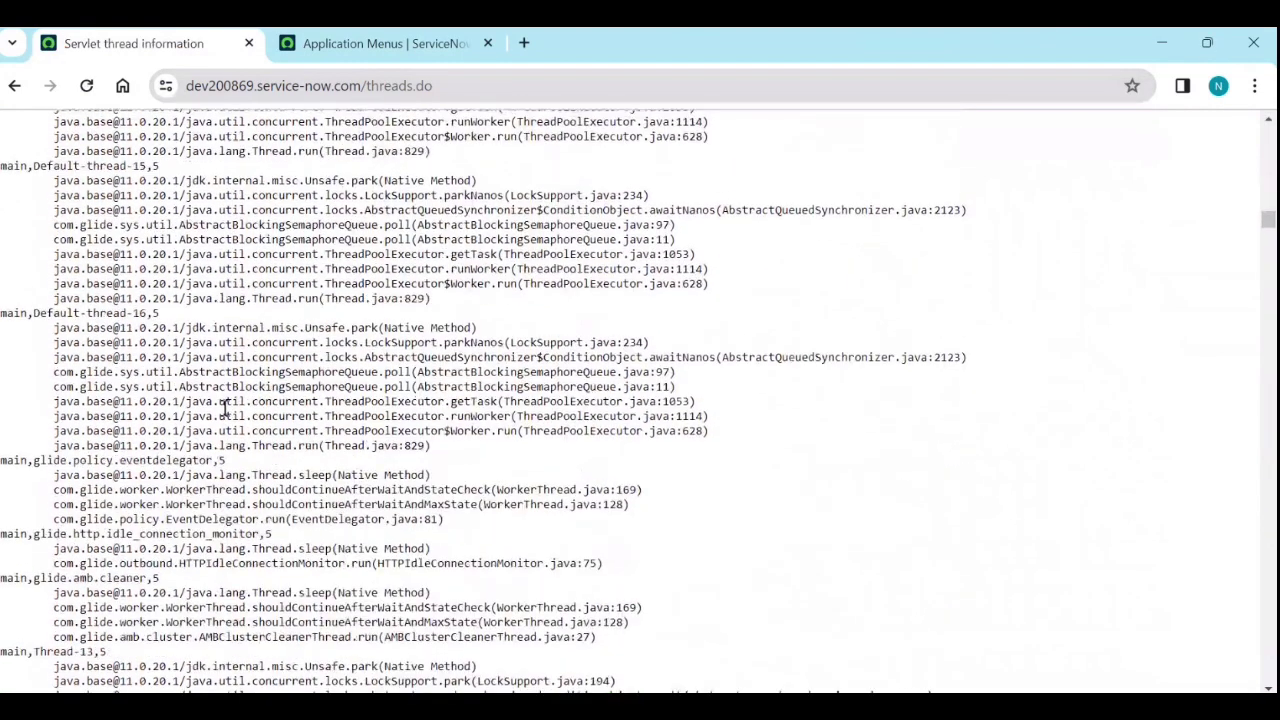
{"action": "scroll", "coordinate": [222, 400], "scroll_direction": "up", "scroll_amount": 4}
{"action": "scroll", "coordinate": [225, 407], "scroll_direction": "up", "scroll_amount": 15}
{"action": "scroll", "coordinate": [229, 407], "scroll_direction": "up", "scroll_amount": 8}
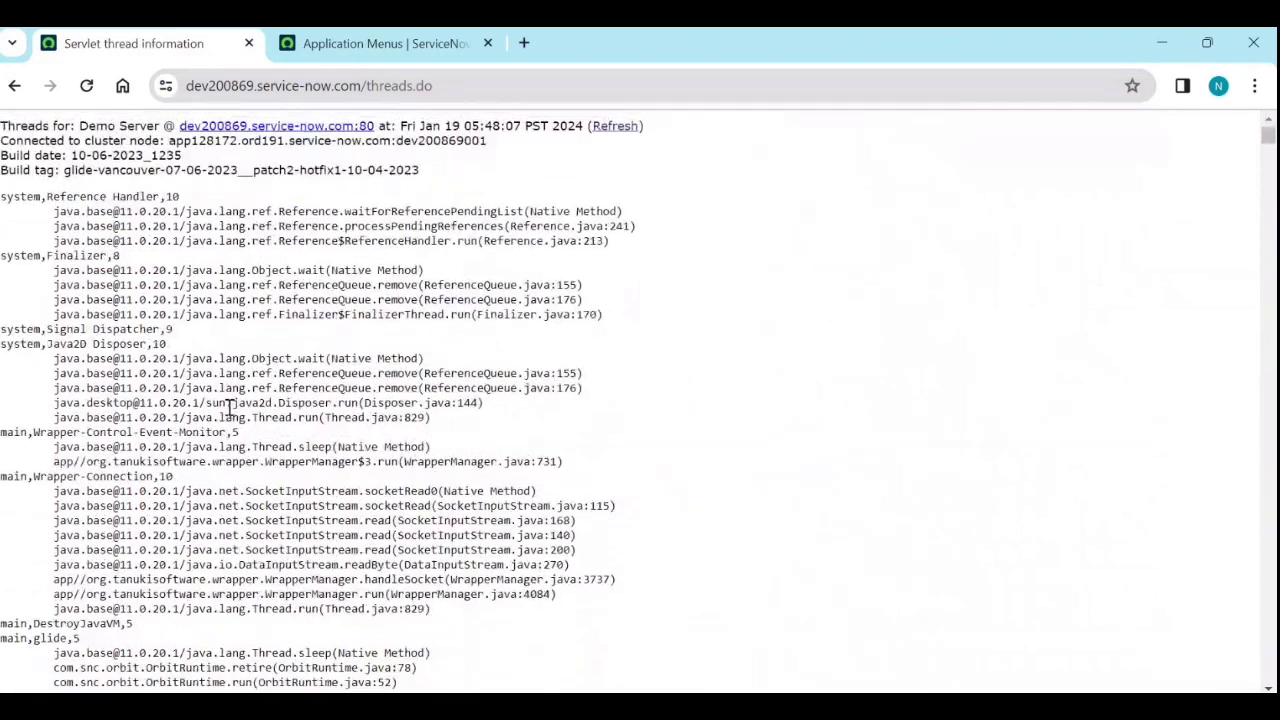
{"action": "scroll", "coordinate": [229, 413], "scroll_direction": "down", "scroll_amount": 5}
{"action": "scroll", "coordinate": [229, 413], "scroll_direction": "down", "scroll_amount": 10}
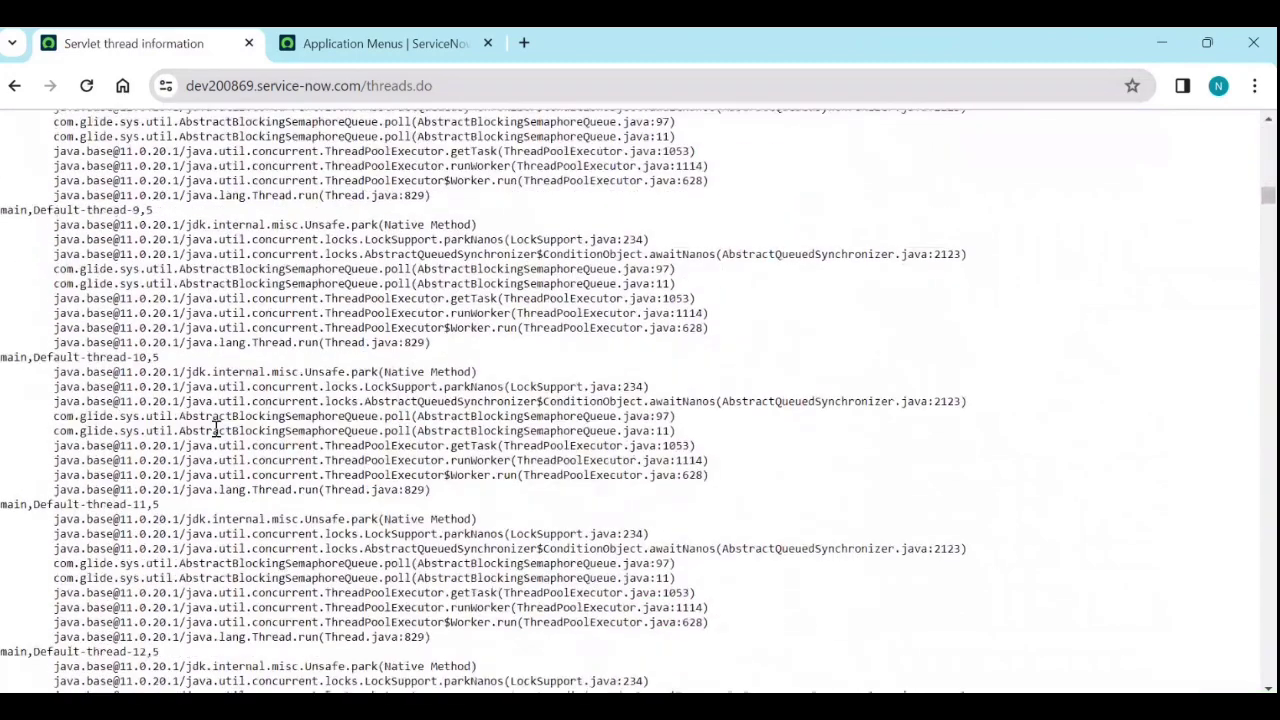
{"action": "scroll", "coordinate": [216, 428], "scroll_direction": "down", "scroll_amount": 15}
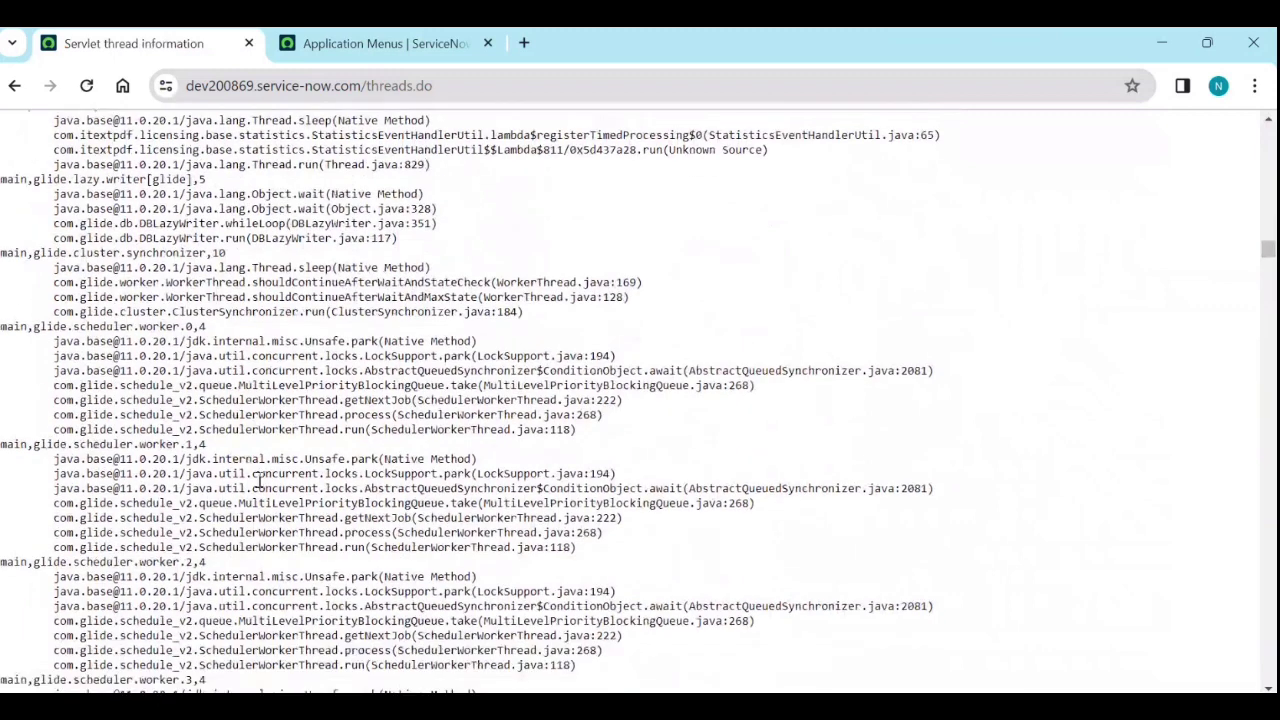
{"action": "scroll", "coordinate": [679, 514], "scroll_direction": "down", "scroll_amount": 10}
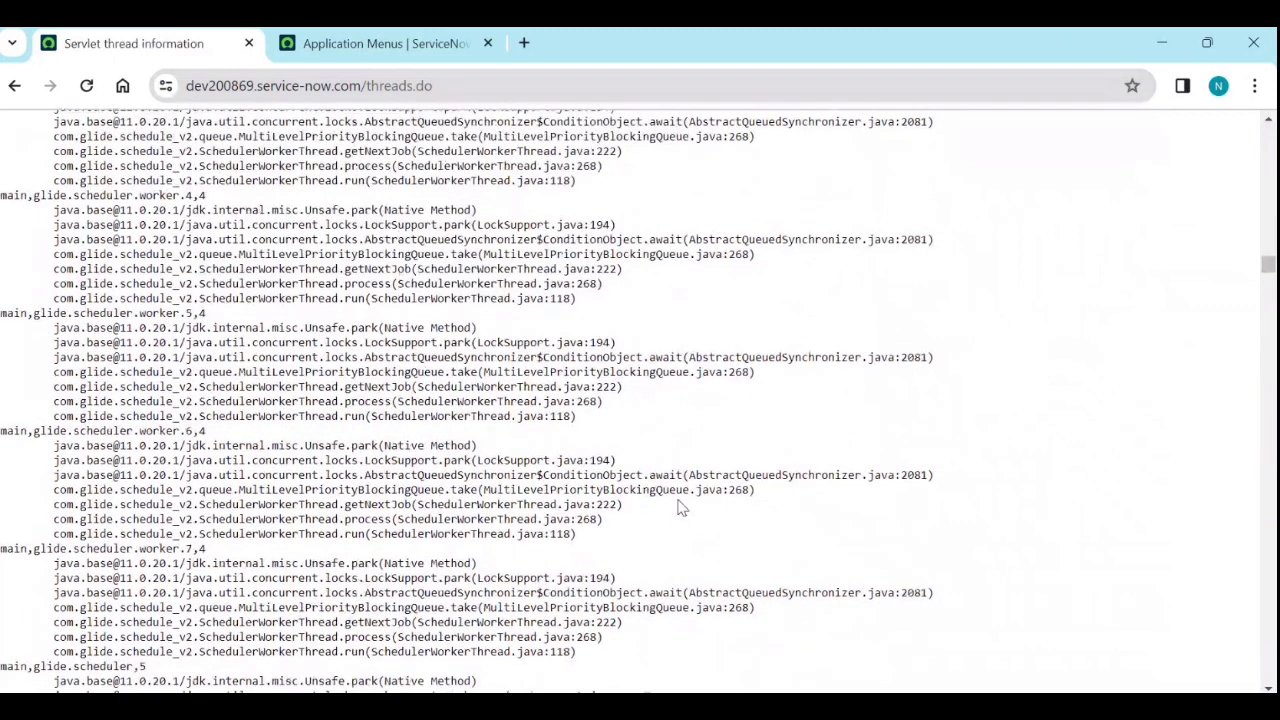
{"action": "scroll", "coordinate": [679, 514], "scroll_direction": "down", "scroll_amount": 3}
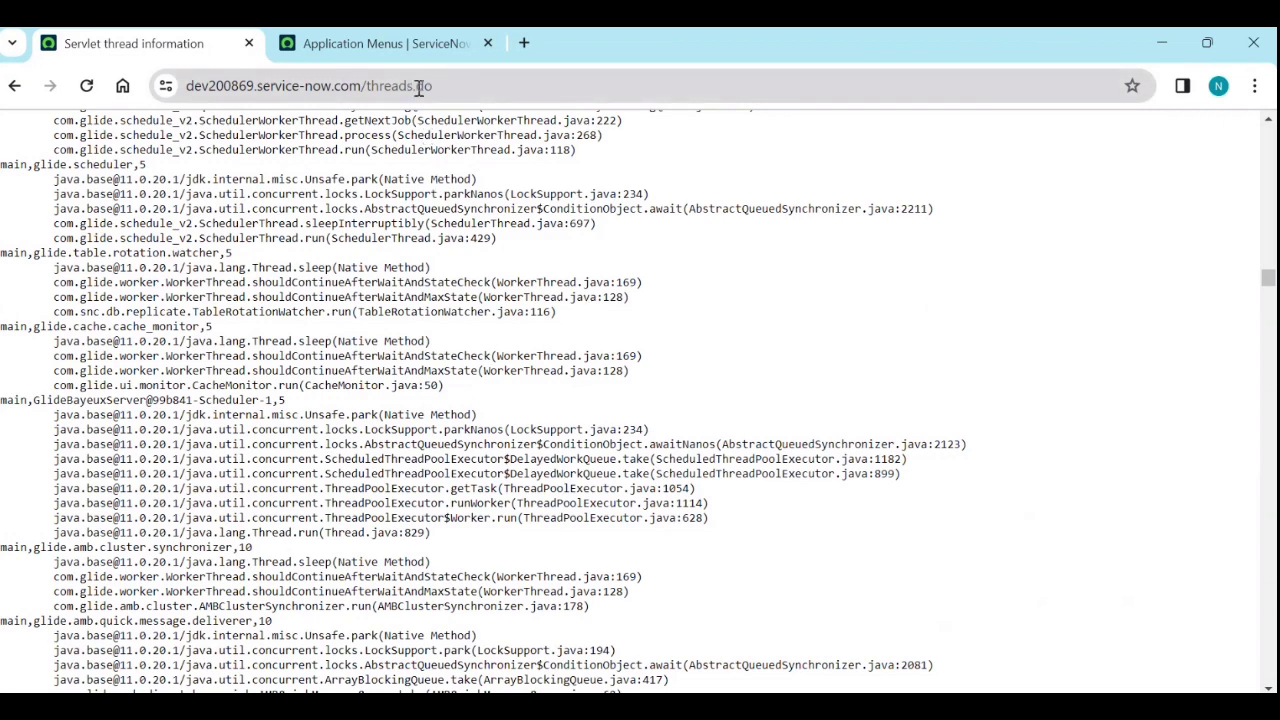
Replace threads.do with stats.do in the address and scroll to Servlet Statistics.
{"action": "left_click_drag", "start_coordinate": [436, 86], "coordinate": [366, 88]}
{"action": "type", "text": "st"}
{"action": "type", "text": "ats"}
{"action": "type", "text": "."}
{"action": "key", "text": "BackSpace"}
{"action": "type", "text": ".do"}
{"action": "key", "text": "Return"}
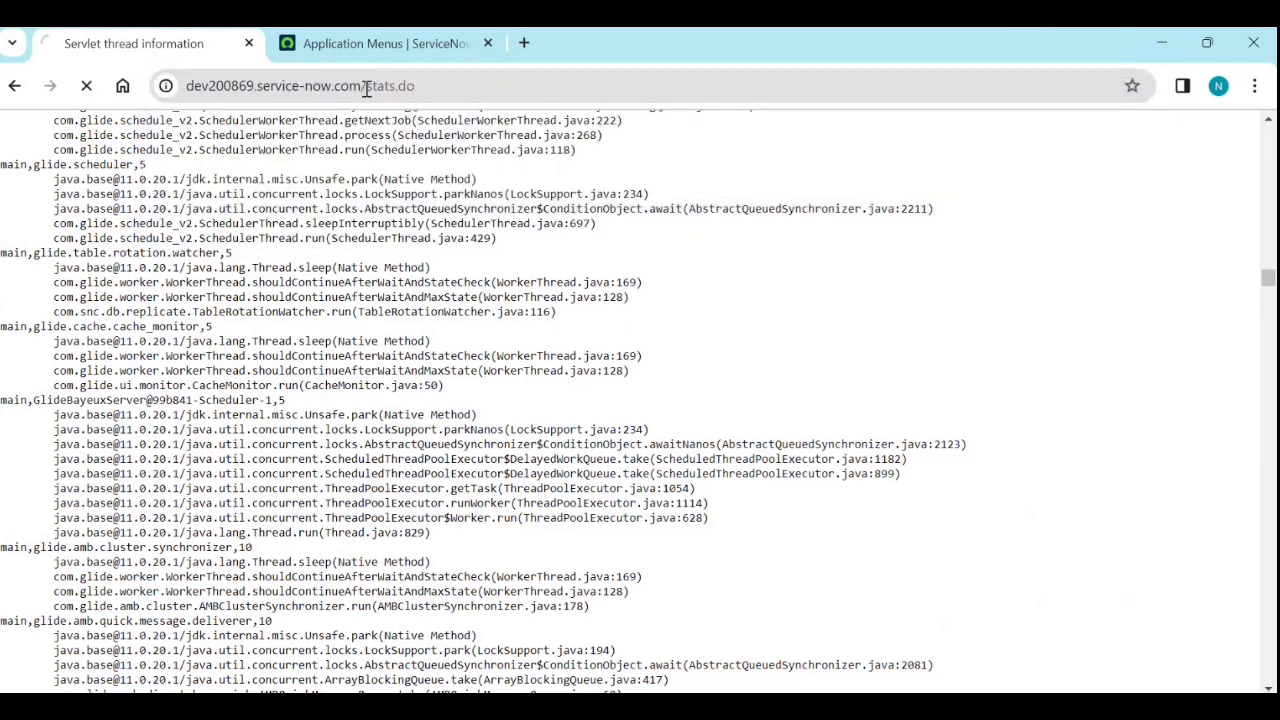
{"action": "scroll", "coordinate": [297, 523], "scroll_direction": "down", "scroll_amount": 2}
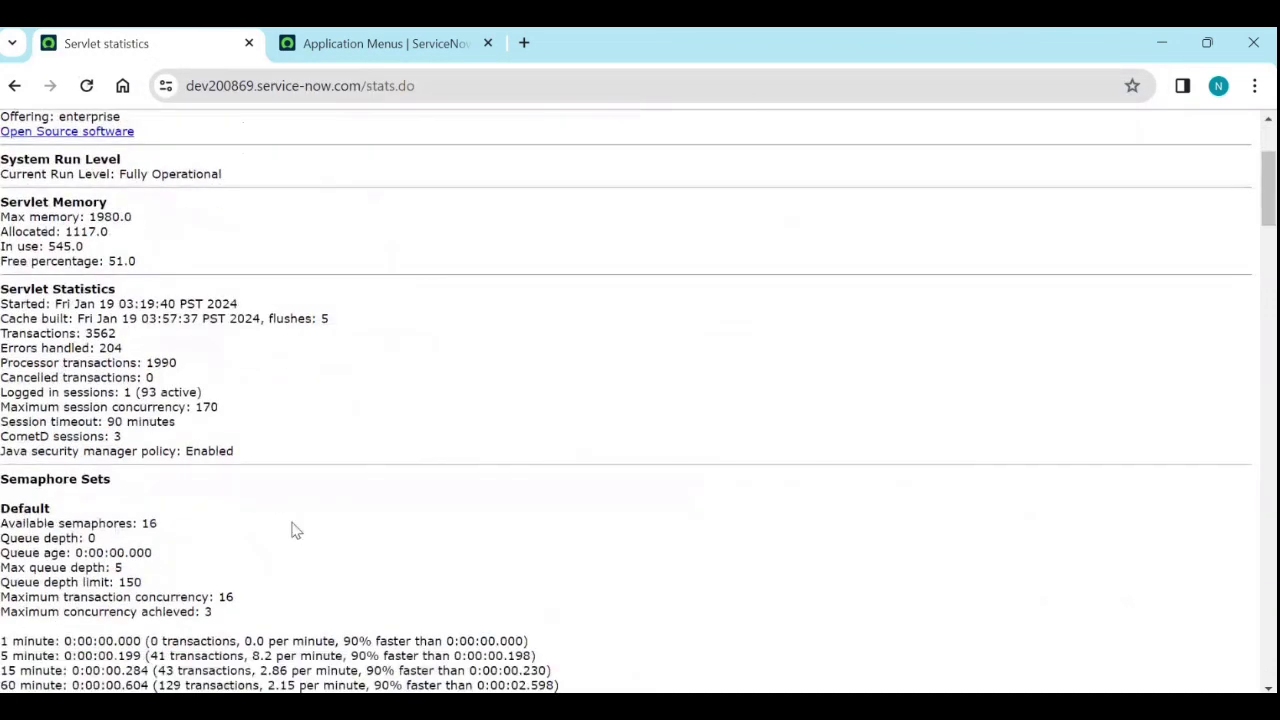
{"action": "scroll", "coordinate": [35, 590], "scroll_direction": "down", "scroll_amount": 1}
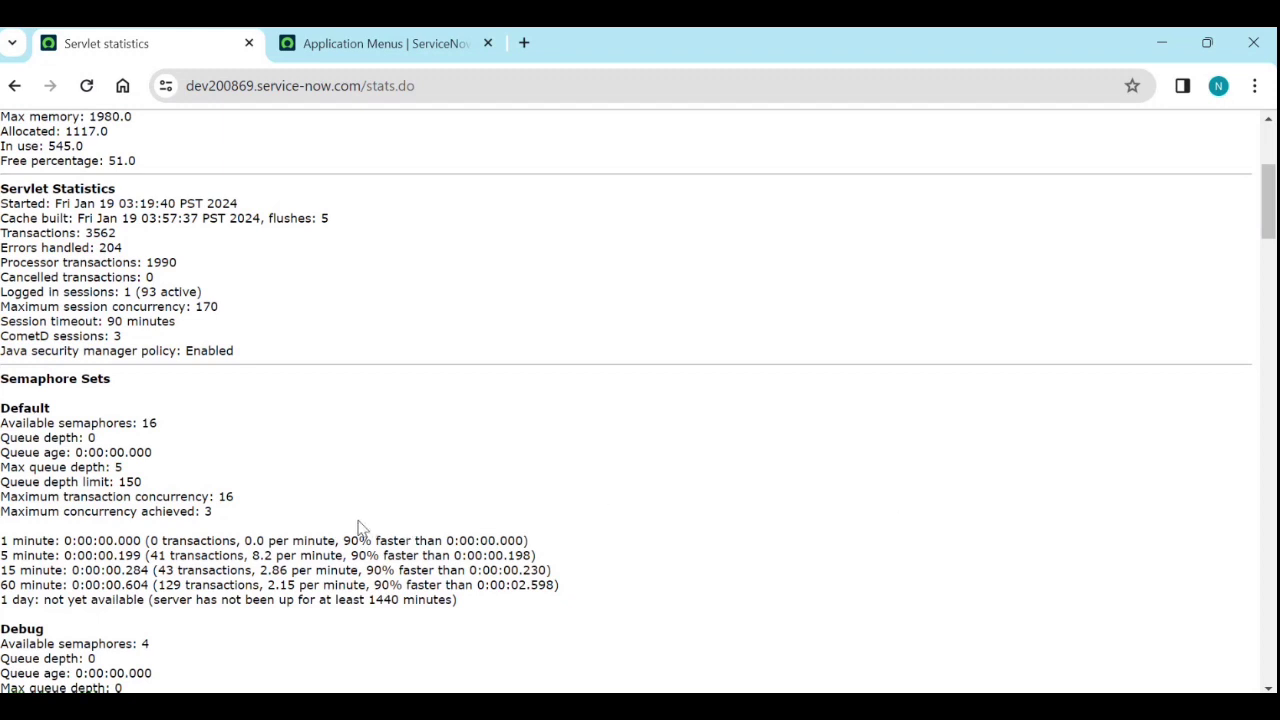
Open the CMDB Groups list in a new tab via the 'cmdb' navigator filter.
{"action": "left_click", "coordinate": [370, 44]}
{"action": "left_click", "coordinate": [213, 138]}
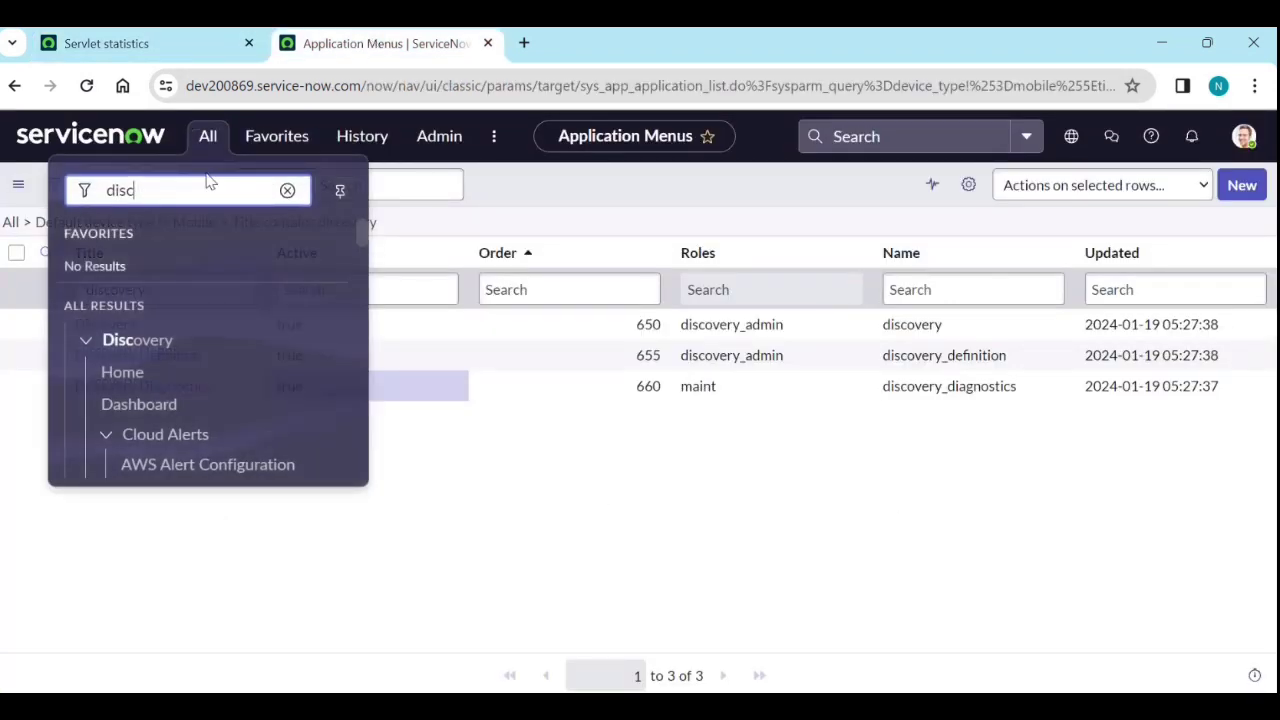
{"action": "type", "text": "cmdb"}
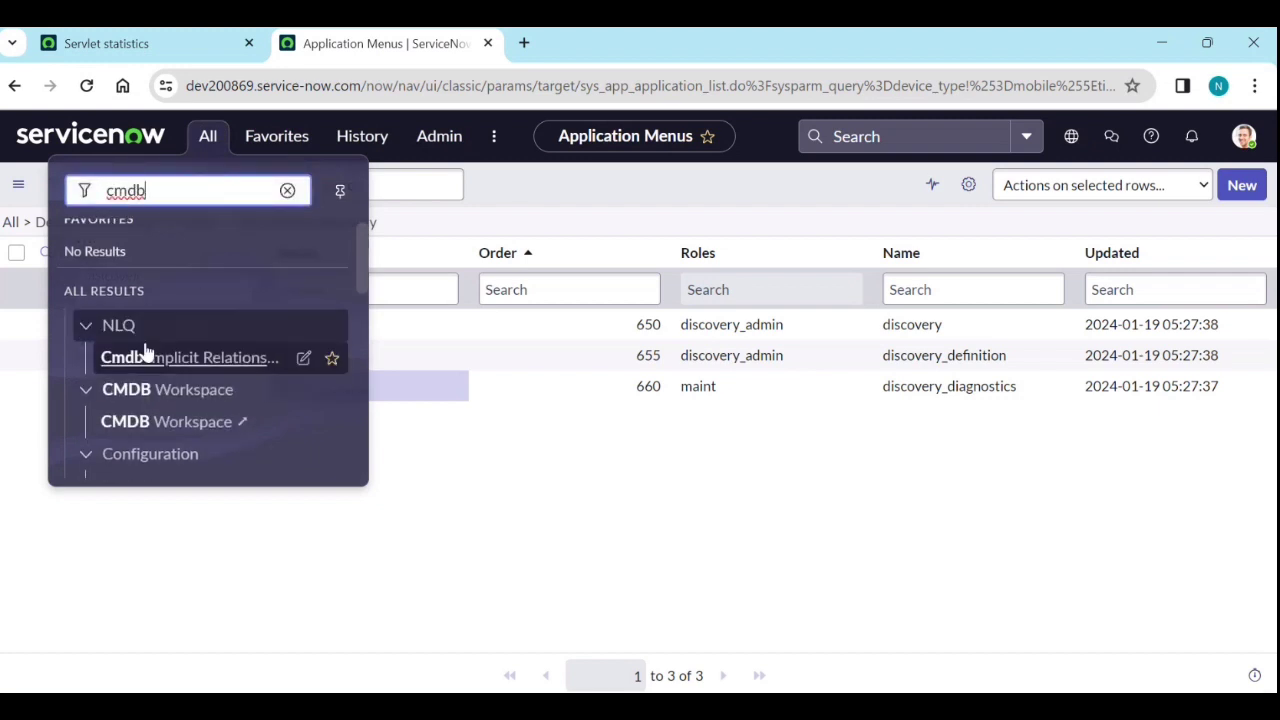
{"action": "scroll", "coordinate": [149, 351], "scroll_direction": "down", "scroll_amount": 2}
{"action": "middle_click", "coordinate": [172, 343]}
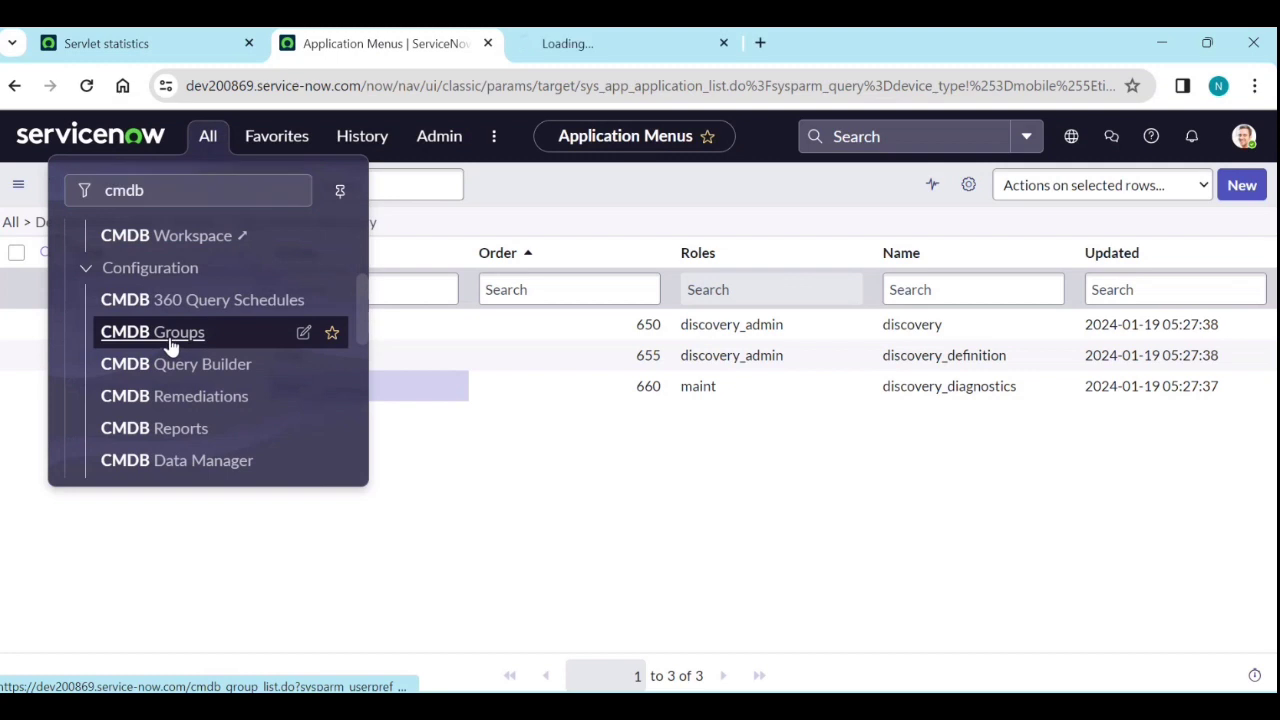
{"action": "left_click", "coordinate": [600, 46]}
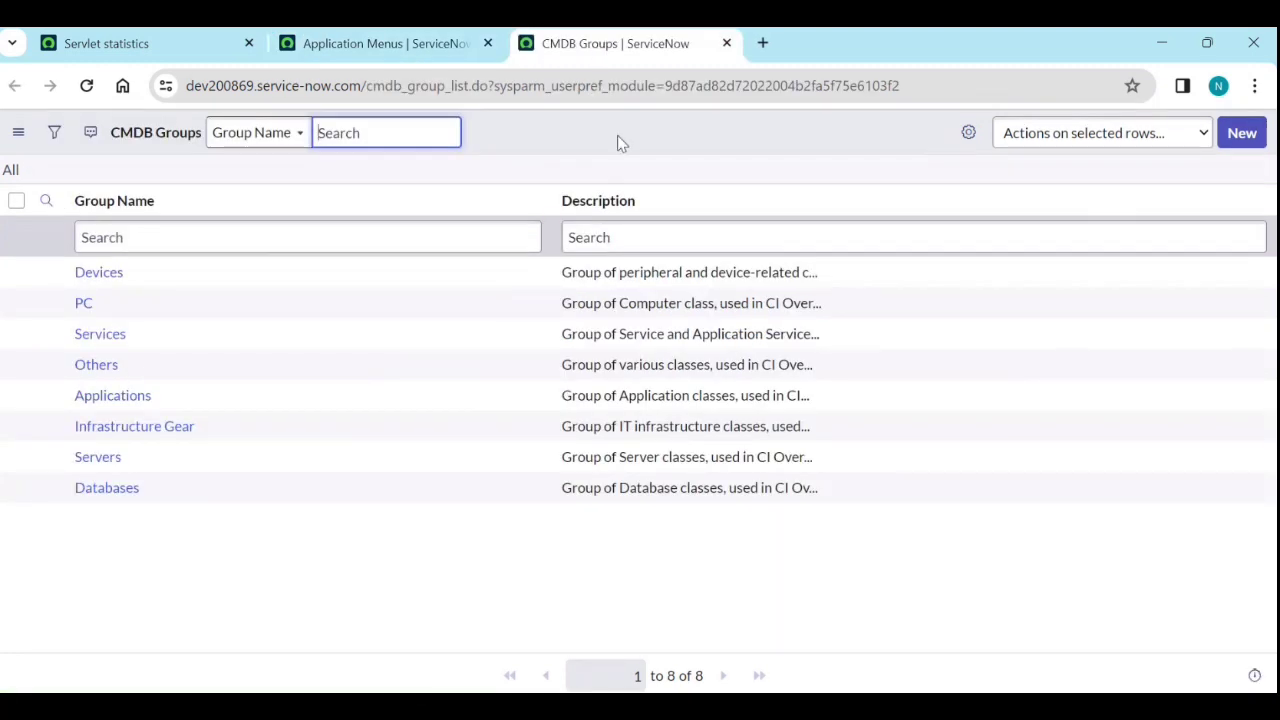
Create and save a new CMDB group named 'testtt'.
{"action": "left_click", "coordinate": [1242, 138]}
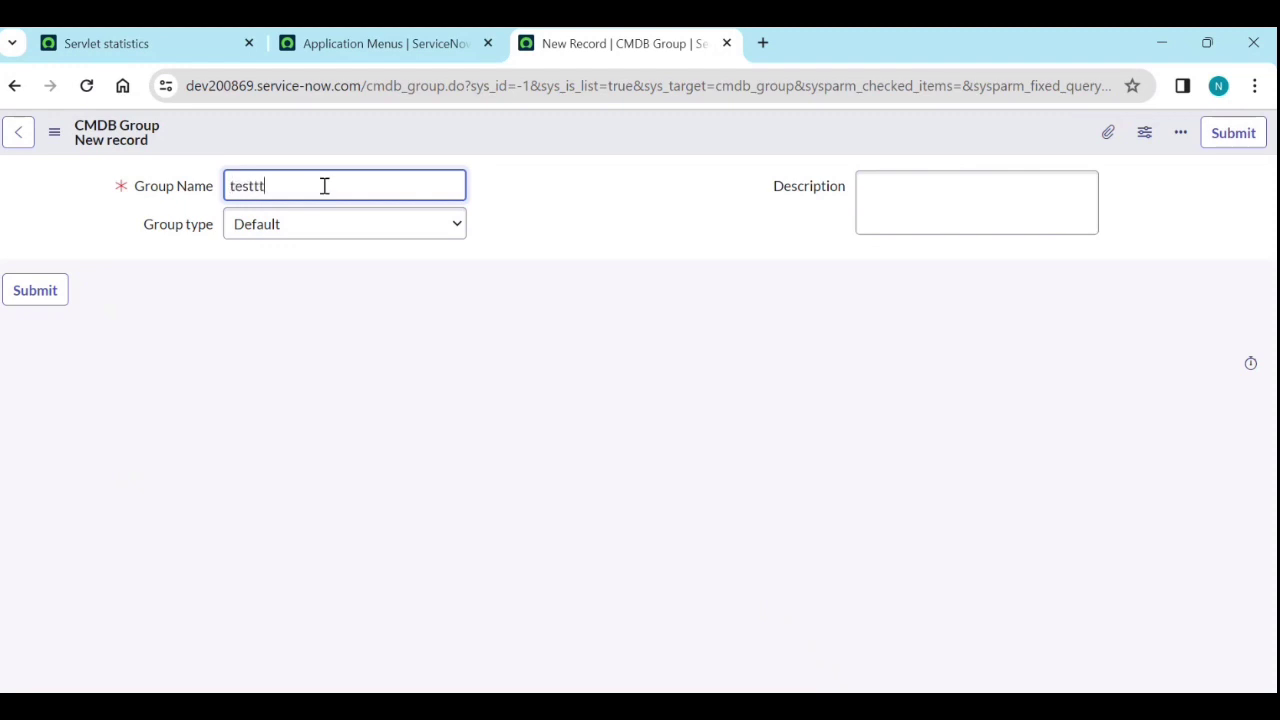
{"action": "left_click", "coordinate": [589, 268]}
{"action": "right_click", "coordinate": [838, 137]}
{"action": "left_click", "coordinate": [843, 146]}
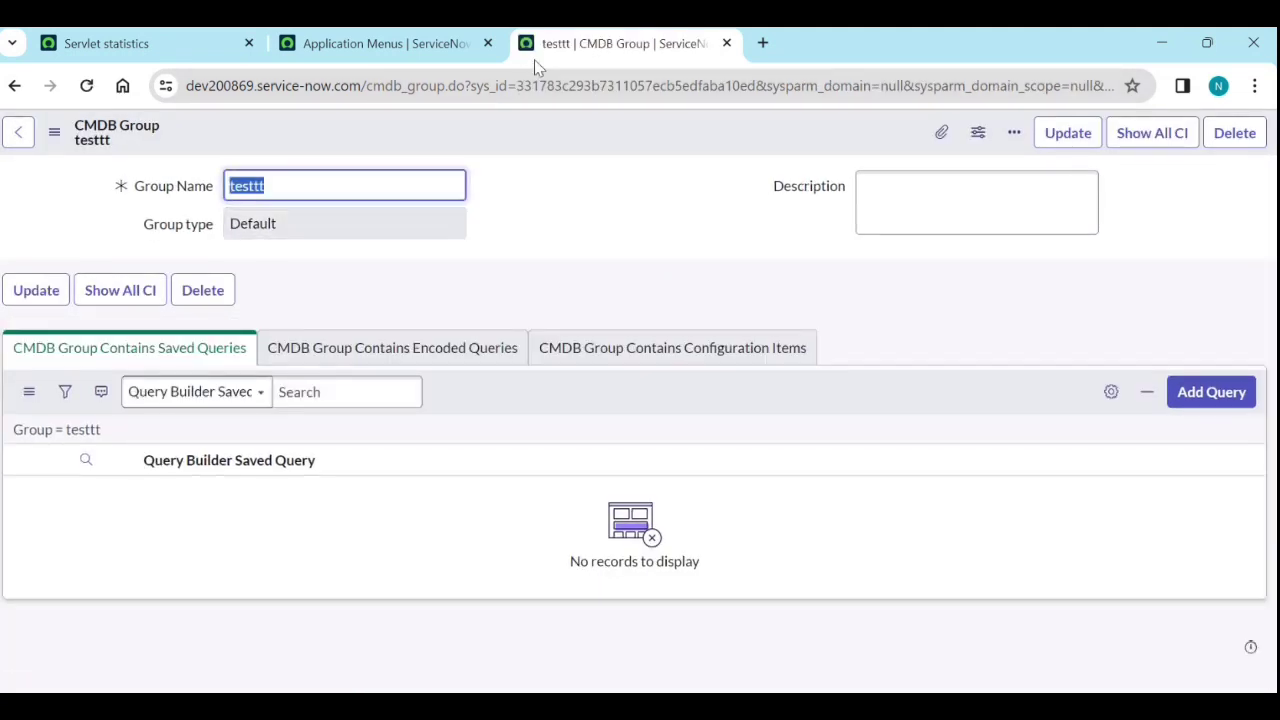
Open CMDB Group's business rules via Configure and start a new rule.
{"action": "left_click", "coordinate": [436, 143]}
{"action": "right_click", "coordinate": [436, 143]}
{"action": "mouse_move", "coordinate": [491, 223]}
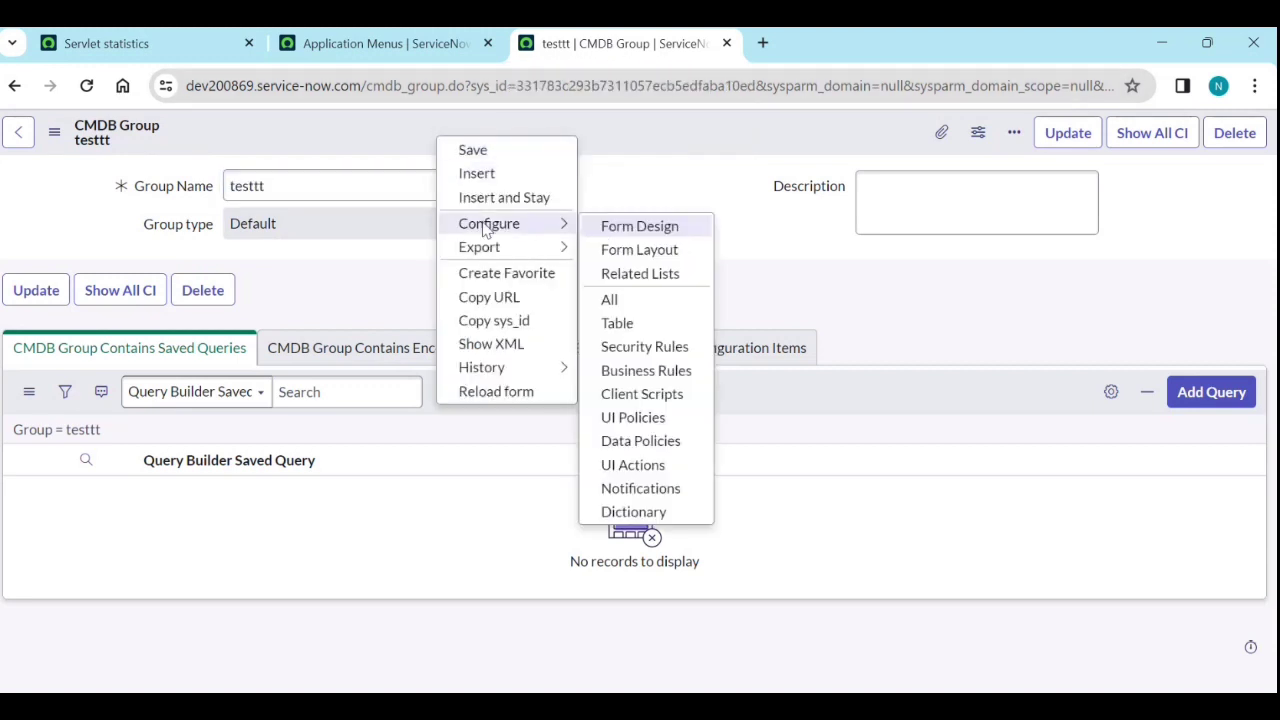
{"action": "left_click", "coordinate": [647, 371]}
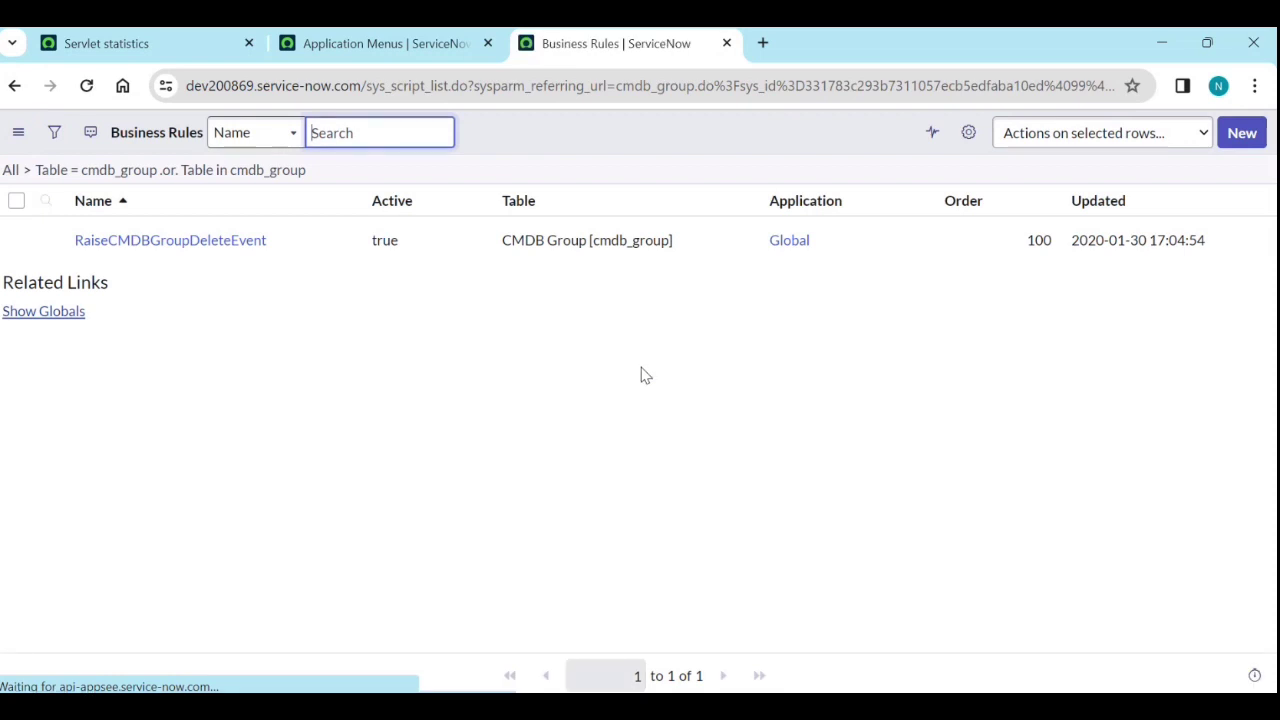
{"action": "left_click", "coordinate": [1240, 132]}
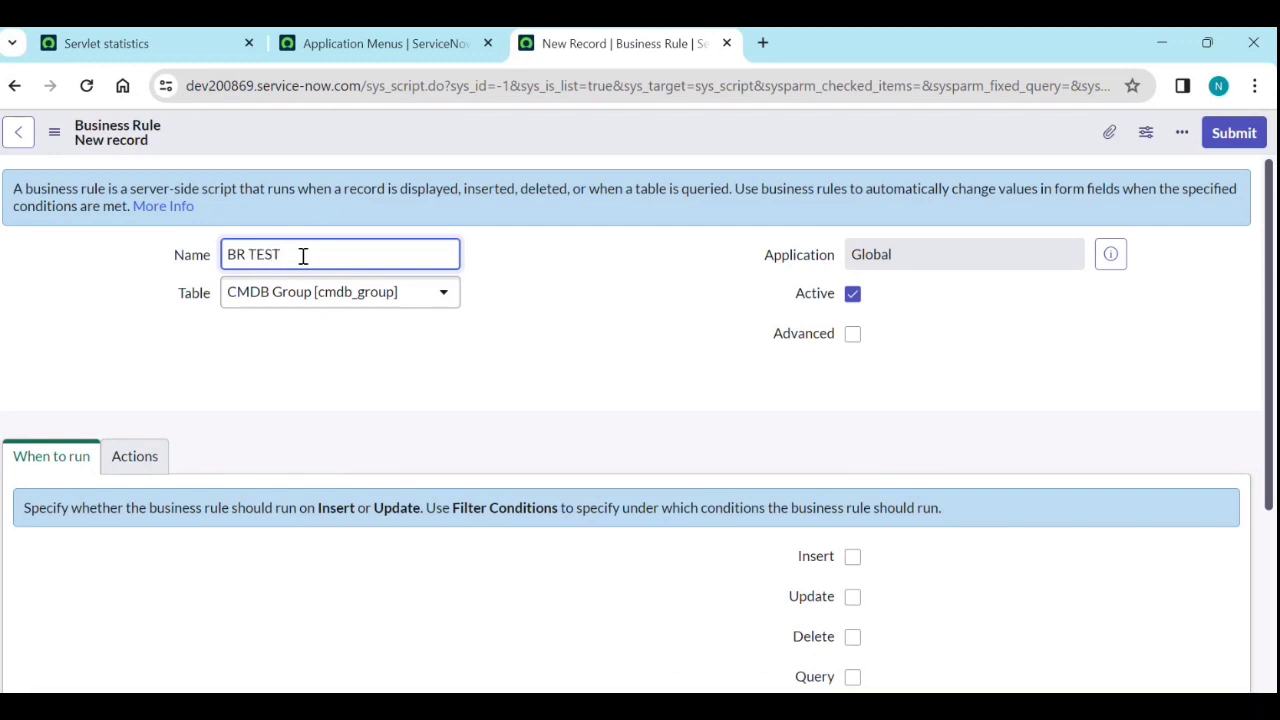
Make the BR TEST rule Advanced, run on Insert, and add a message.
{"action": "left_click", "coordinate": [852, 334]}
{"action": "left_click", "coordinate": [852, 556]}
{"action": "left_click", "coordinate": [135, 456]}
{"action": "scroll", "coordinate": [185, 452], "scroll_direction": "down", "scroll_amount": 2}
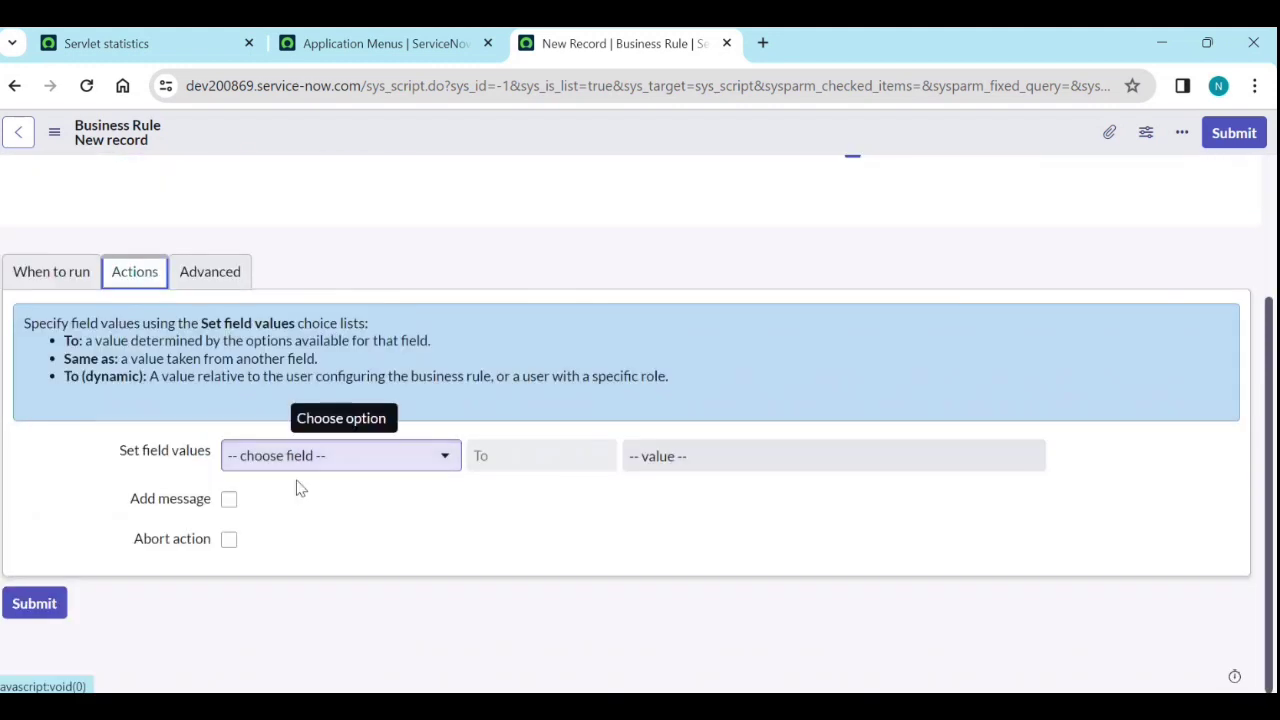
{"action": "left_click", "coordinate": [229, 499]}
{"action": "scroll", "coordinate": [240, 505], "scroll_direction": "down", "scroll_amount": 2}
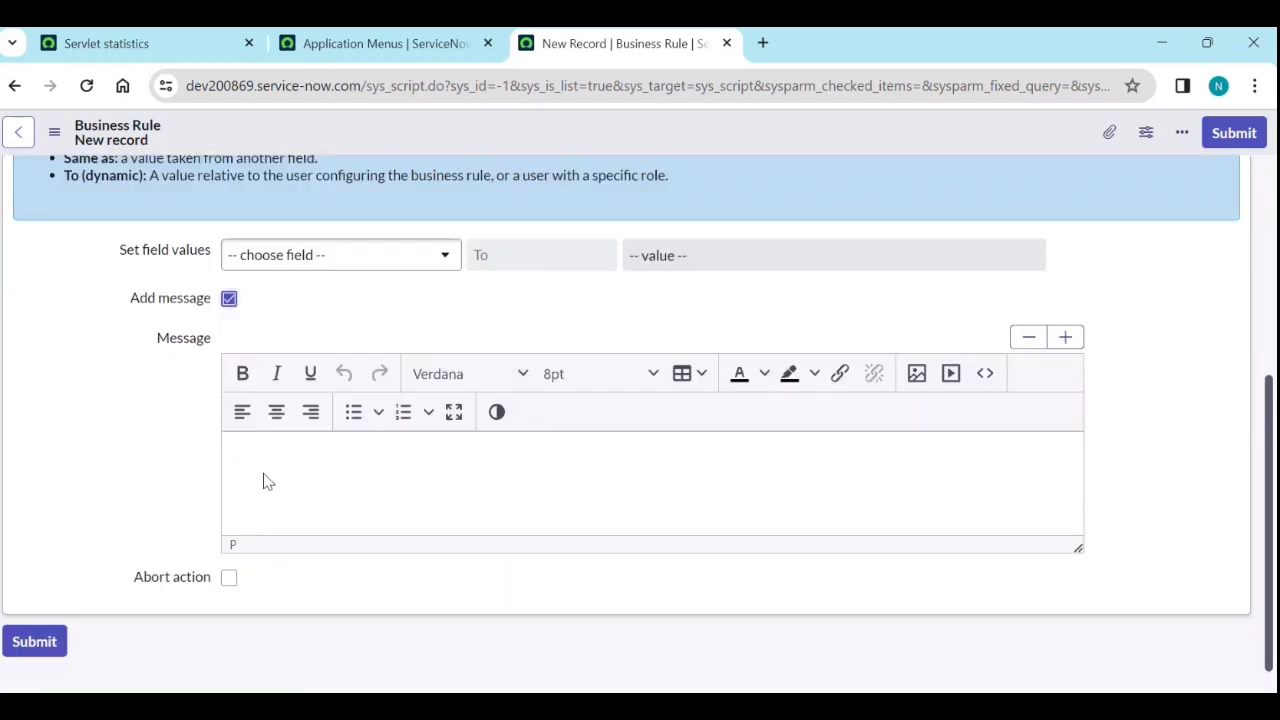
{"action": "scroll", "coordinate": [265, 485], "scroll_direction": "up", "scroll_amount": 2}
Add a field action that sets the Description field.
{"action": "left_click", "coordinate": [288, 462]}
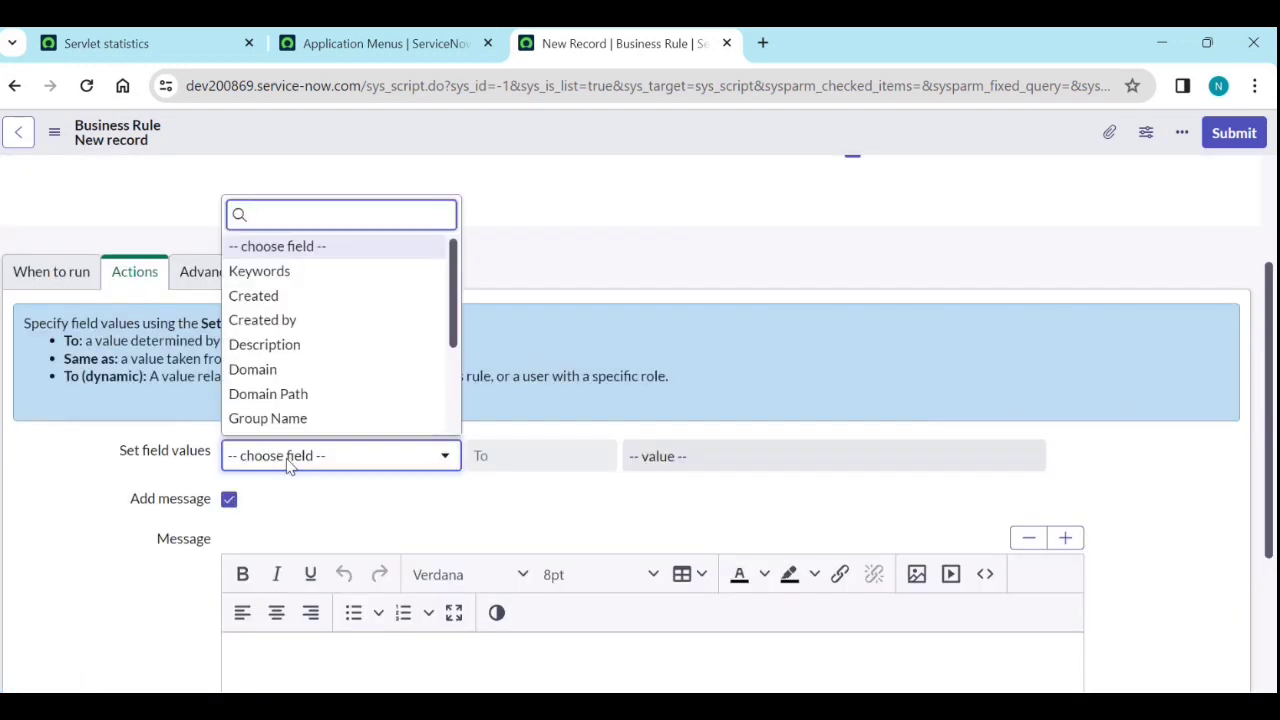
{"action": "scroll", "coordinate": [292, 438], "scroll_direction": "down", "scroll_amount": 1}
{"action": "scroll", "coordinate": [331, 377], "scroll_direction": "down", "scroll_amount": 2}
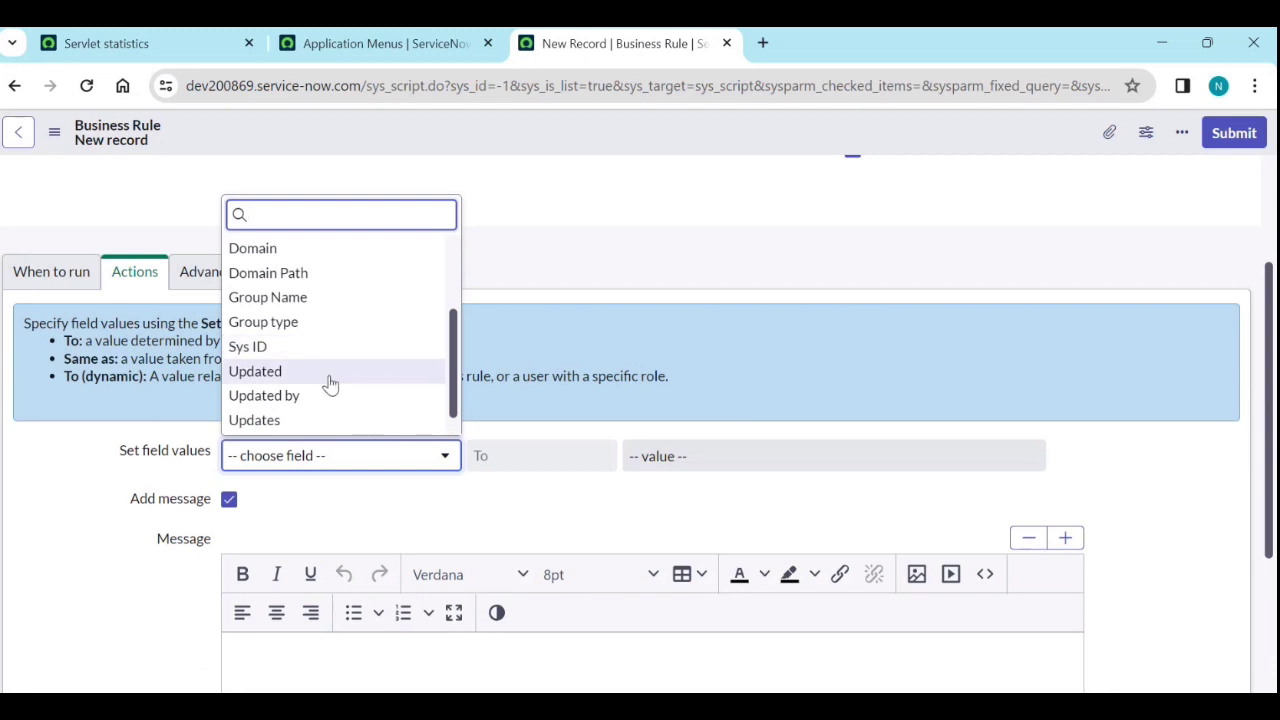
{"action": "scroll", "coordinate": [330, 385], "scroll_direction": "down", "scroll_amount": 1}
{"action": "scroll", "coordinate": [322, 370], "scroll_direction": "up", "scroll_amount": 2}
{"action": "scroll", "coordinate": [320, 372], "scroll_direction": "up", "scroll_amount": 1}
{"action": "left_click", "coordinate": [322, 303]}
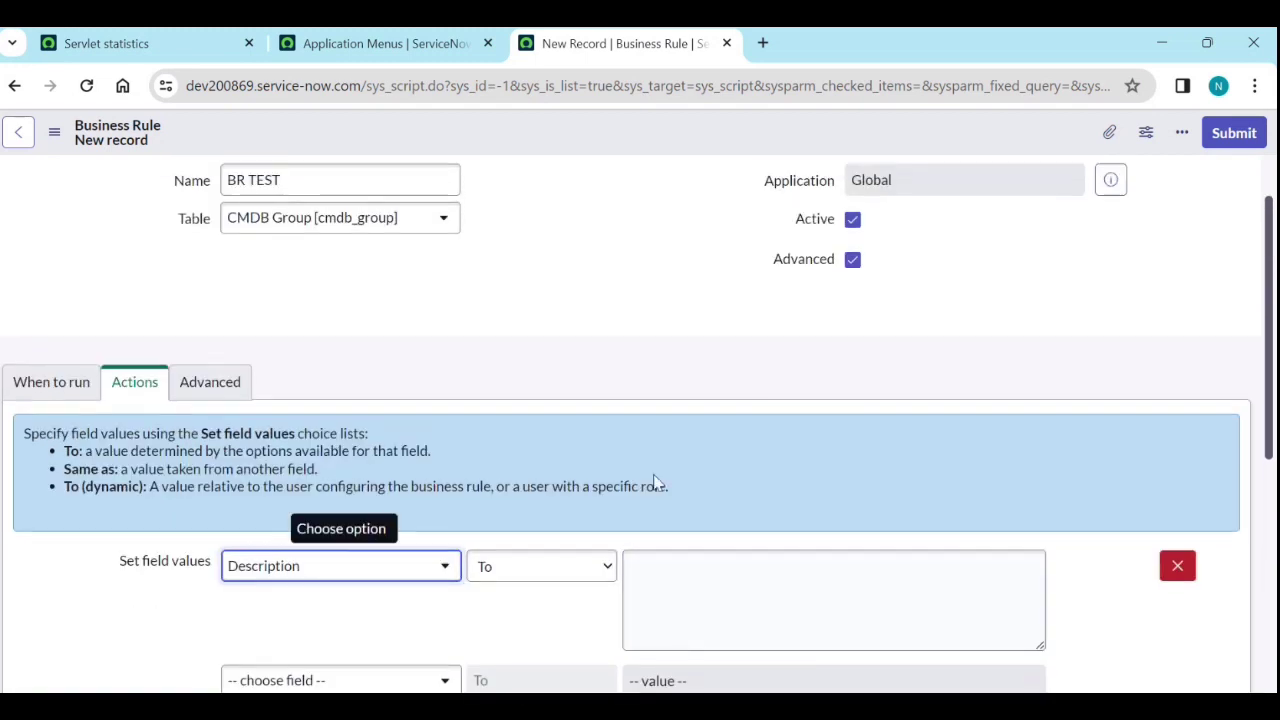
{"action": "left_click", "coordinate": [704, 602]}
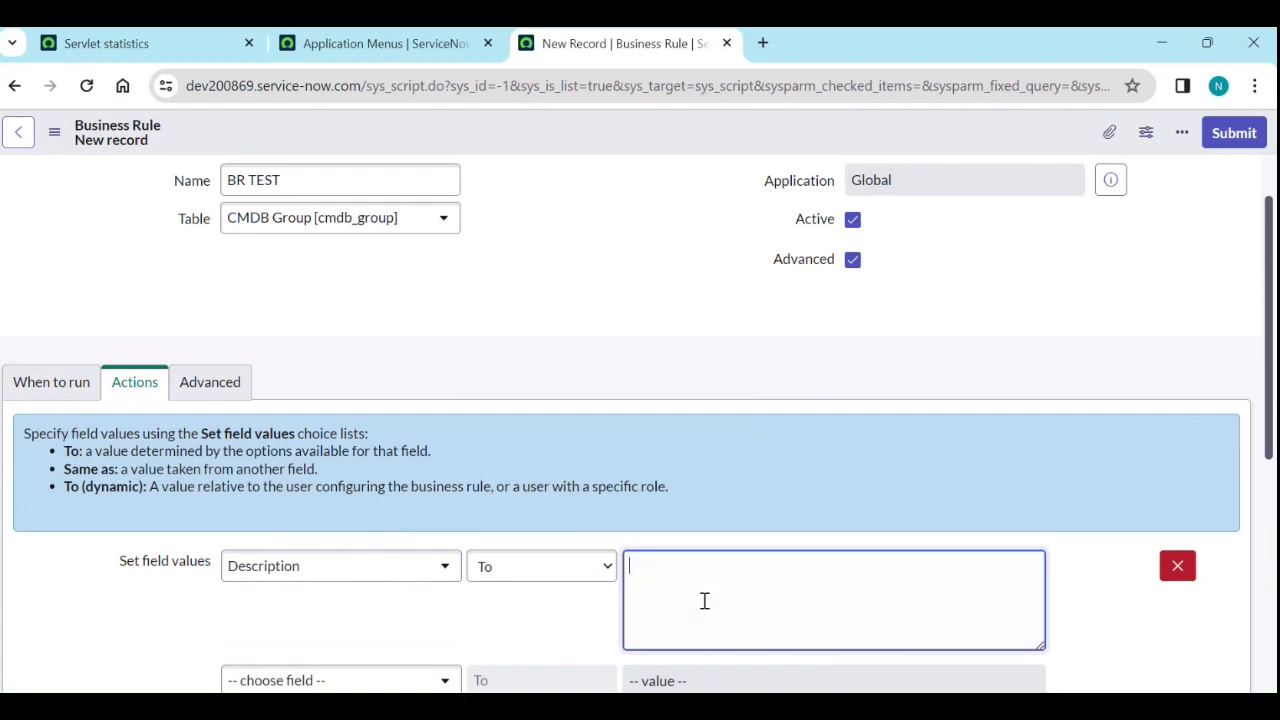
Set Description to 'testtest', add gs.sleep(1800000) on script line 4, and submit BR TEST.
{"action": "type", "text": "testtest"}
{"action": "left_click", "coordinate": [190, 381]}
{"action": "scroll", "coordinate": [330, 421], "scroll_direction": "down", "scroll_amount": 1}
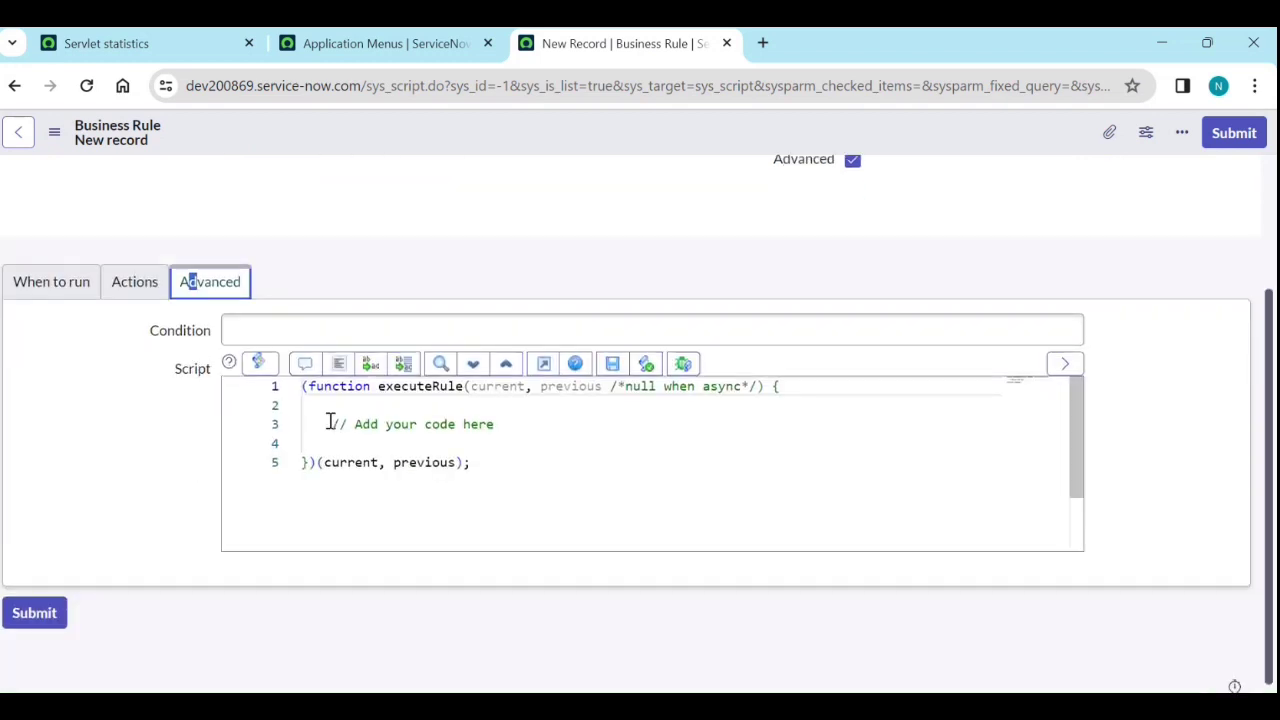
{"action": "left_click", "coordinate": [368, 440]}
{"action": "type", "text": "gs.sleep"}
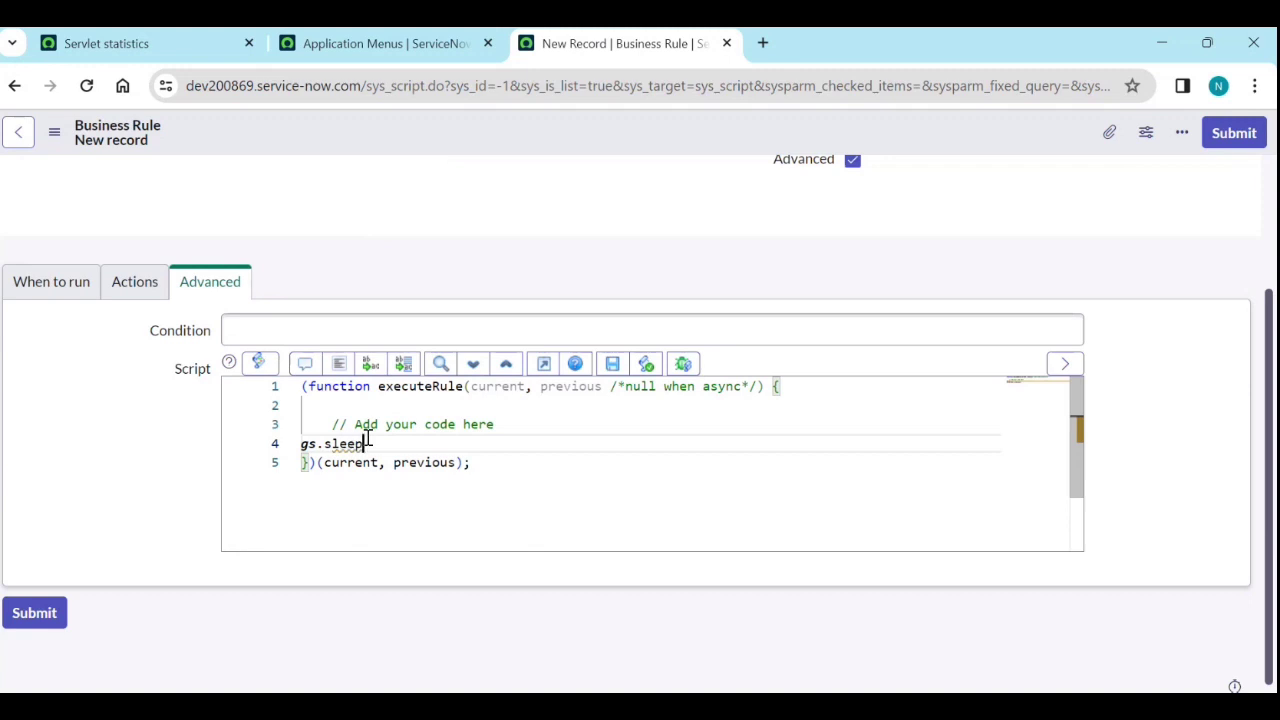
{"action": "type", "text": "();1800000"}
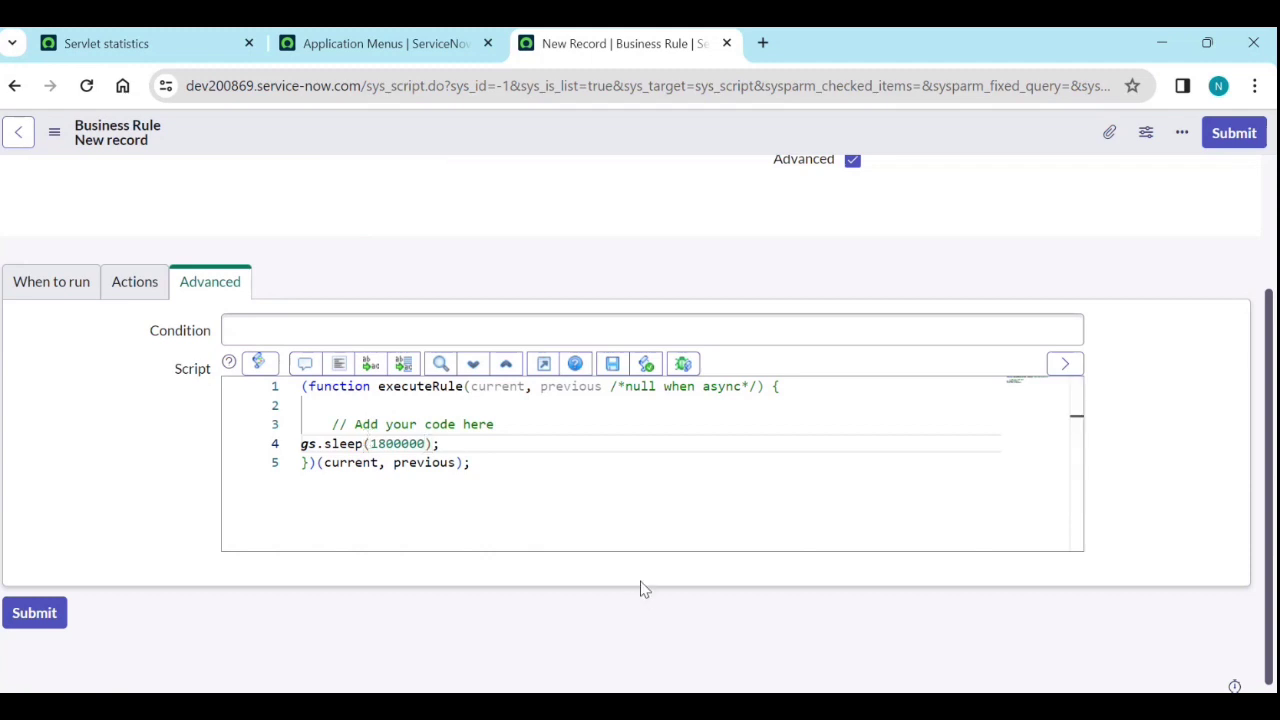
{"action": "left_click", "coordinate": [1232, 133]}
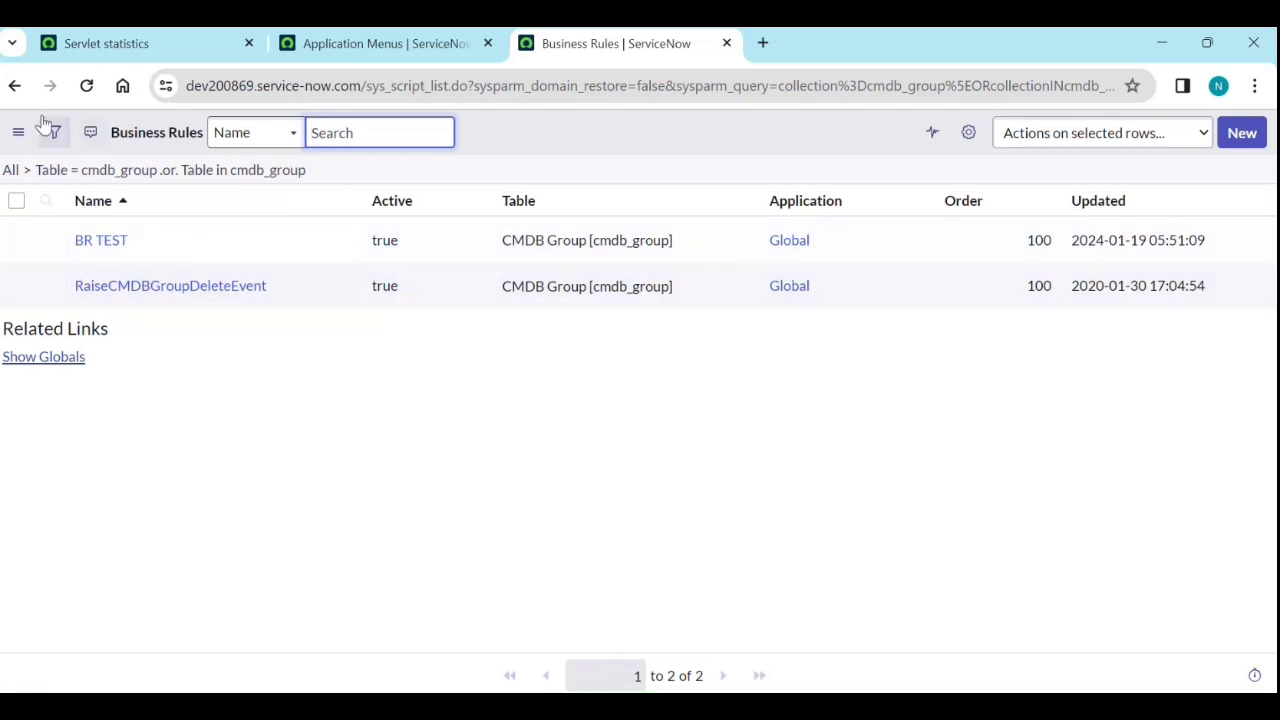
Go back through browser history to the blank new CMDB Group form.
{"action": "left_click", "coordinate": [17, 85]}
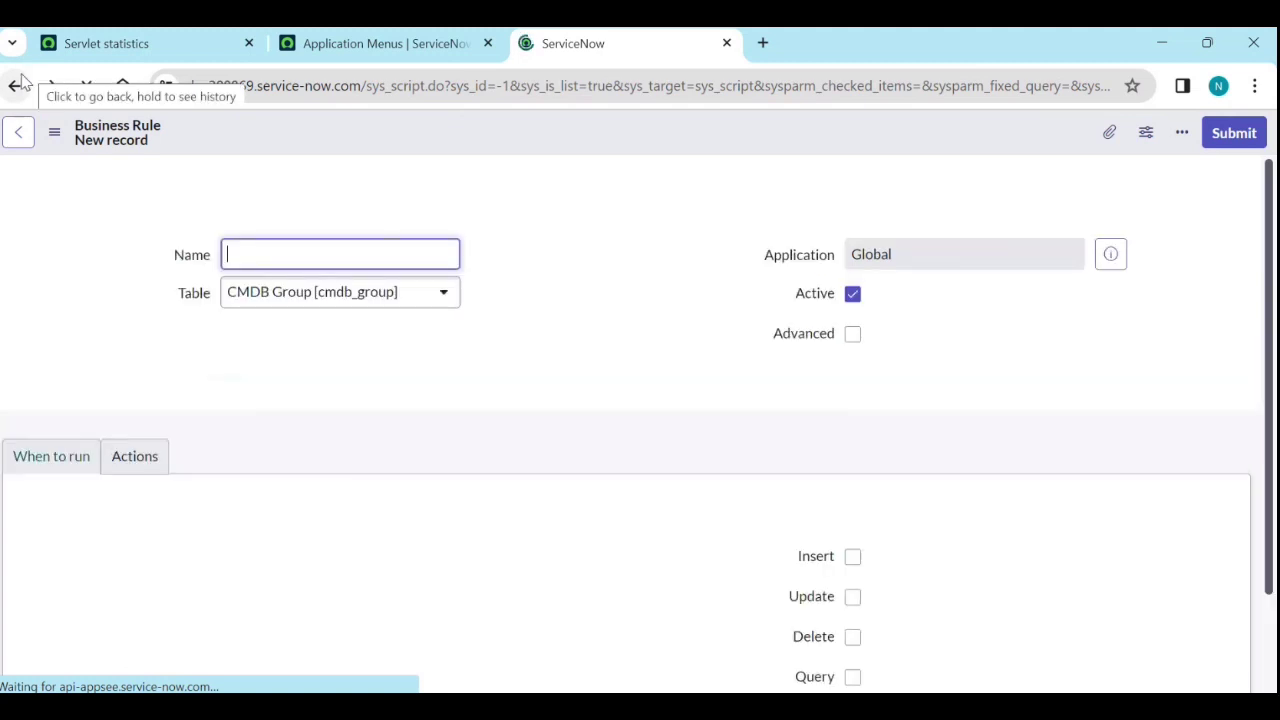
{"action": "left_click", "coordinate": [15, 87]}
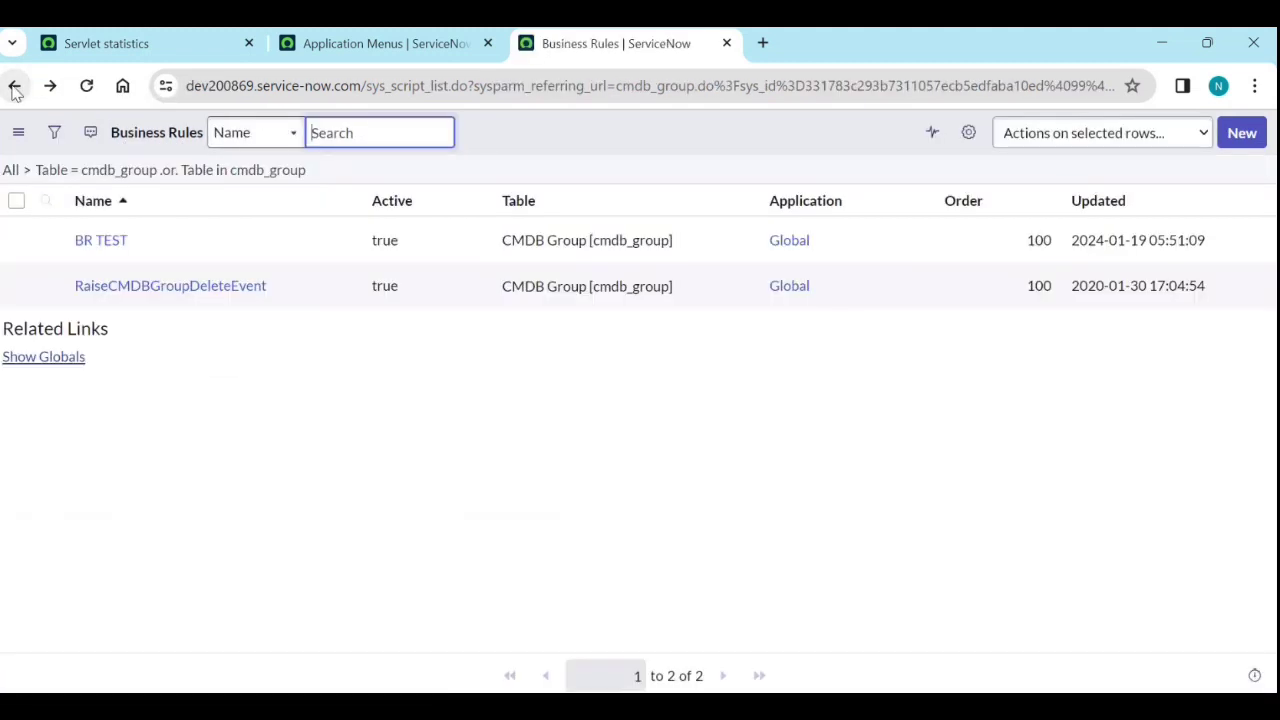
{"action": "left_click", "coordinate": [15, 87]}
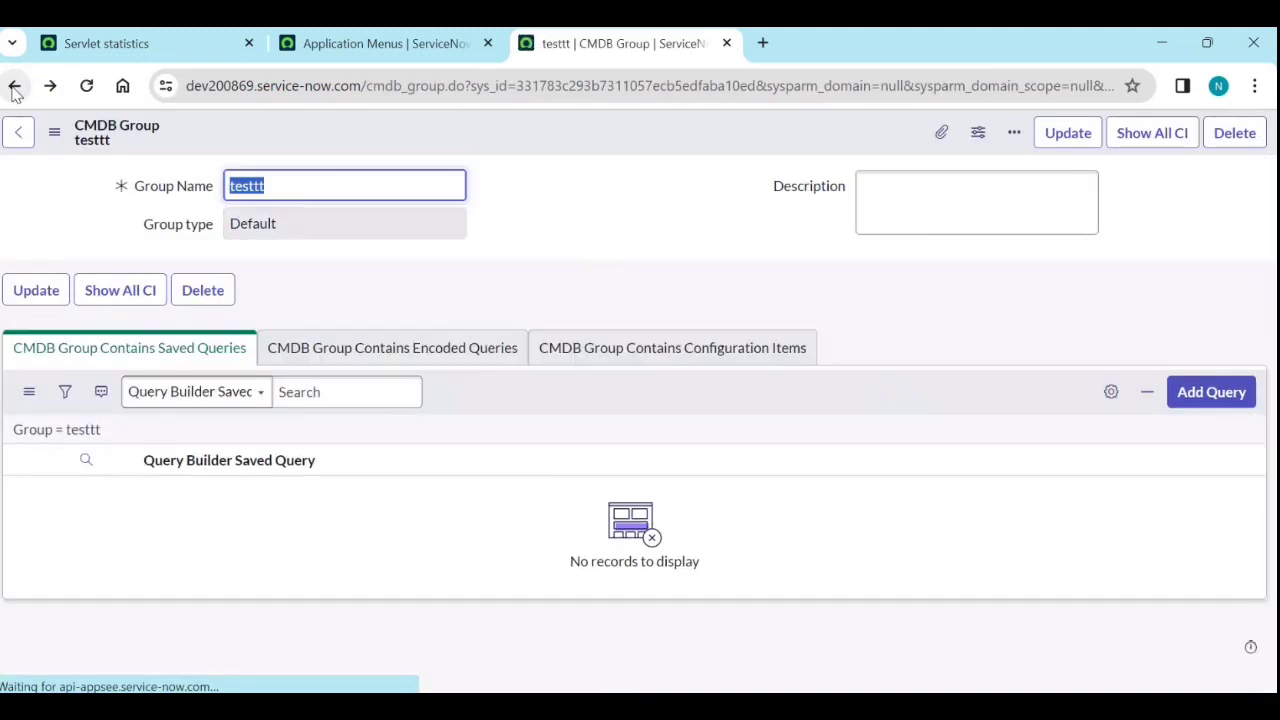
{"action": "left_click", "coordinate": [15, 87]}
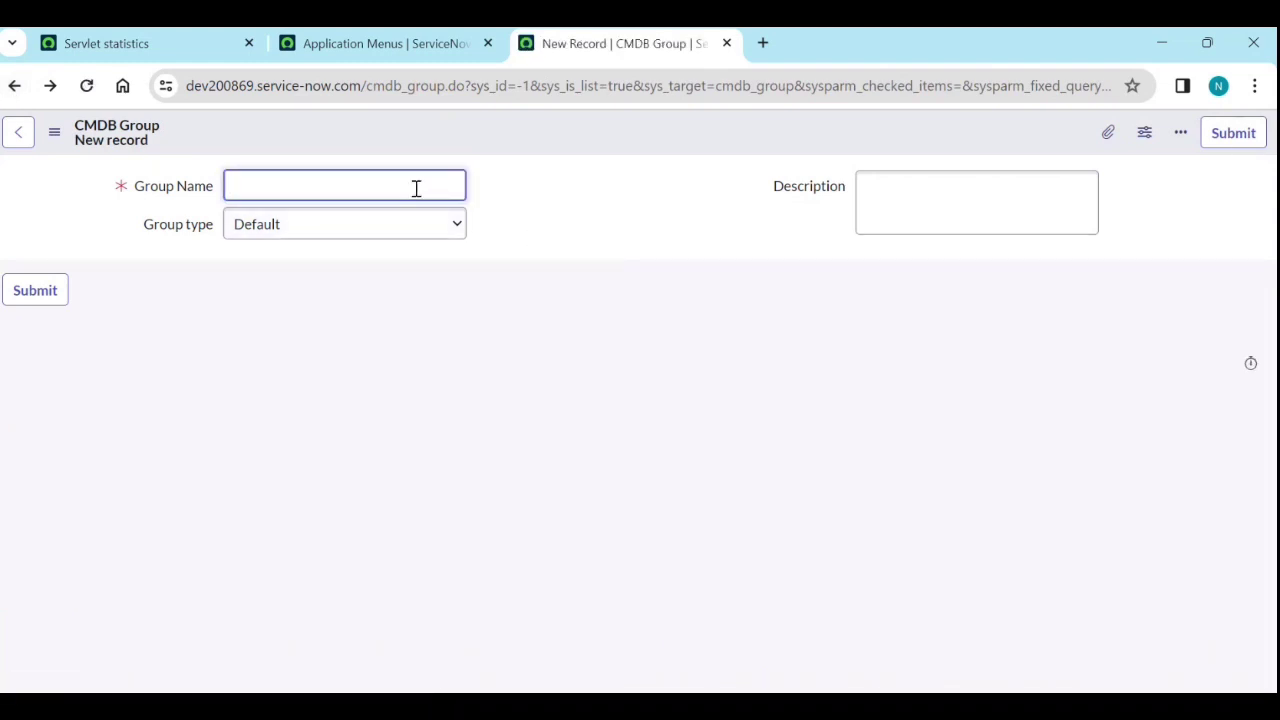
Save a new CMDB group with Group Name 'gdsfghdfhdf'.
{"action": "type", "text": "gdsfghdfhdf"}
{"action": "left_click", "coordinate": [616, 238]}
{"action": "right_click", "coordinate": [860, 130]}
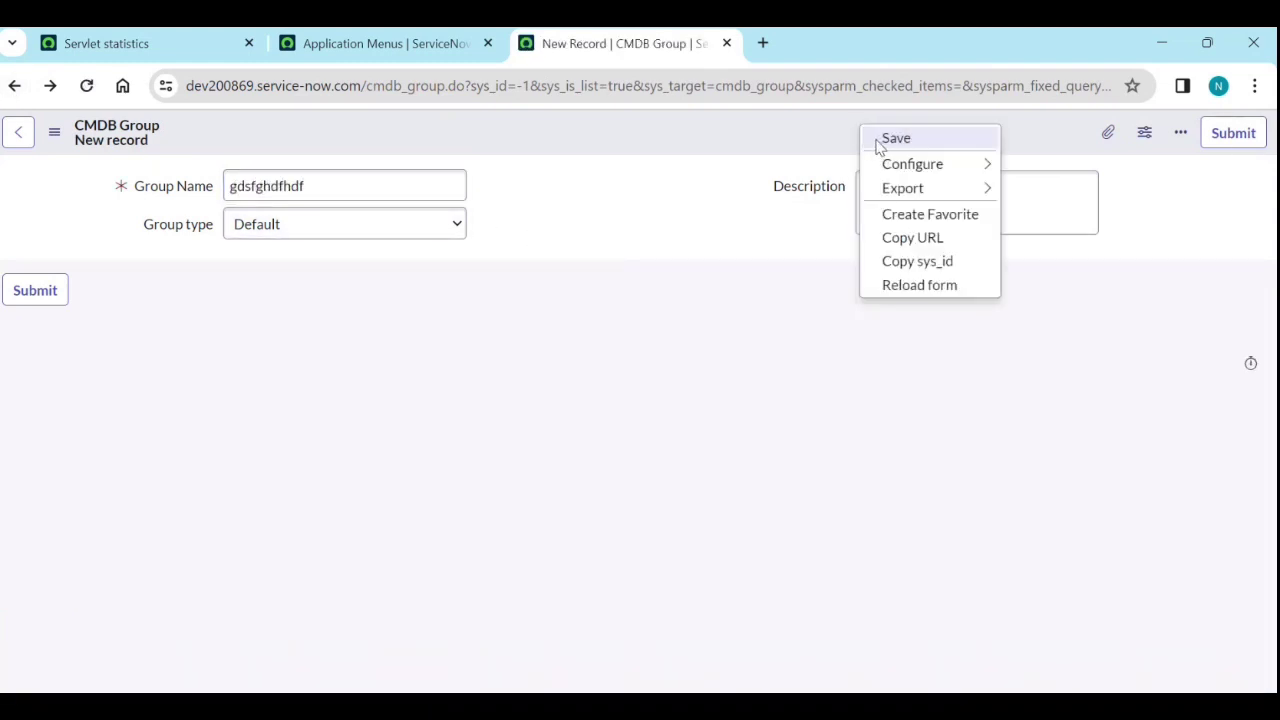
{"action": "left_click", "coordinate": [878, 140]}
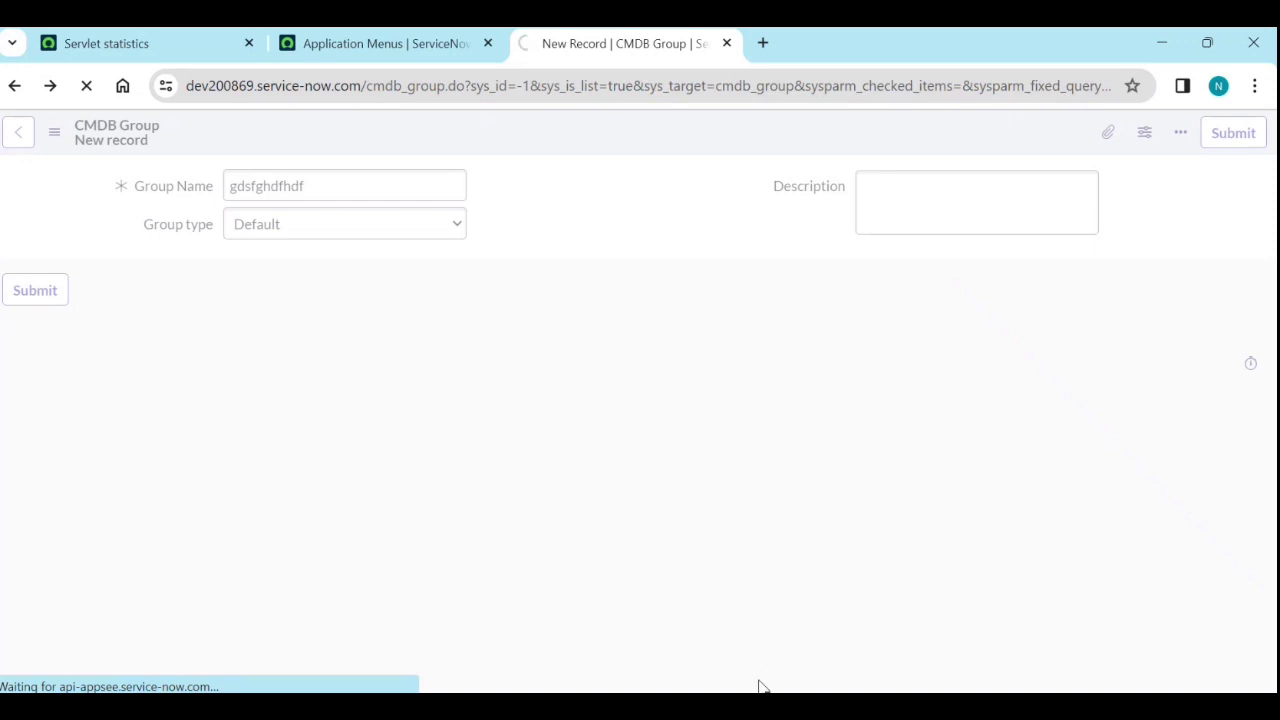
Maximize the private browser window, log back in, and start entering stats.do.
{"action": "mouse_move", "coordinate": [730, 707]}
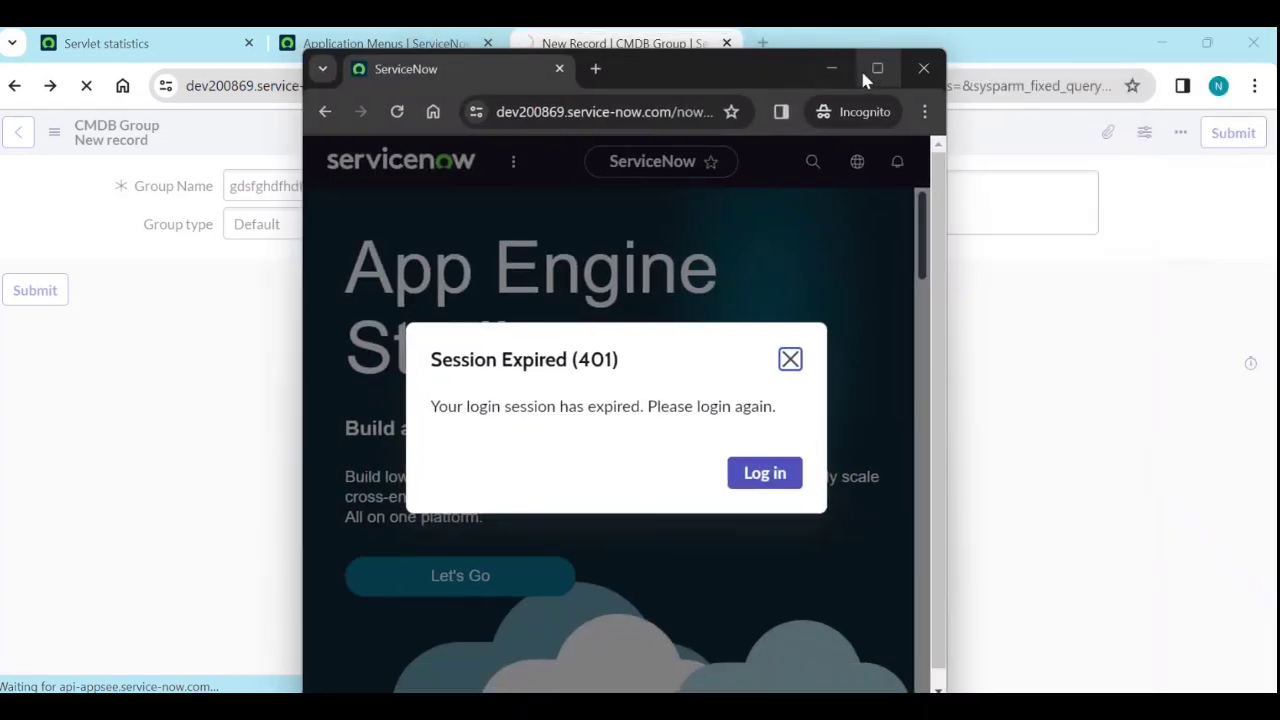
{"action": "left_click", "coordinate": [864, 72]}
{"action": "left_click", "coordinate": [772, 452]}
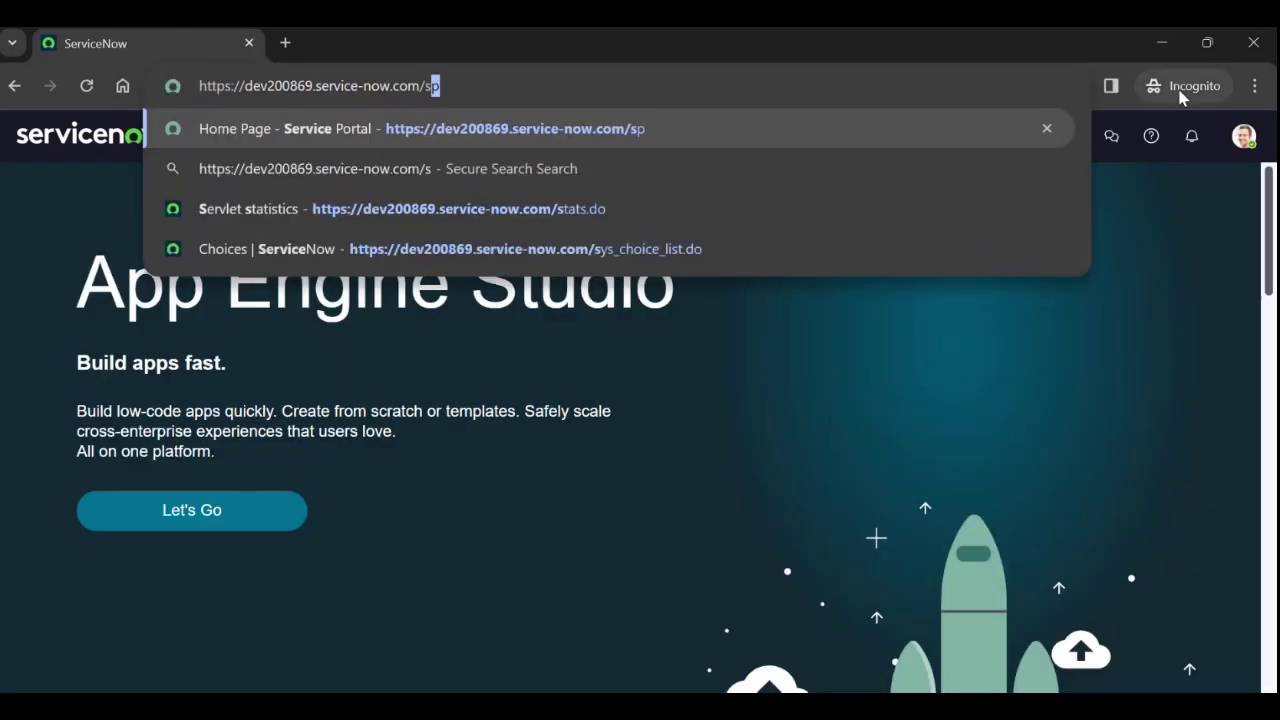
{"action": "type", "text": "s.do"}
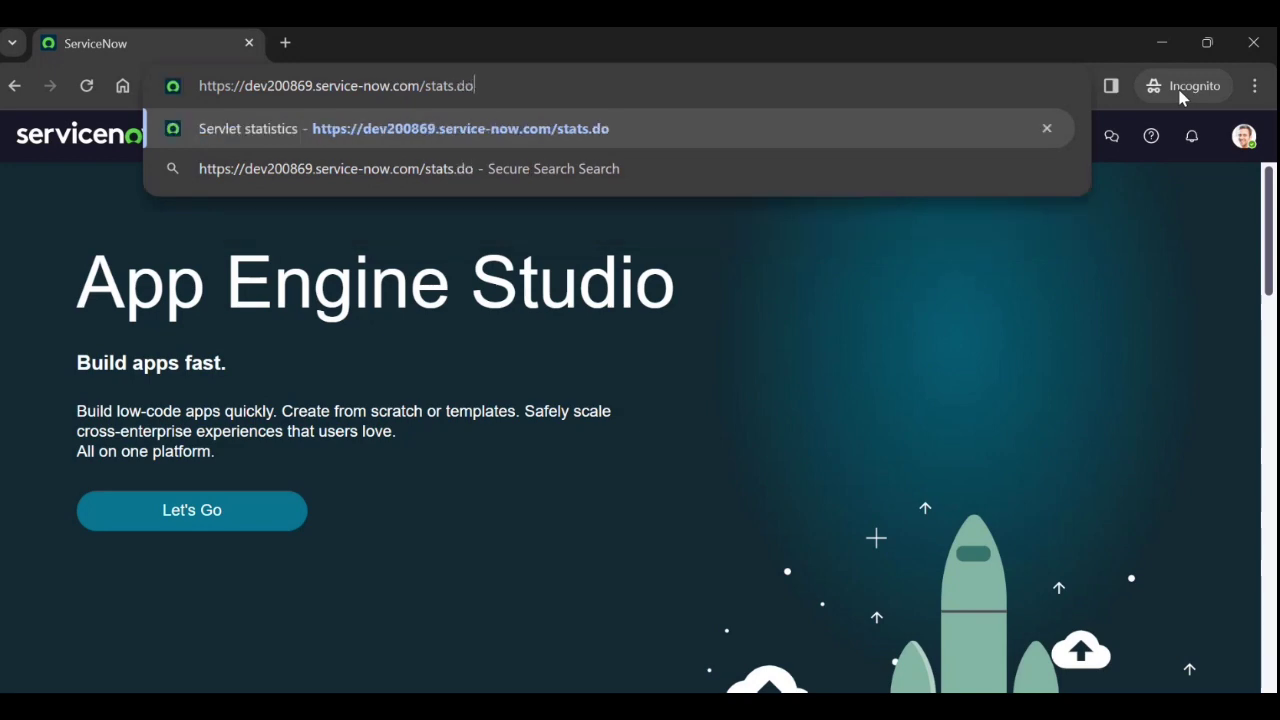
Load stats.do and open Default-thread-3's details from the Semaphore Sets section.
{"action": "key", "text": "Return"}
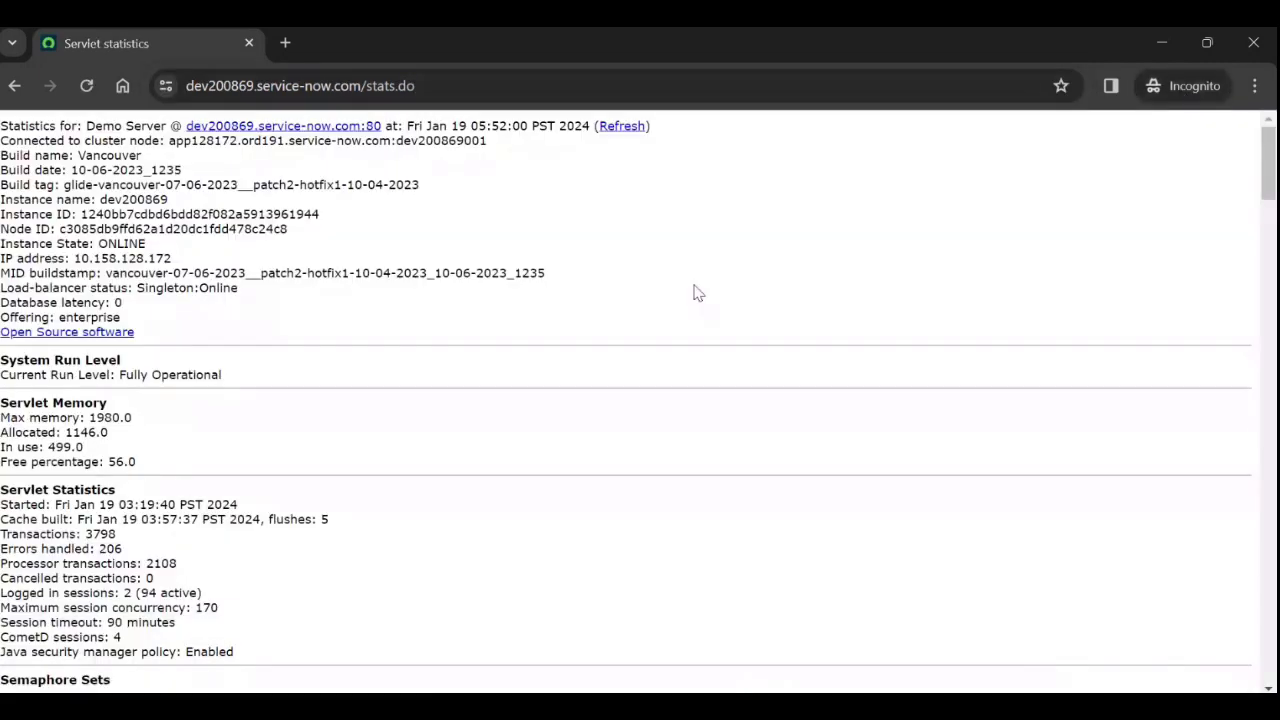
{"action": "scroll", "coordinate": [469, 342], "scroll_direction": "down", "scroll_amount": 1}
{"action": "scroll", "coordinate": [469, 342], "scroll_direction": "down", "scroll_amount": 2}
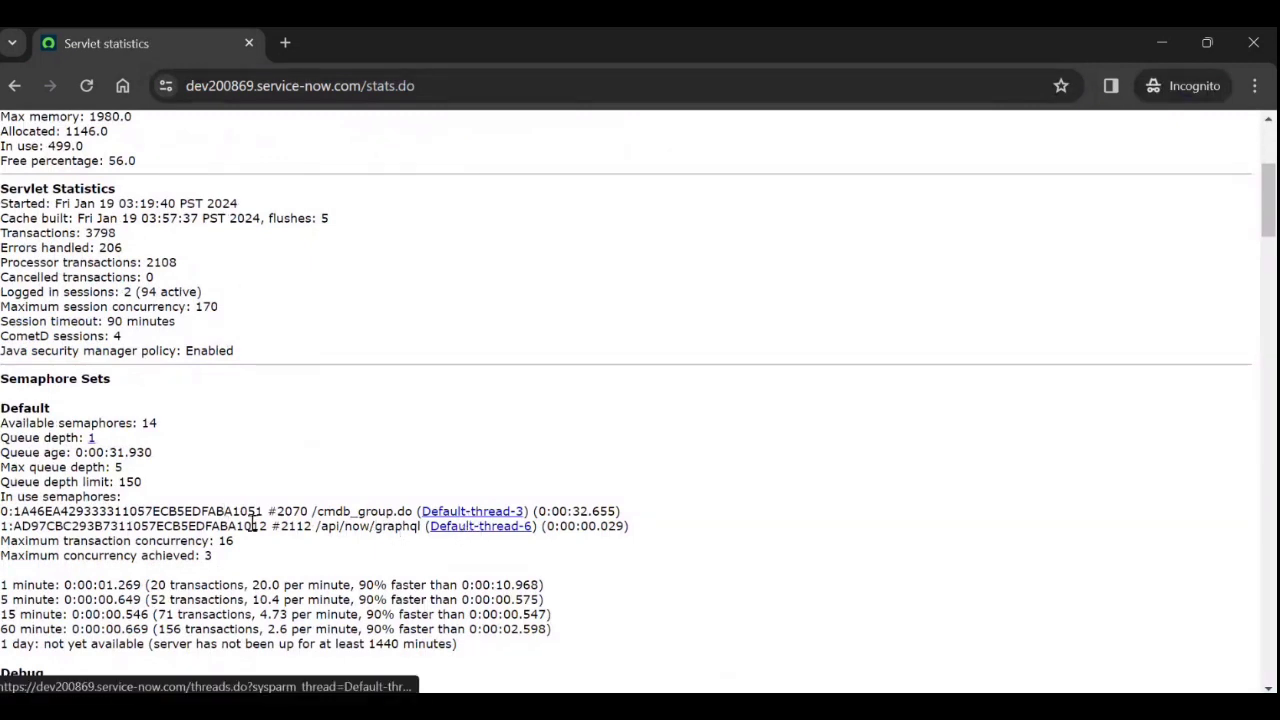
{"action": "left_click", "coordinate": [450, 515]}
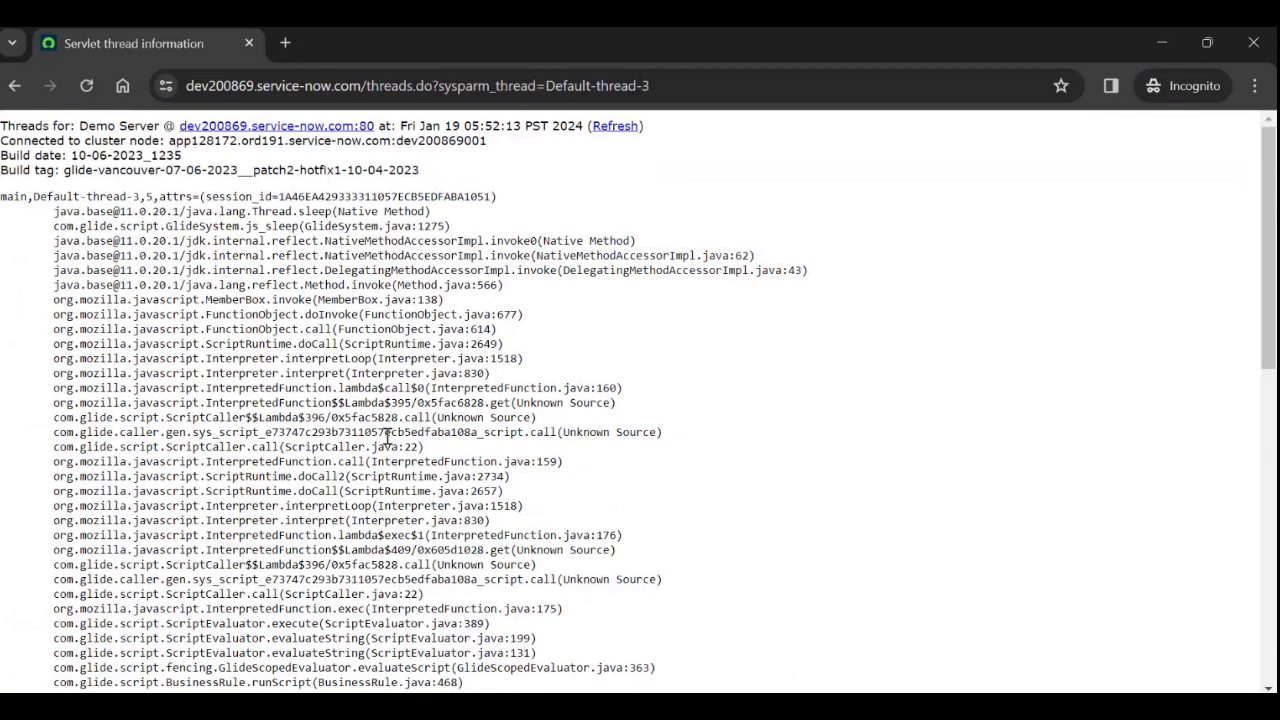
Highlight the sys_script id in the Default-thread-3 stack trace and duplicate that thread page into a second tab.
{"action": "left_click_drag", "start_coordinate": [193, 432], "coordinate": [240, 432]}
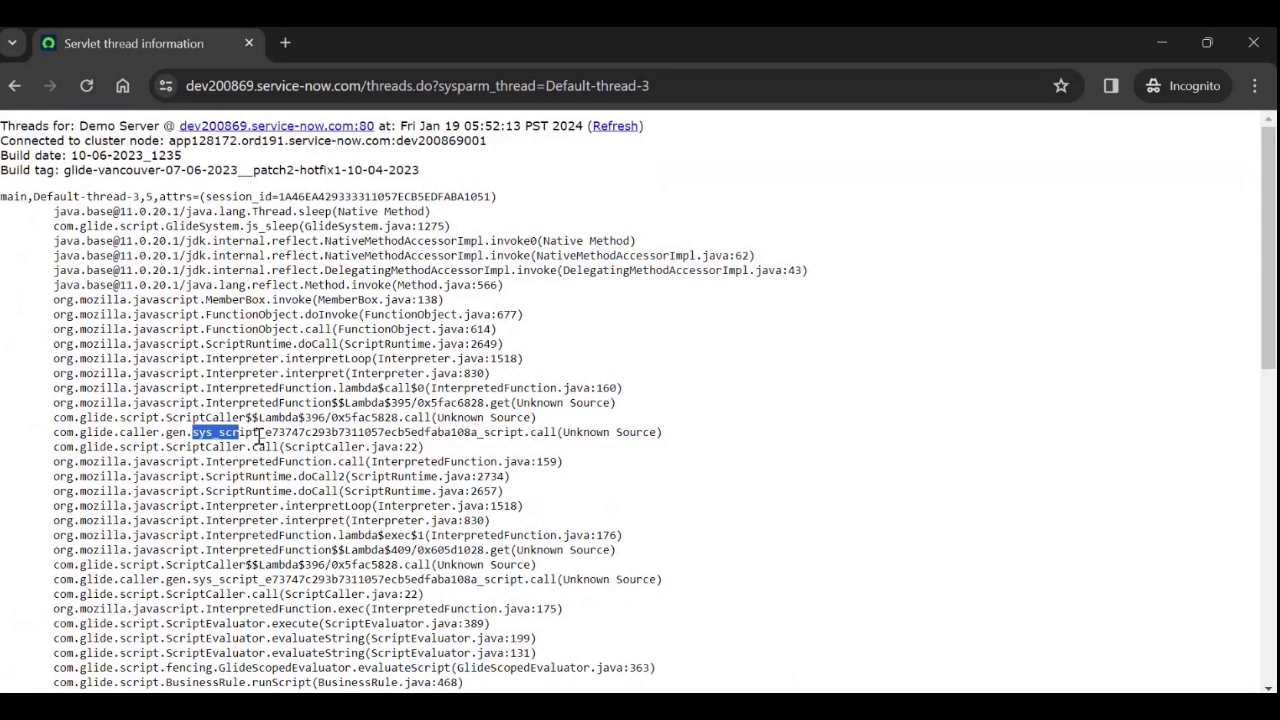
{"action": "left_click_drag", "start_coordinate": [259, 437], "coordinate": [201, 425]}
{"action": "left_click", "coordinate": [285, 43]}
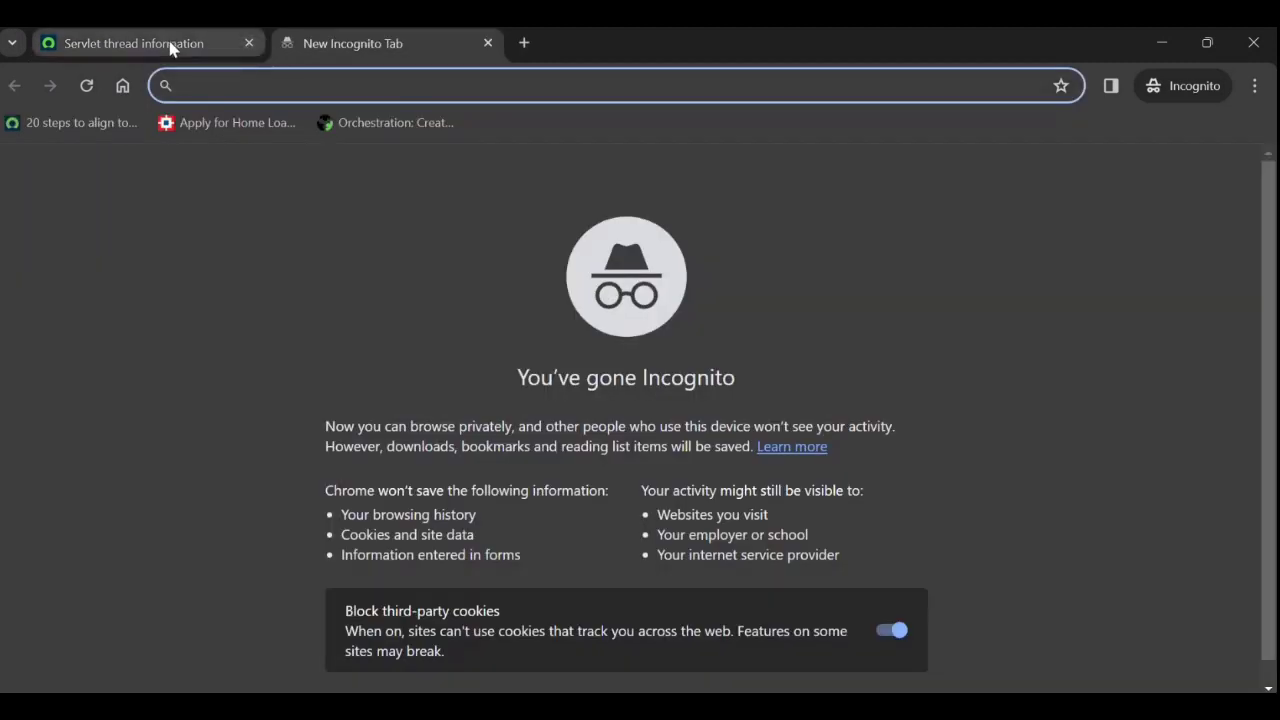
{"action": "right_click", "coordinate": [170, 47]}
{"action": "left_click", "coordinate": [205, 220]}
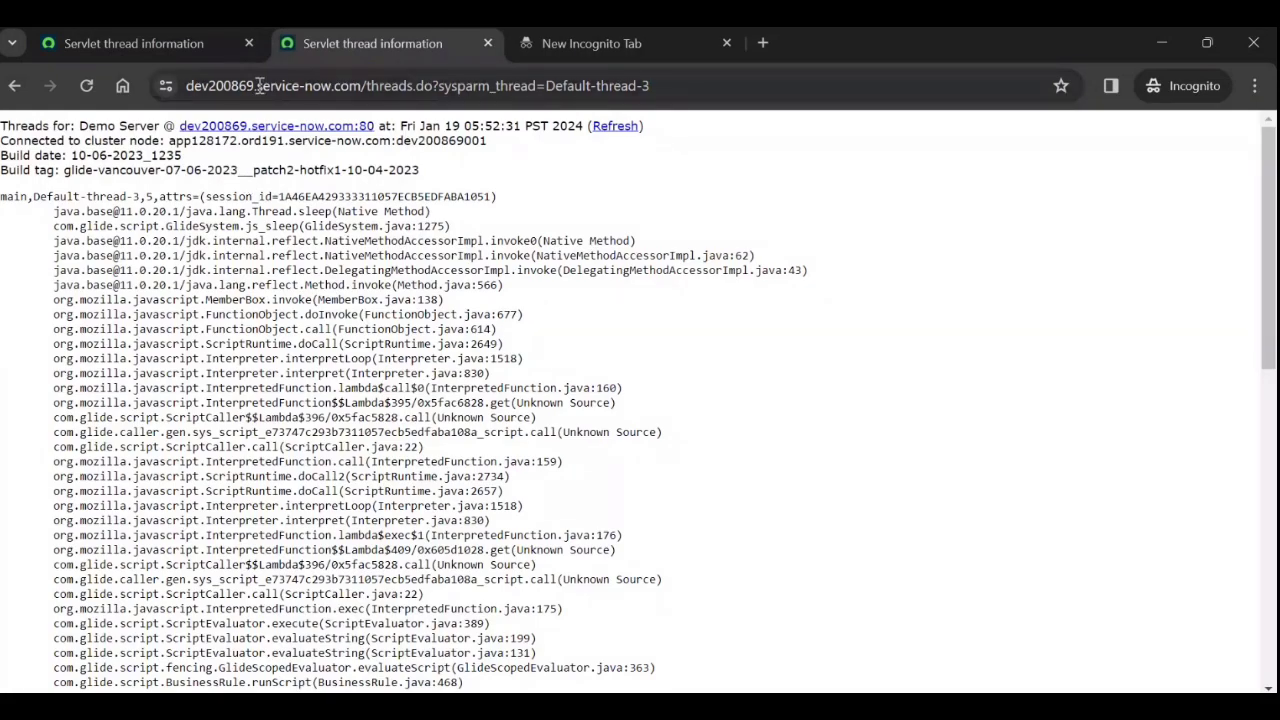
{"action": "middle_click", "coordinate": [609, 48]}
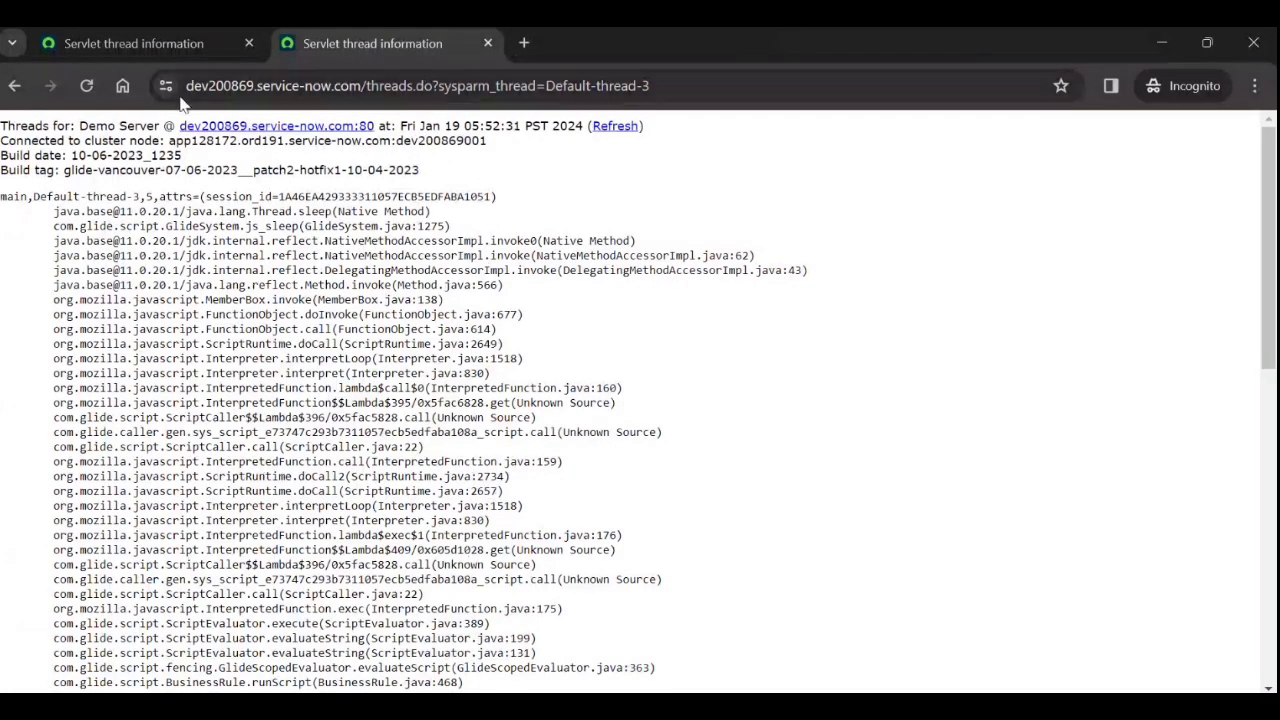
Load the instance home page and open the Business Rules list by filtering for sys_script.
{"action": "left_click_drag", "start_coordinate": [371, 83], "coordinate": [788, 100]}
{"action": "key", "text": "BackSpace"}
{"action": "key", "text": "Return"}
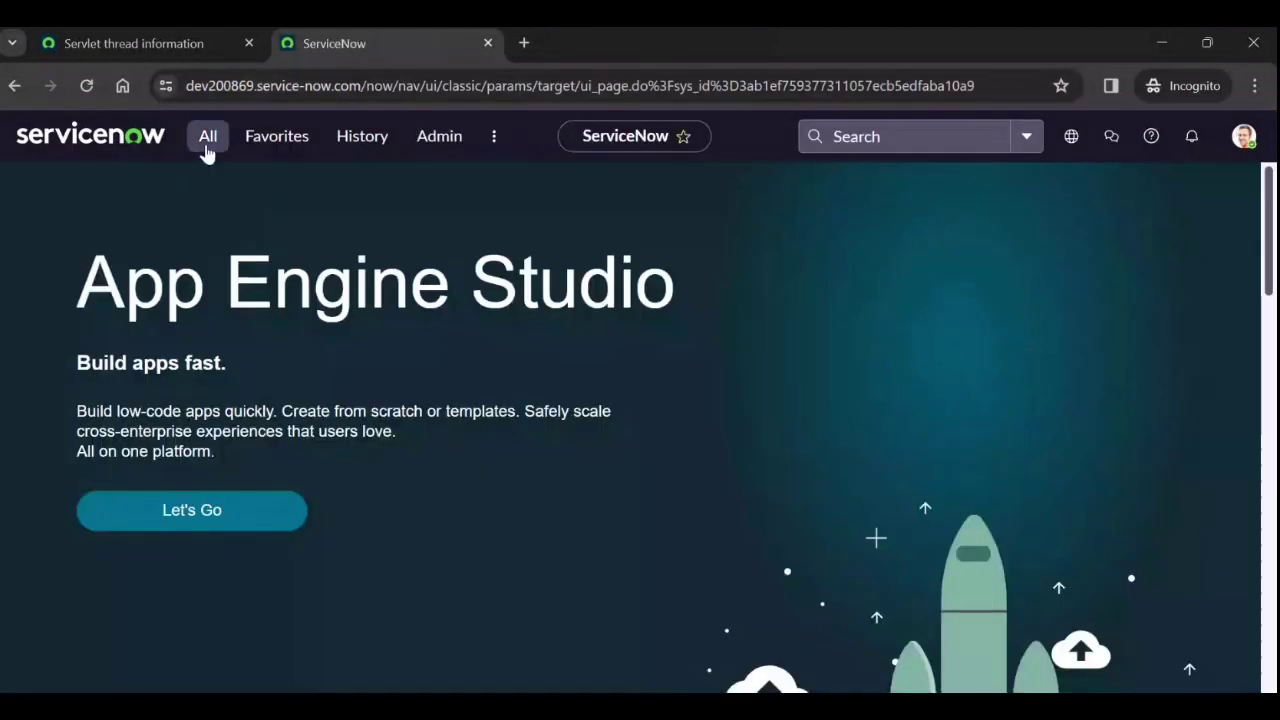
{"action": "left_click", "coordinate": [207, 140]}
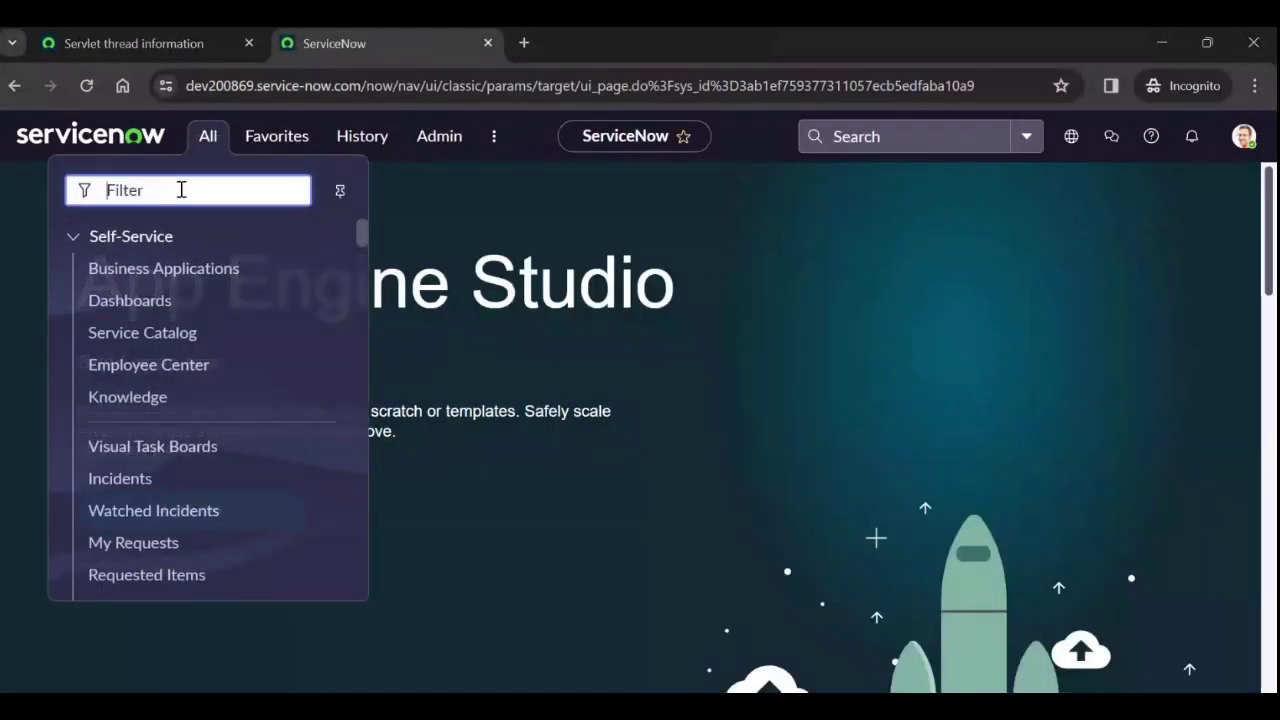
{"action": "type", "text": "sys_script"}
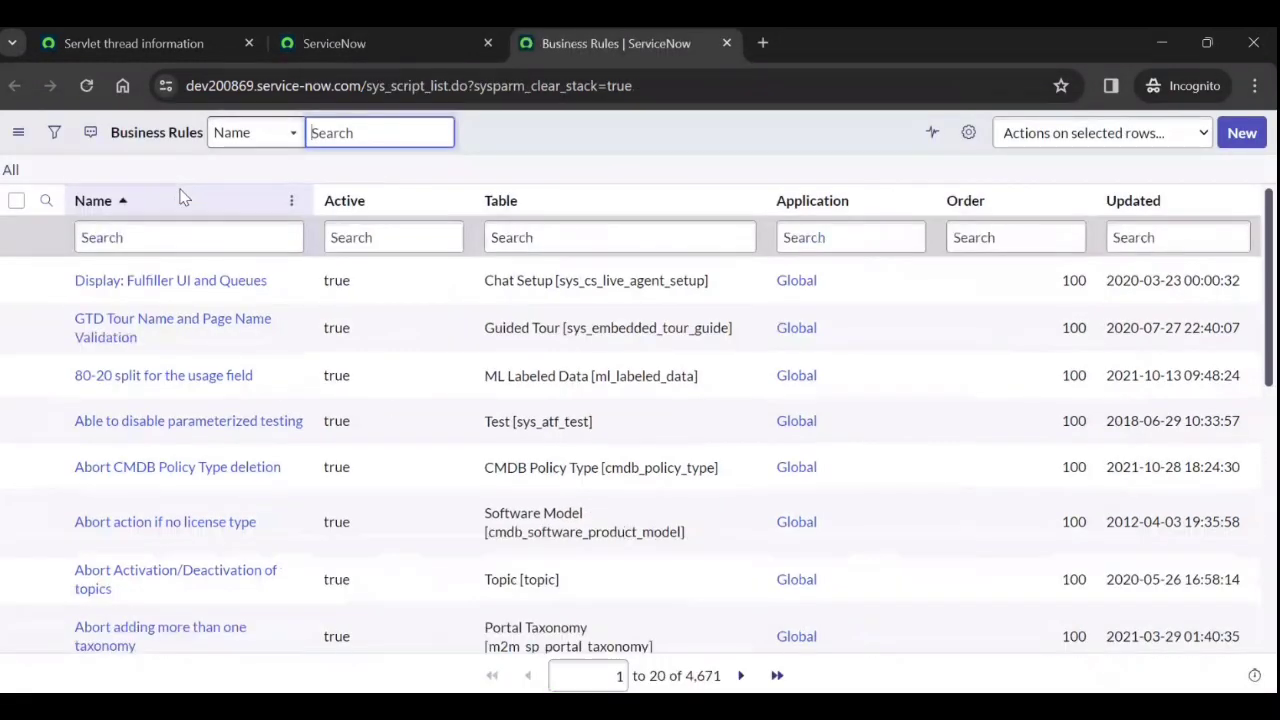
{"action": "key", "text": "XF86MonBrightnessUp"}
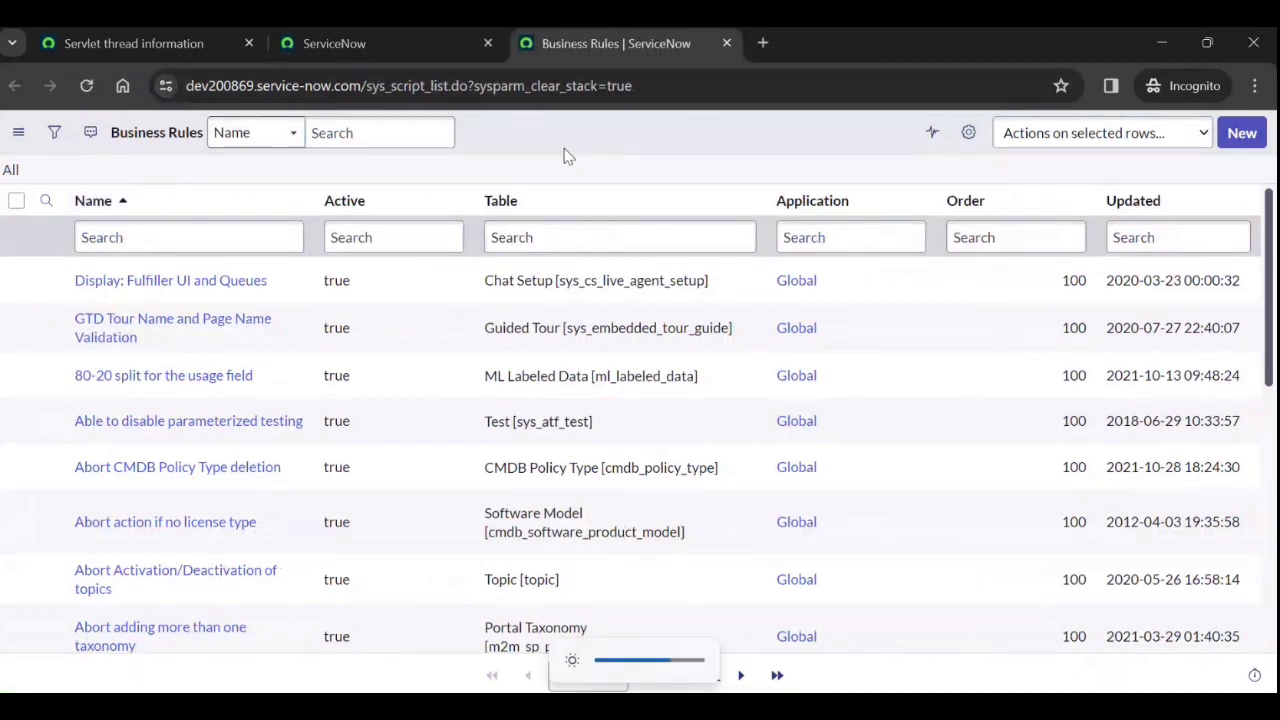
{"action": "left_click", "coordinate": [173, 240]}
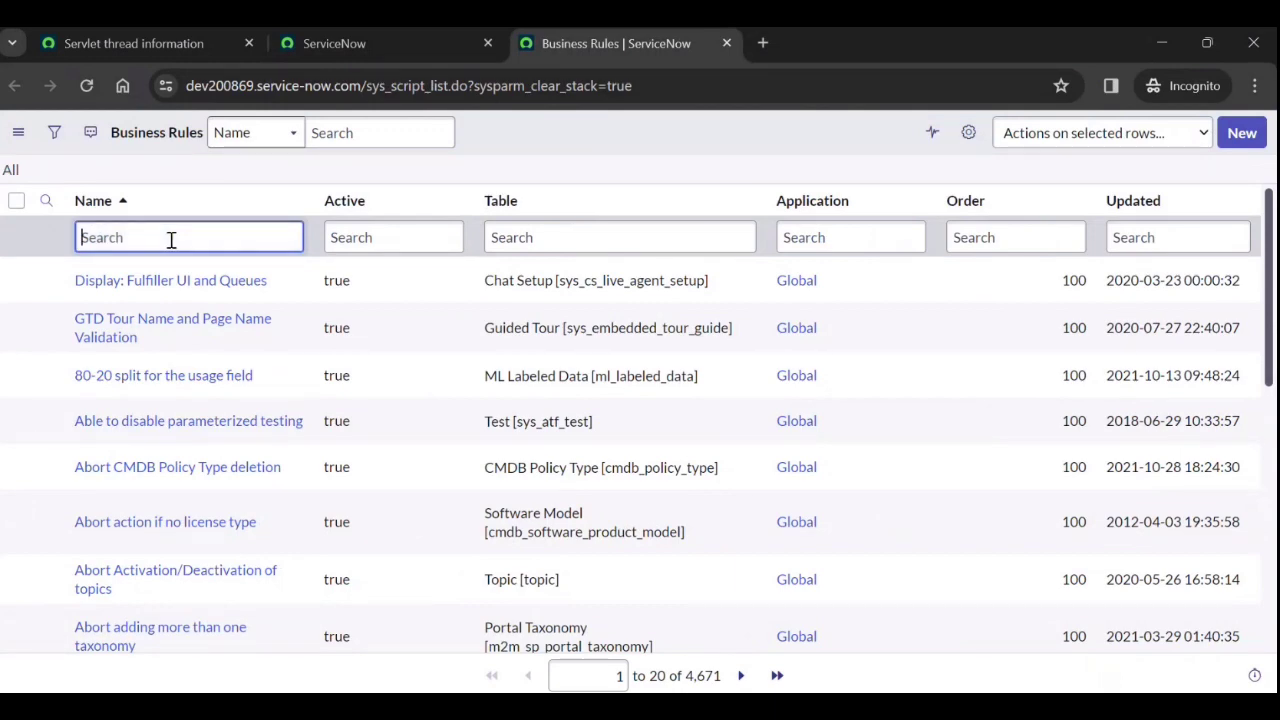
Select the sys_script sys_id hash in the Default-thread-3 stack trace.
{"action": "left_click", "coordinate": [345, 47]}
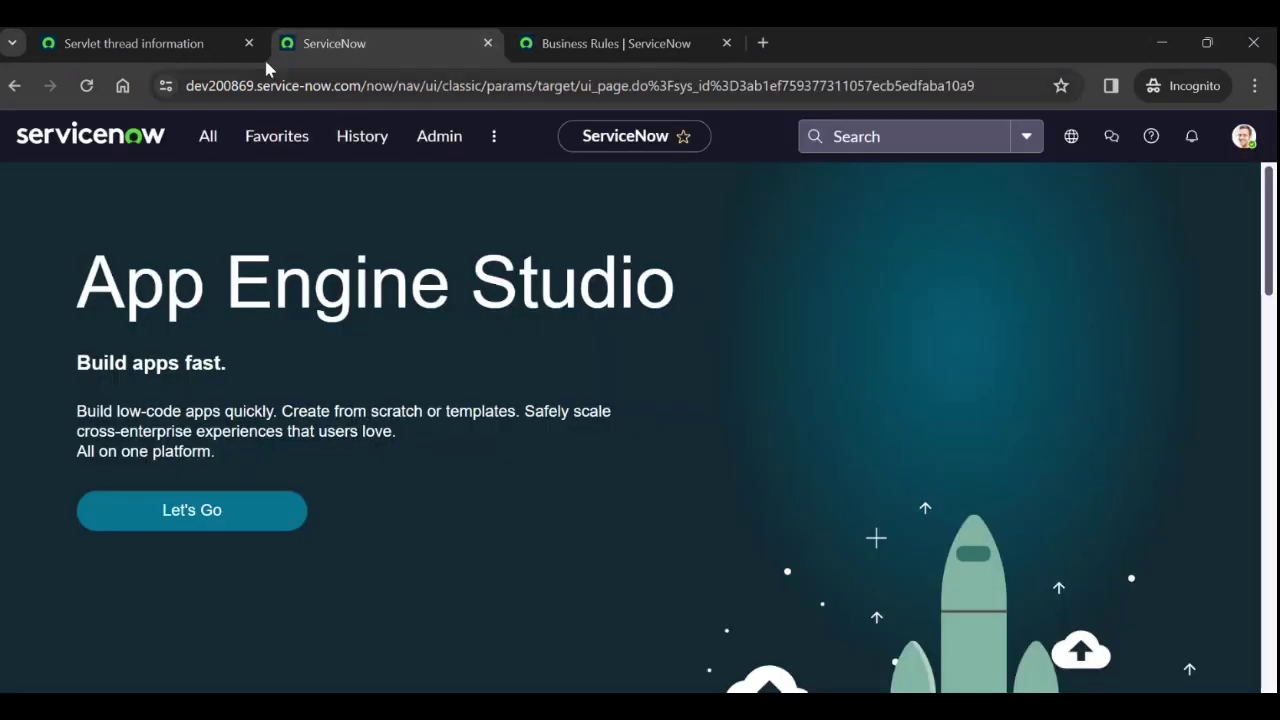
{"action": "left_click", "coordinate": [163, 47]}
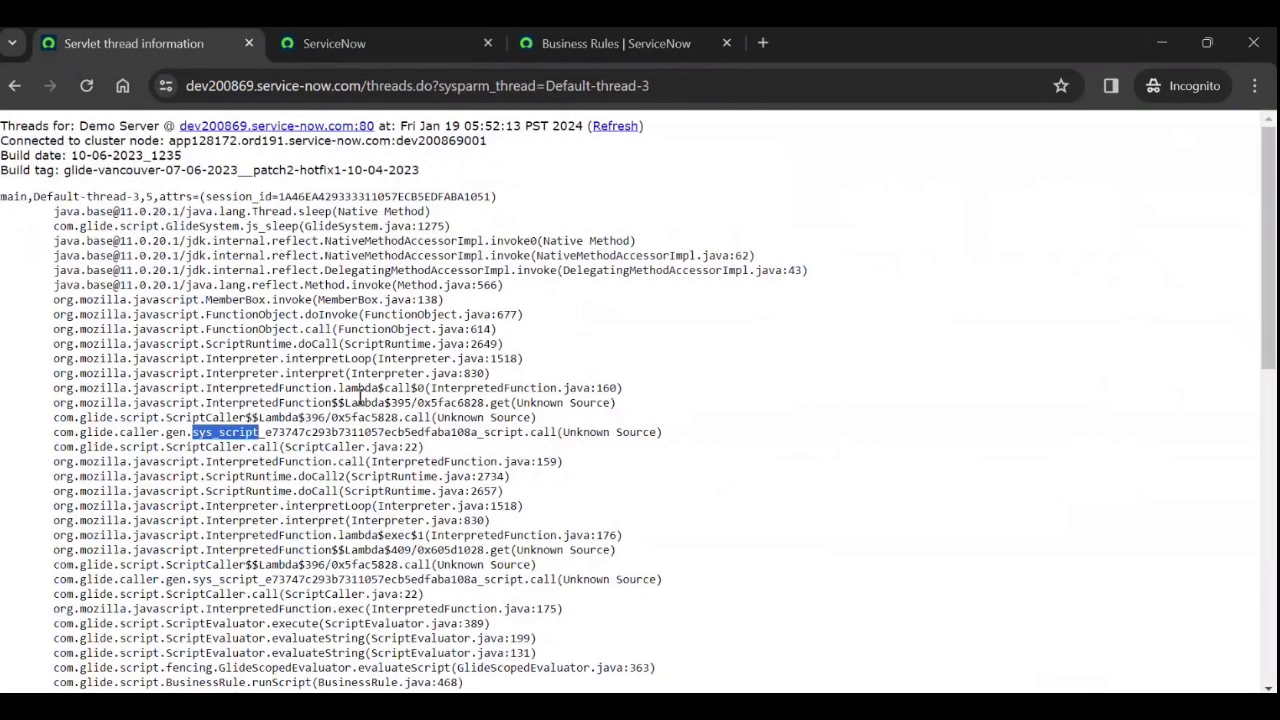
{"action": "left_click", "coordinate": [268, 432]}
{"action": "left_click_drag", "start_coordinate": [266, 432], "coordinate": [481, 432]}
{"action": "key", "text": "ctrl+c"}
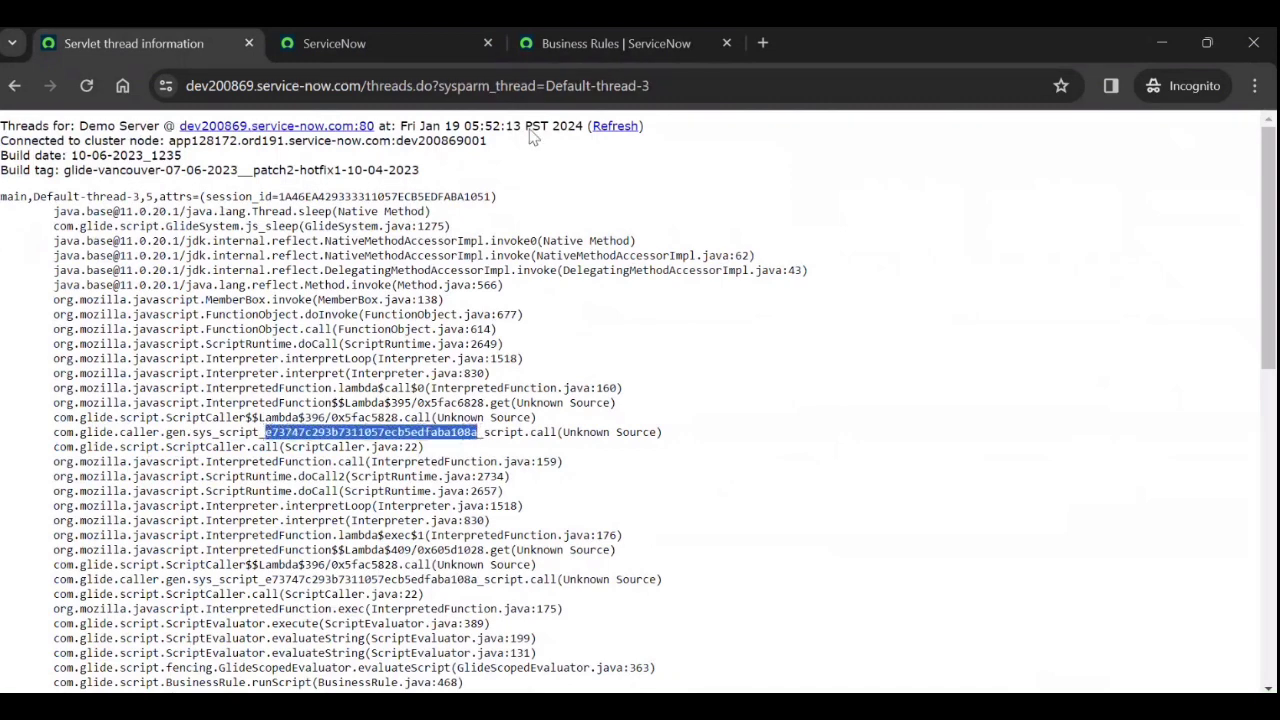
Filter Business Rules on Sys ID starts with the pasted sys_id and run it.
{"action": "left_click", "coordinate": [615, 43]}
{"action": "left_click", "coordinate": [52, 134]}
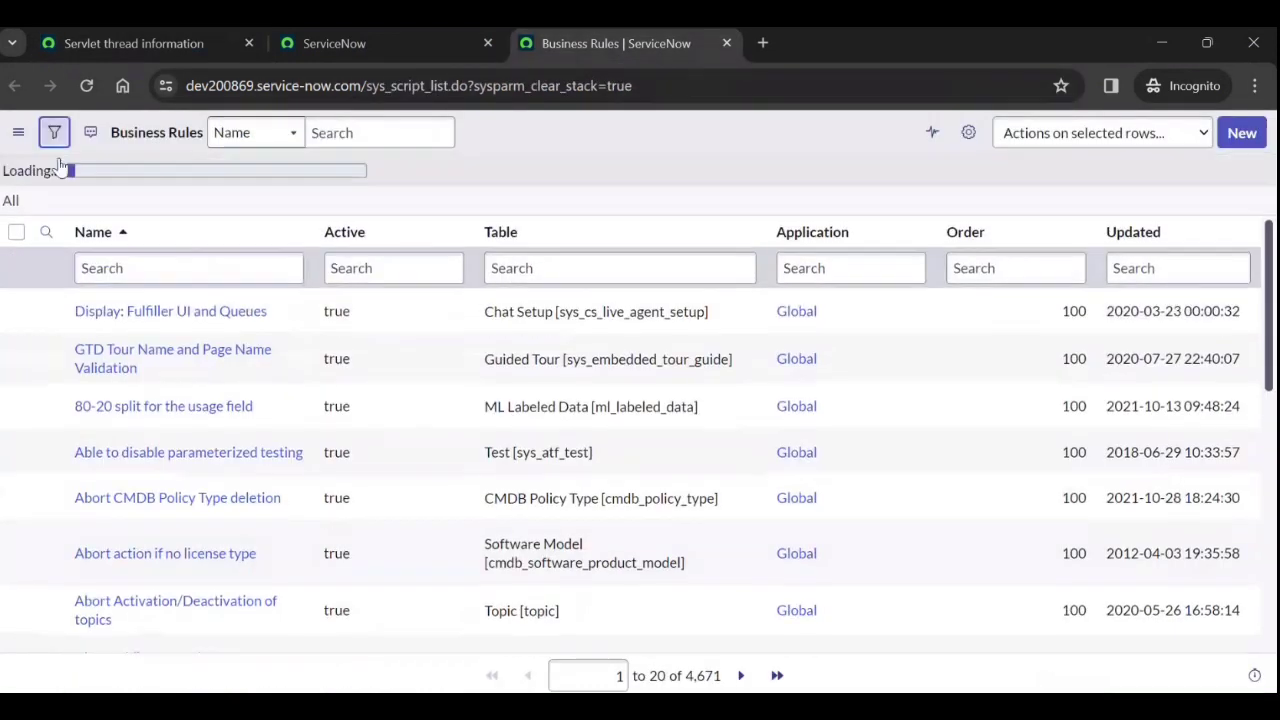
{"action": "left_click", "coordinate": [108, 220]}
{"action": "type", "text": "sys"}
{"action": "left_click", "coordinate": [85, 300]}
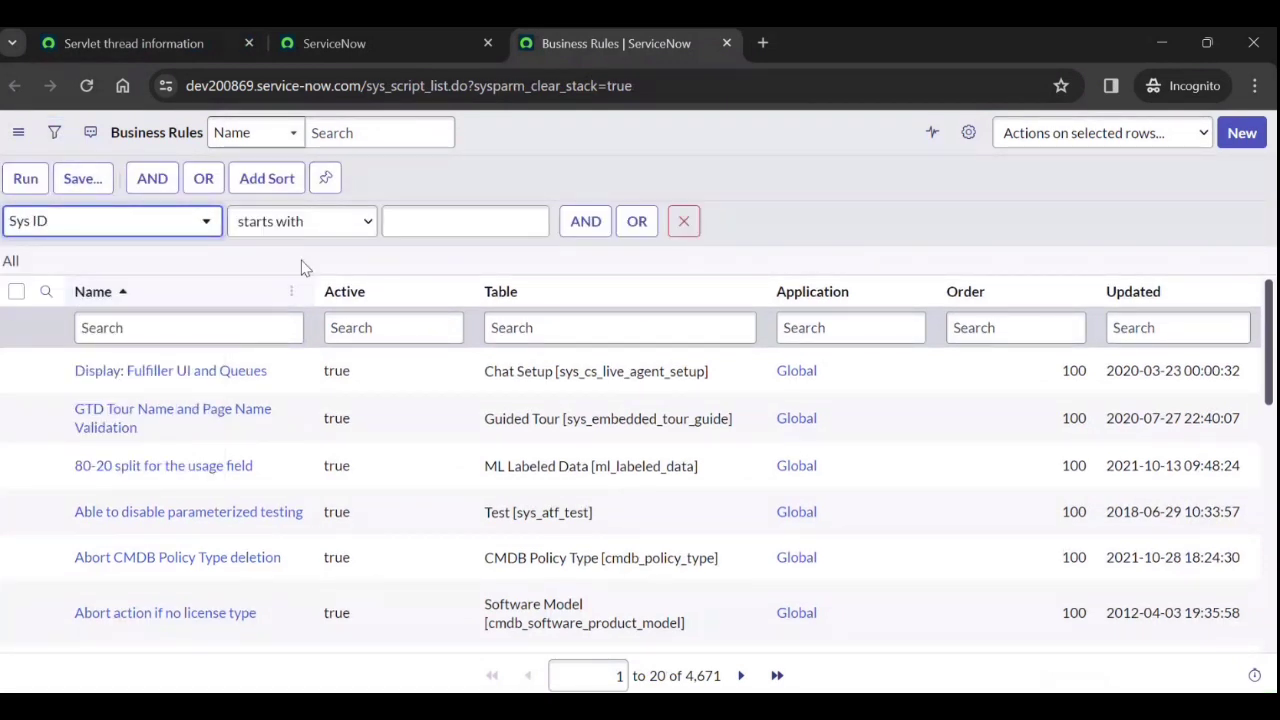
{"action": "left_click", "coordinate": [312, 221]}
{"action": "left_click", "coordinate": [322, 220]}
{"action": "left_click", "coordinate": [425, 223]}
{"action": "key", "text": "ctrl+v"}
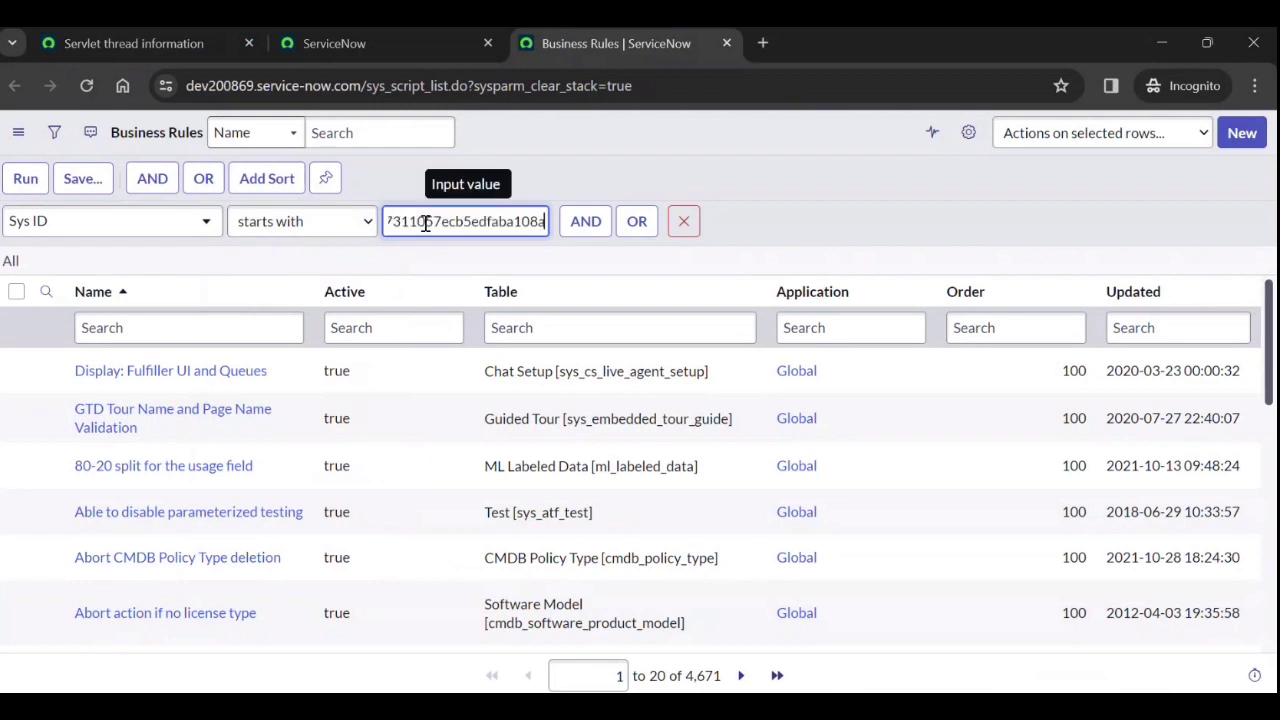
{"action": "left_click", "coordinate": [25, 178]}
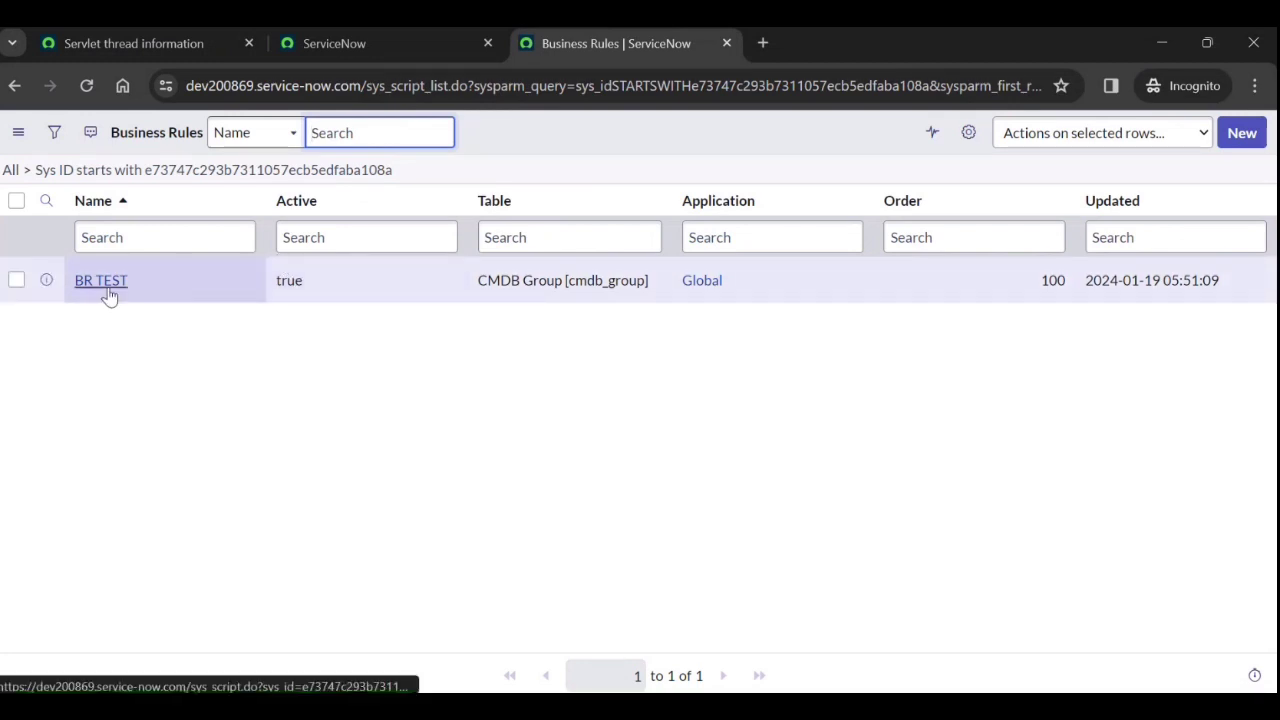
Set the BR TEST rule's Active field to false inline and save it.
{"action": "left_click", "coordinate": [313, 295]}
{"action": "double_click", "coordinate": [313, 295]}
{"action": "left_click", "coordinate": [314, 290]}
{"action": "left_click", "coordinate": [323, 320]}
{"action": "left_click", "coordinate": [363, 280]}
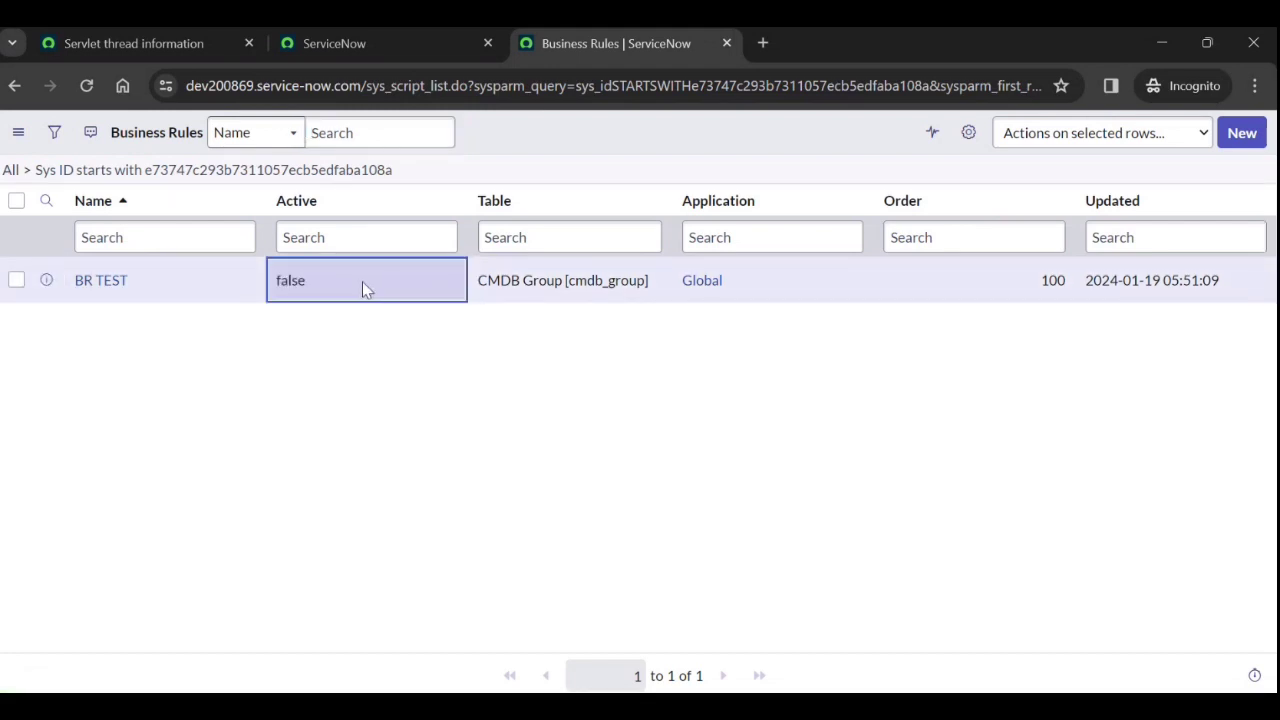
Minimize the browser and bring the other ServiceNow window back to the front.
{"action": "left_click", "coordinate": [1160, 50]}
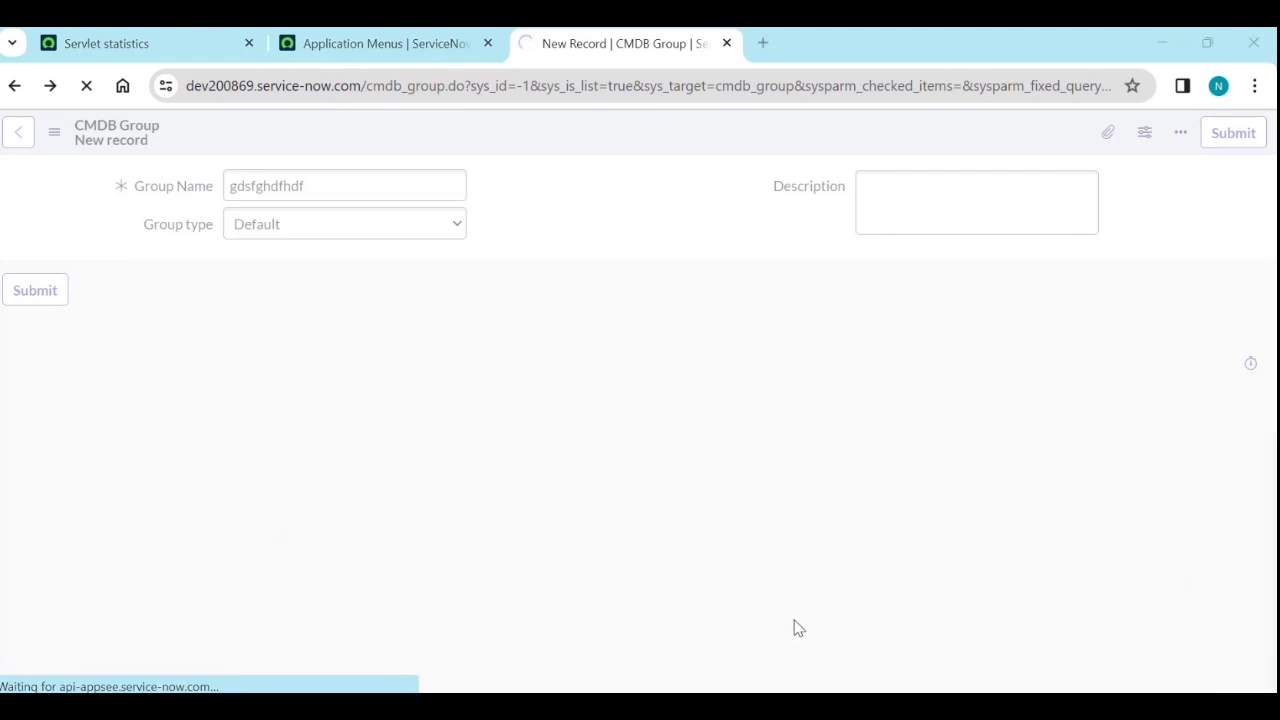
{"action": "mouse_move", "coordinate": [697, 680]}
{"action": "left_click", "coordinate": [634, 643]}
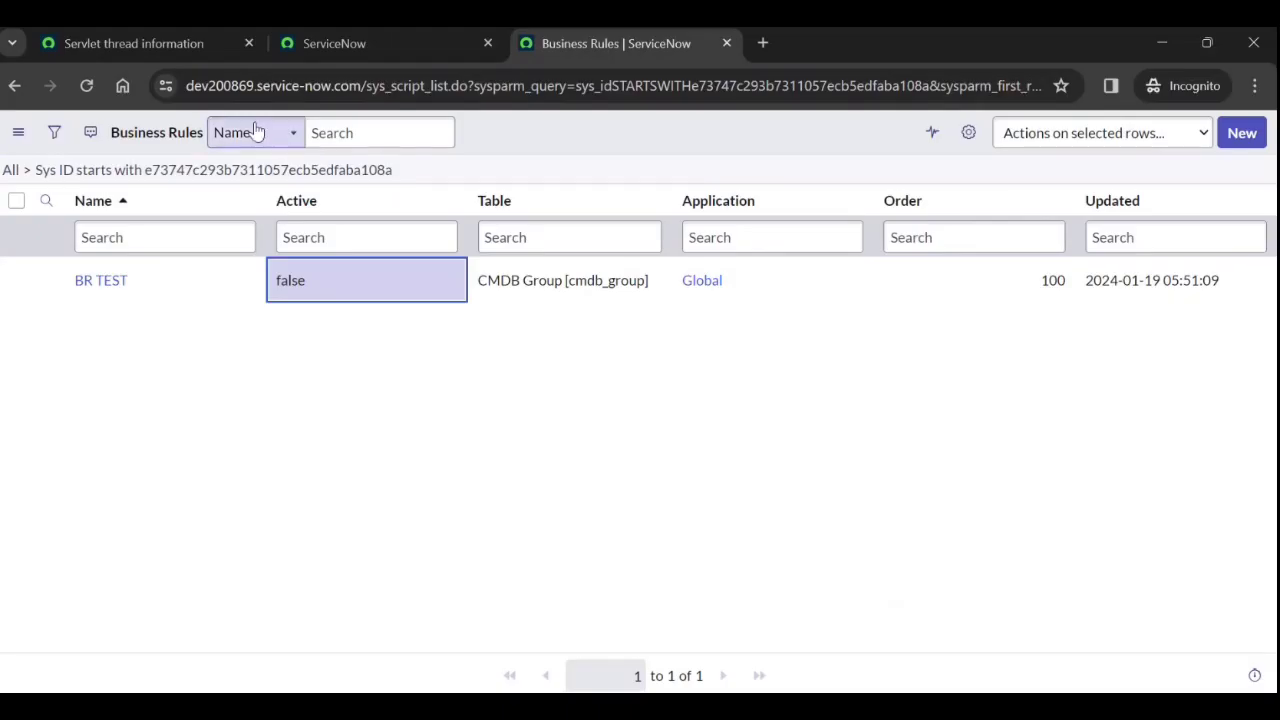
Open Active Transactions (All Nodes) by filtering the navigator for 'transact'.
{"action": "left_click", "coordinate": [150, 43]}
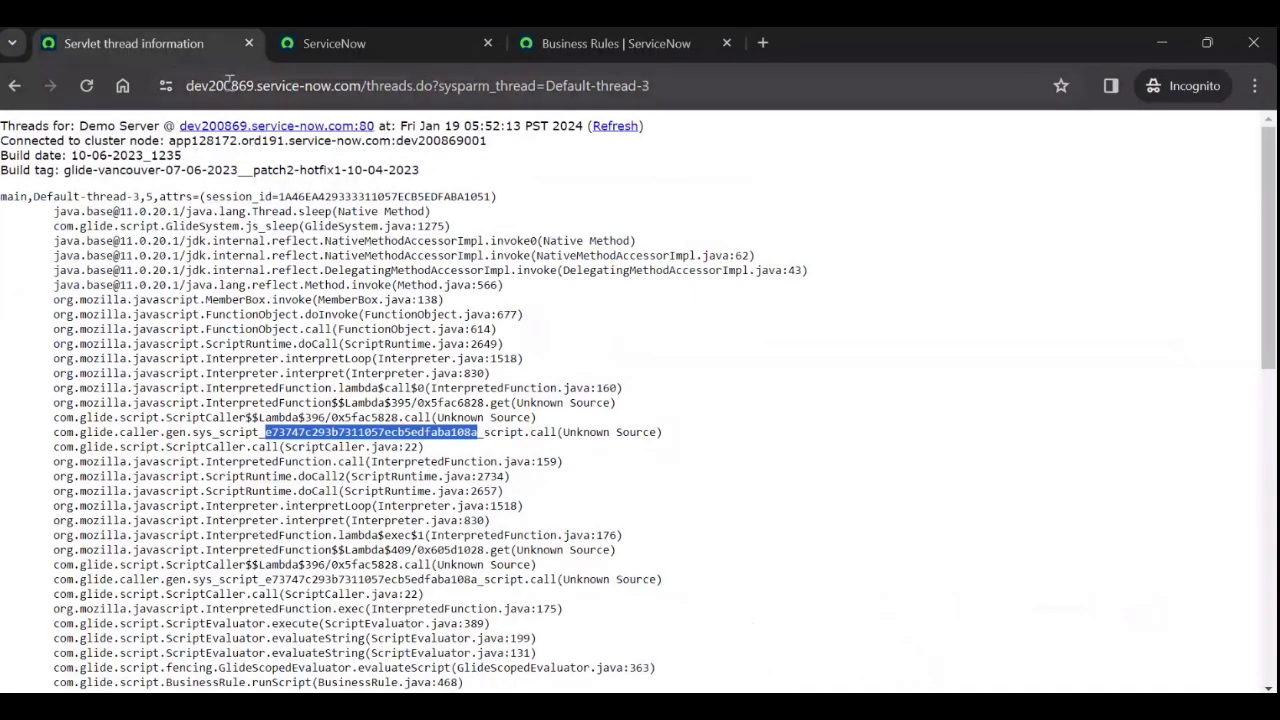
{"action": "key", "text": "ctrl+Tab"}
{"action": "type", "text": "transact"}
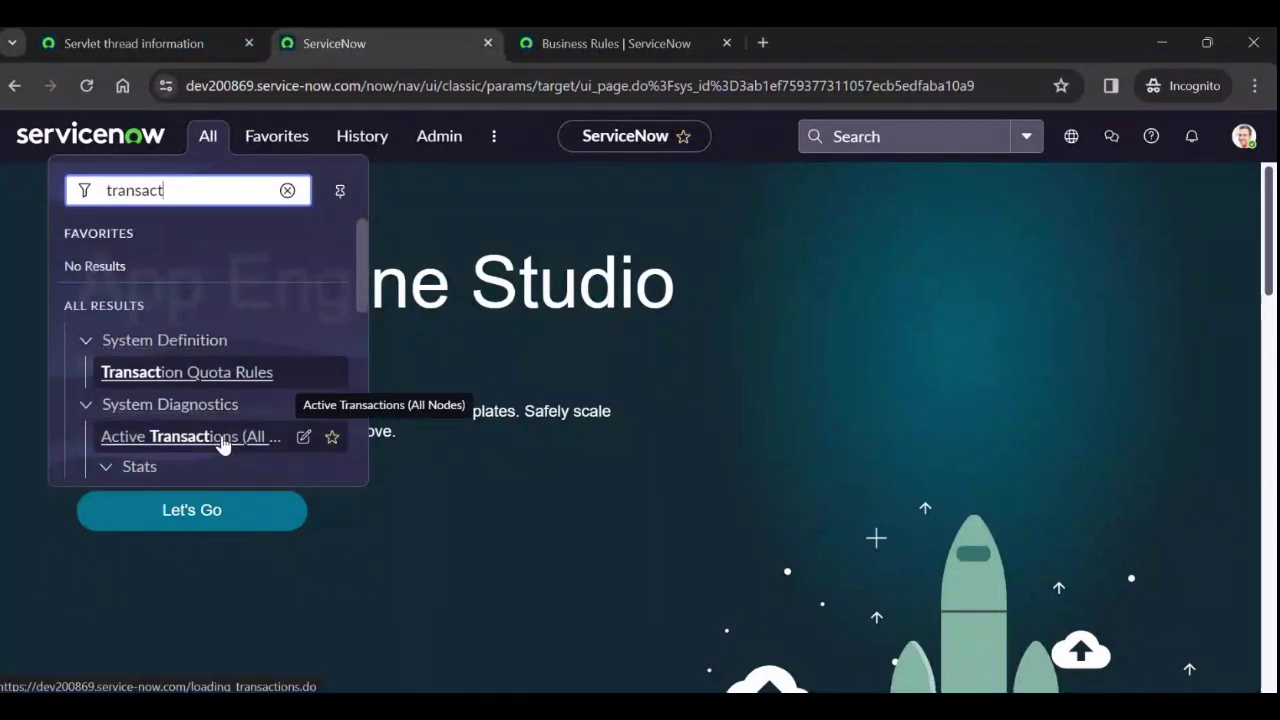
{"action": "left_click", "coordinate": [222, 444]}
{"action": "left_click", "coordinate": [572, 45]}
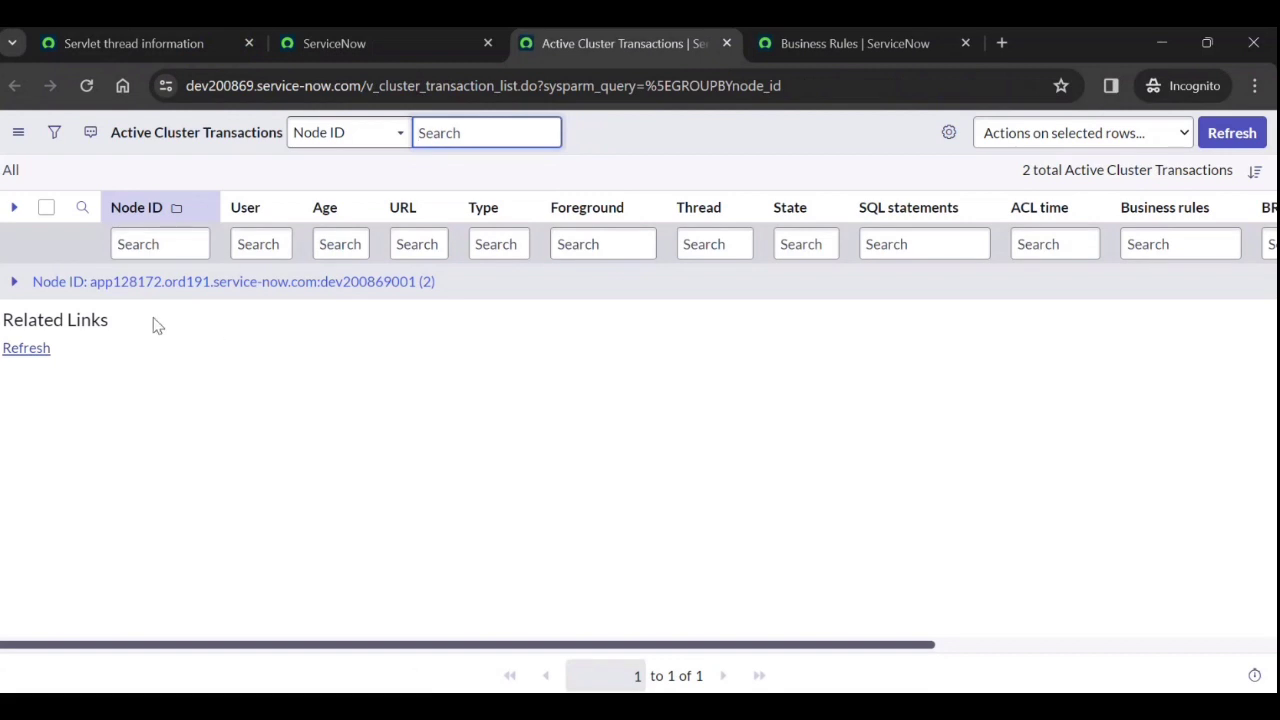
Kill the long-running /cmdb_group.do transaction on Default-thread-3 and refresh the list.
{"action": "left_click", "coordinate": [14, 281]}
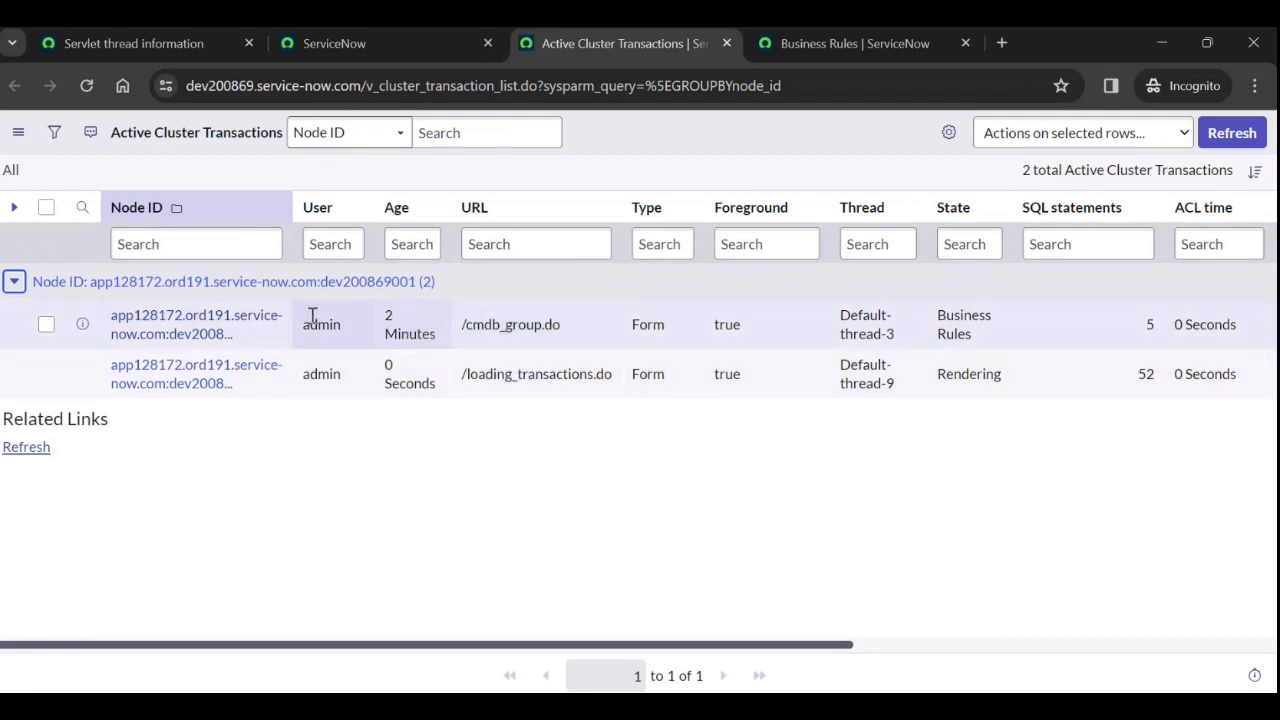
{"action": "left_click", "coordinate": [46, 325]}
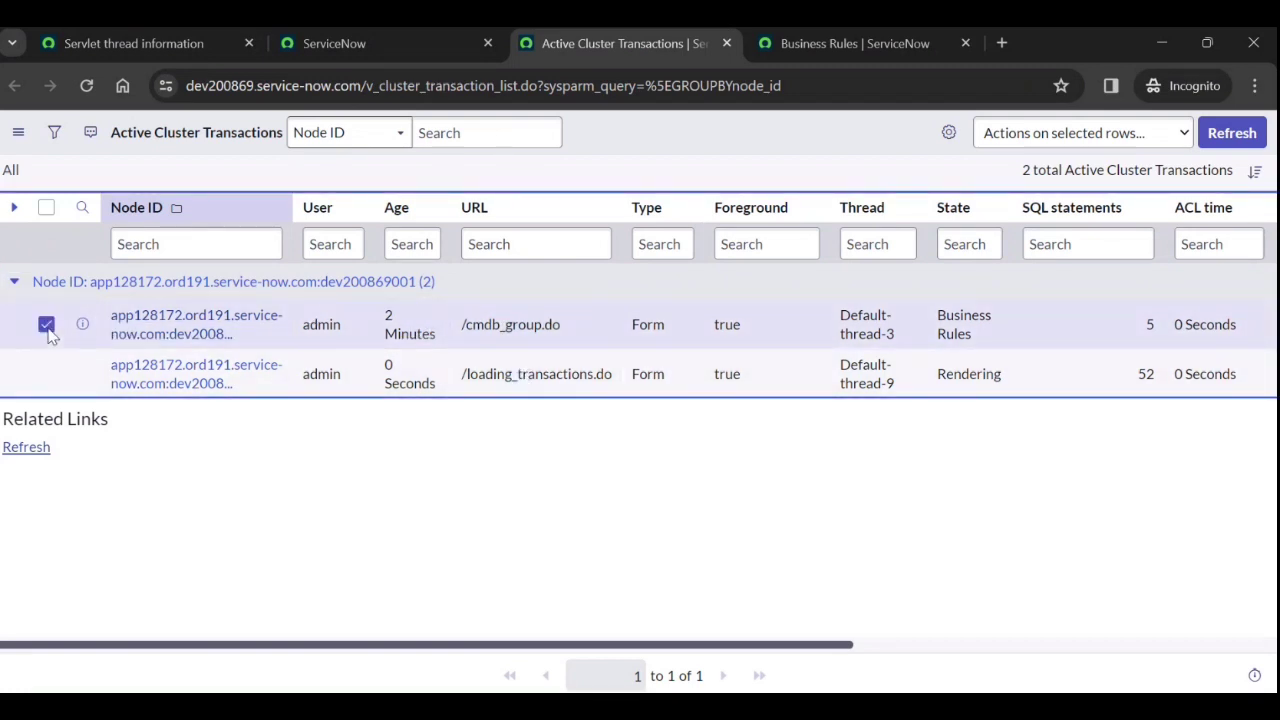
{"action": "left_click", "coordinate": [1132, 132]}
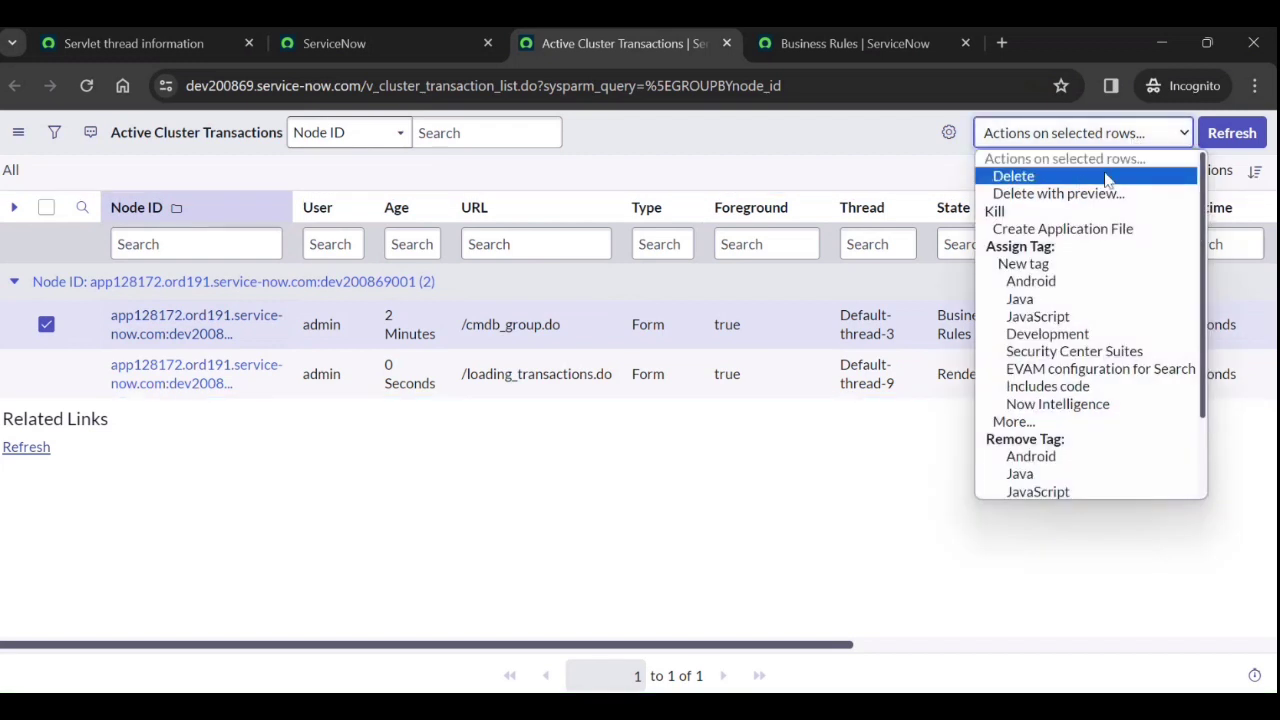
{"action": "left_click", "coordinate": [1043, 213]}
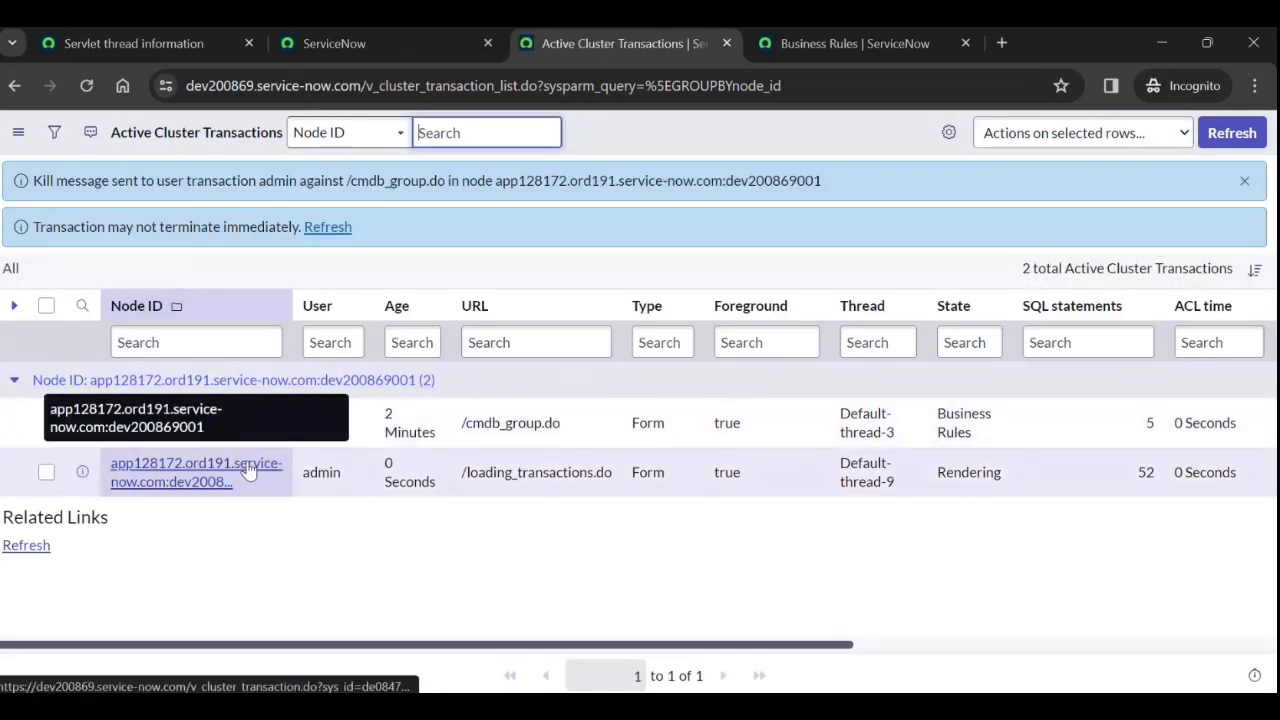
{"action": "left_click", "coordinate": [325, 229]}
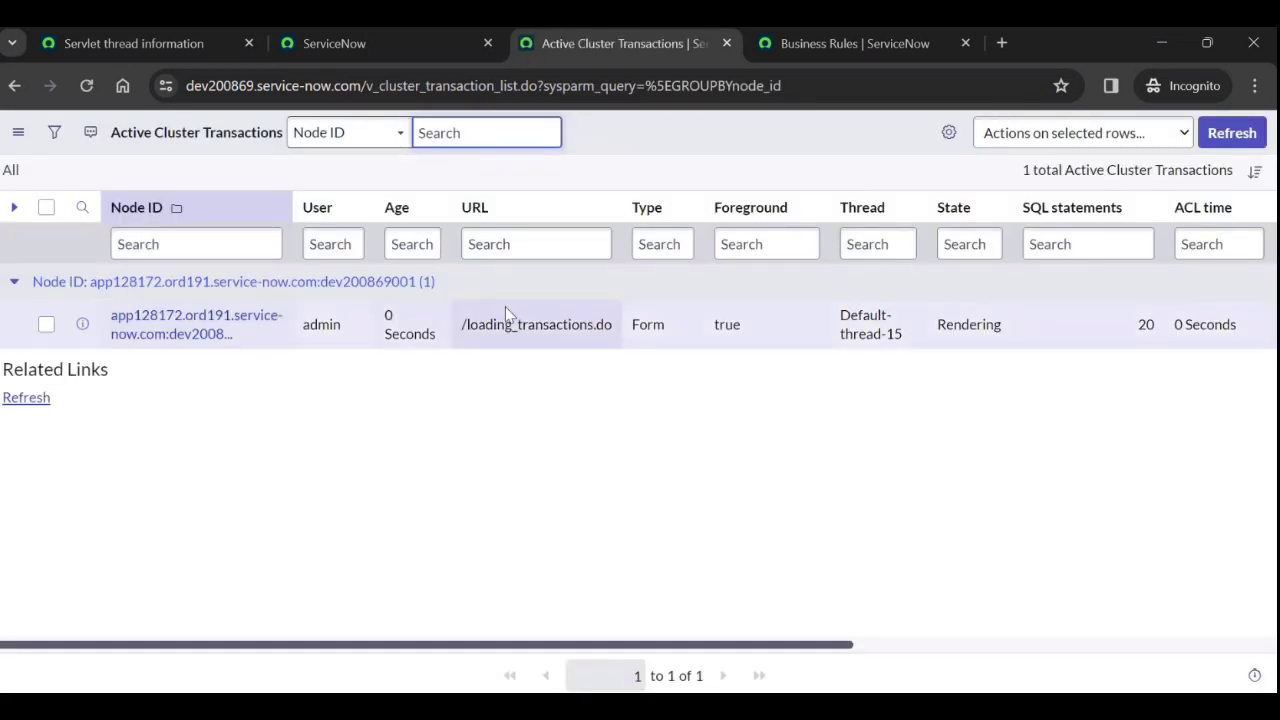
Switch to the other browser window and go back to the CMDB Groups list.
{"action": "left_click", "coordinate": [1161, 45]}
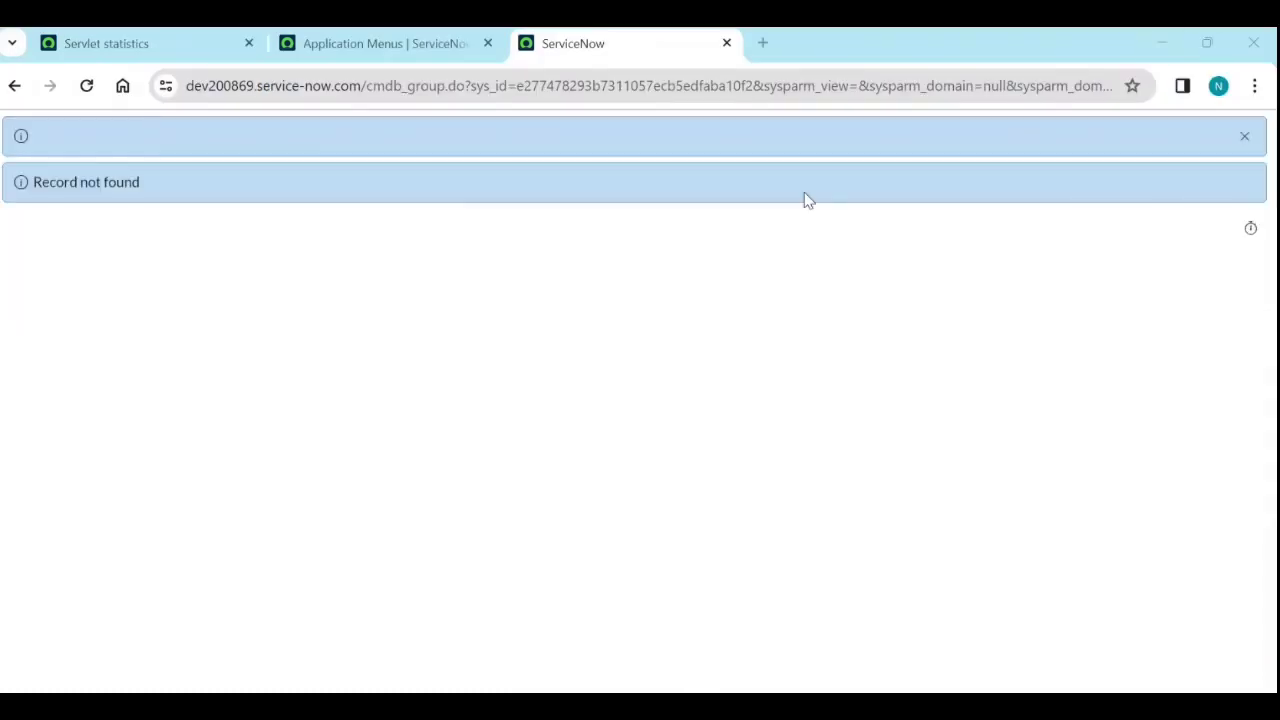
{"action": "left_click", "coordinate": [13, 88]}
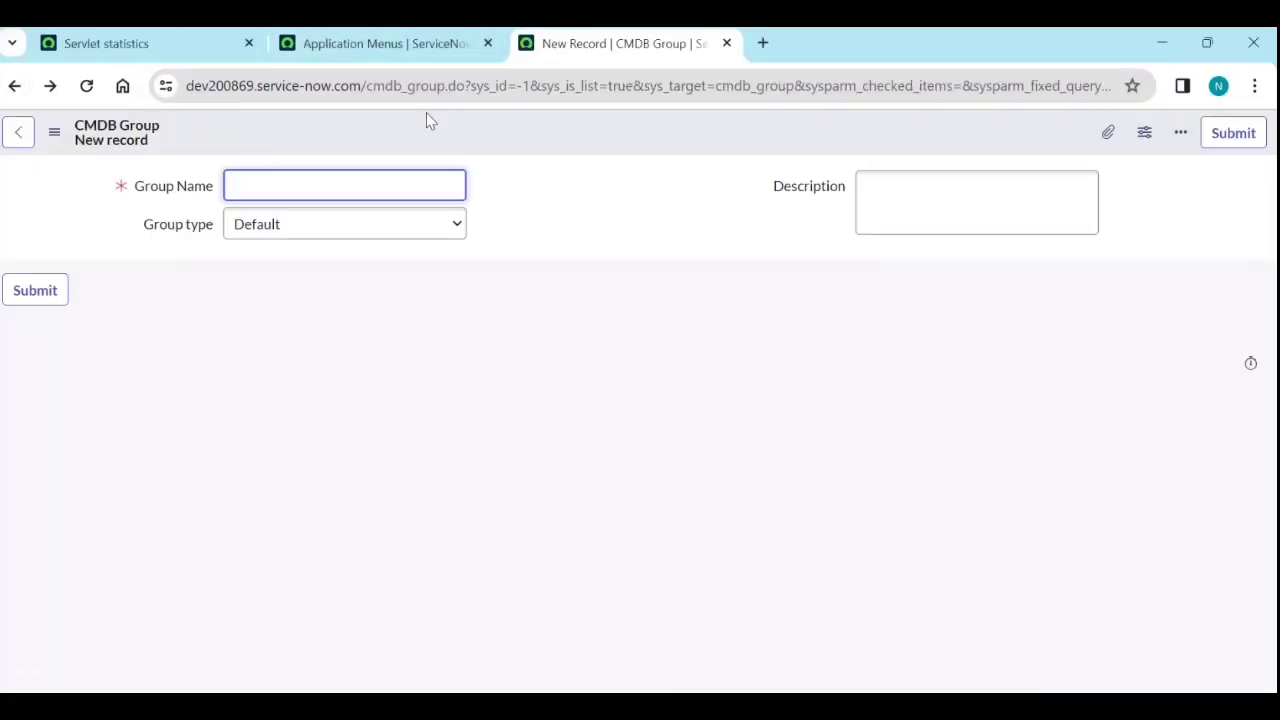
{"action": "left_click", "coordinate": [13, 87]}
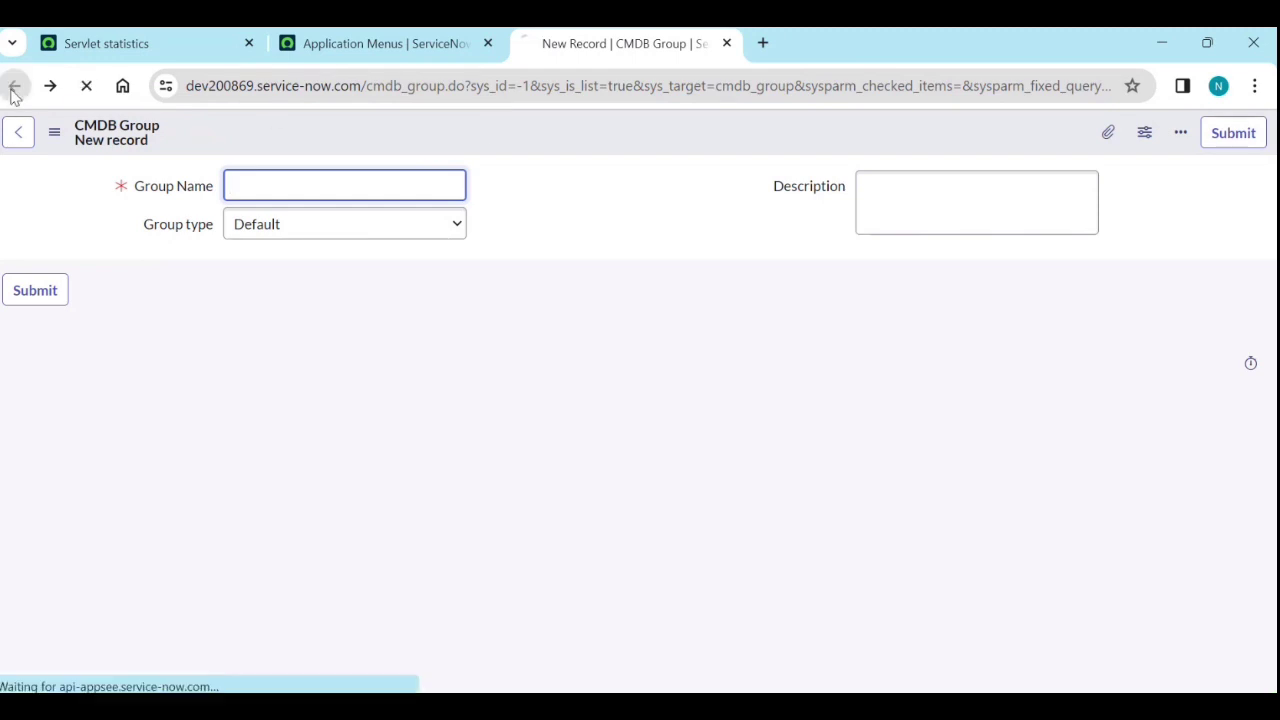
Create and submit the CMDB group 'gdfhbdfh', open its record, then return to the list.
{"action": "left_click", "coordinate": [1240, 133]}
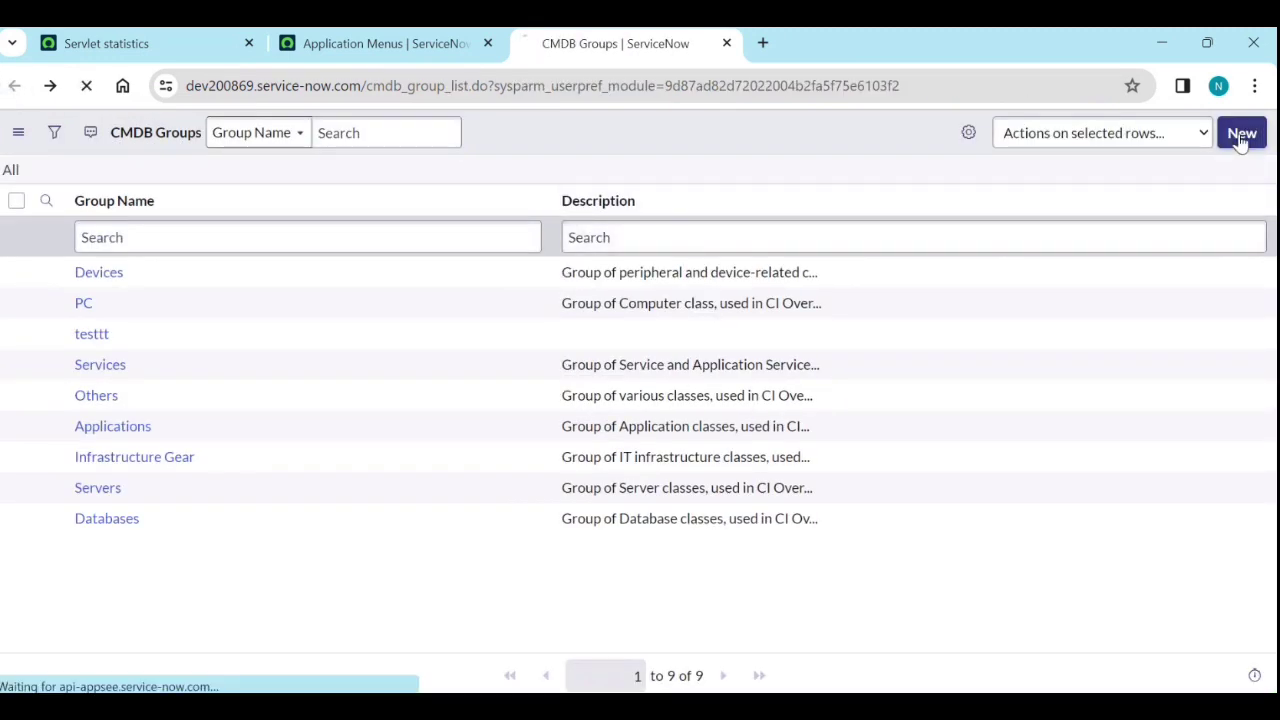
{"action": "type", "text": "gdfhbdfh"}
{"action": "left_click", "coordinate": [1219, 136]}
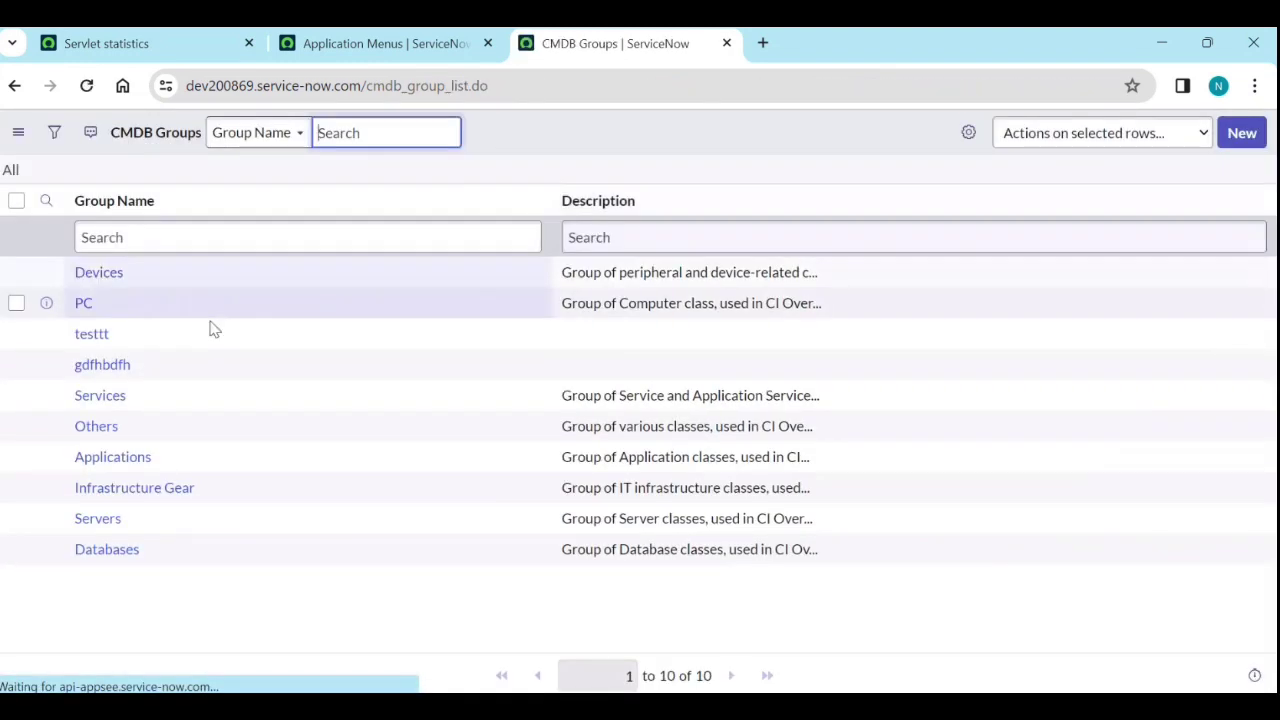
{"action": "left_click", "coordinate": [97, 370]}
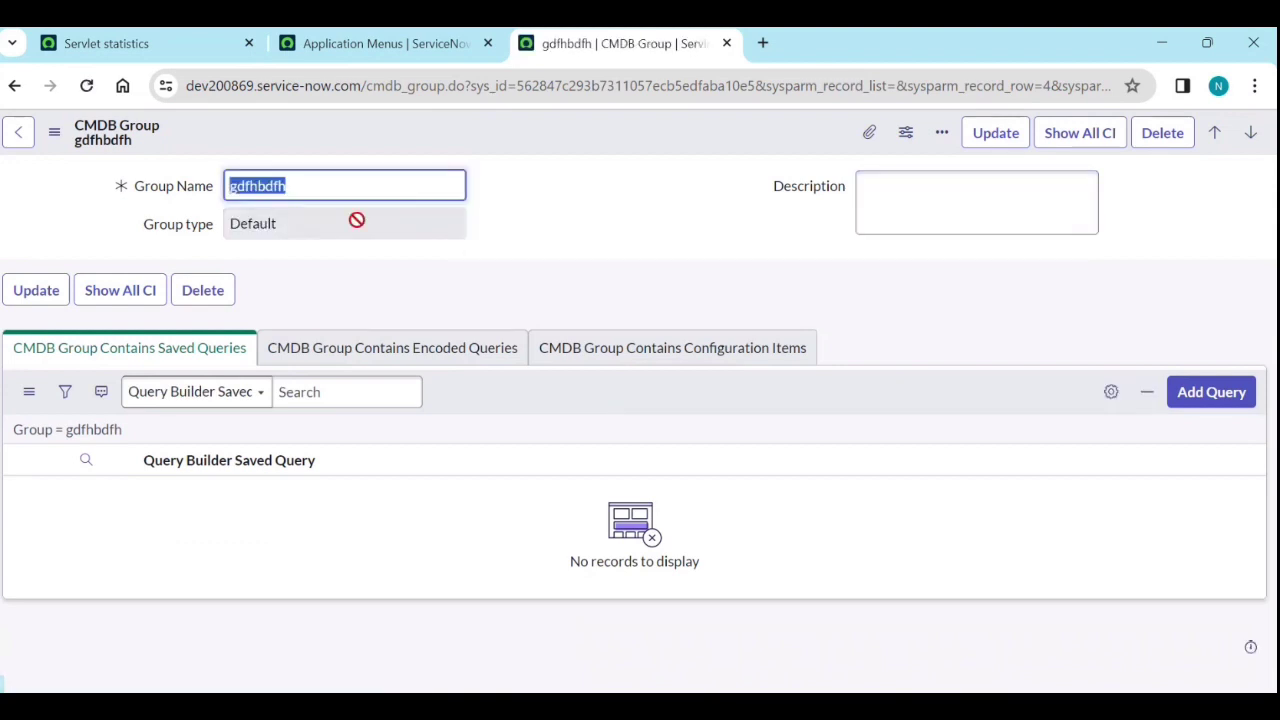
{"action": "left_click", "coordinate": [15, 87]}
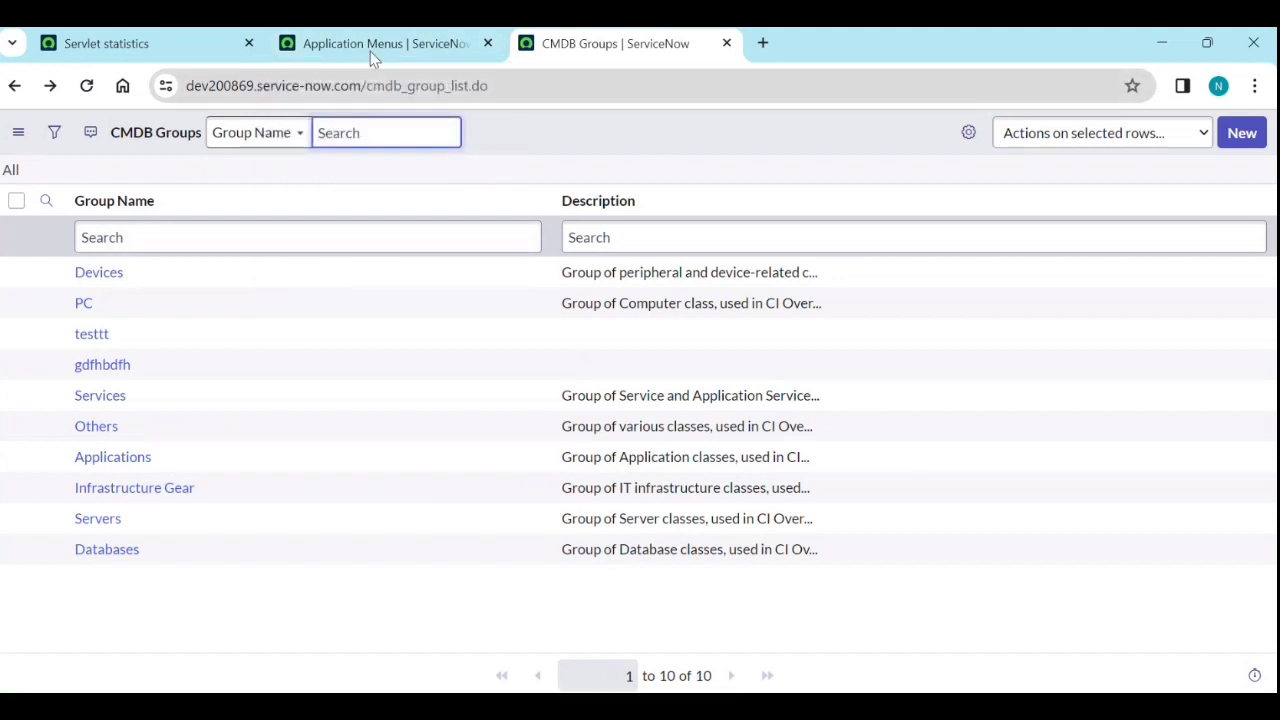
Bring the stats.do Servlet statistics page, showing 3562 transactions, back to the front.
{"action": "left_click", "coordinate": [165, 39]}
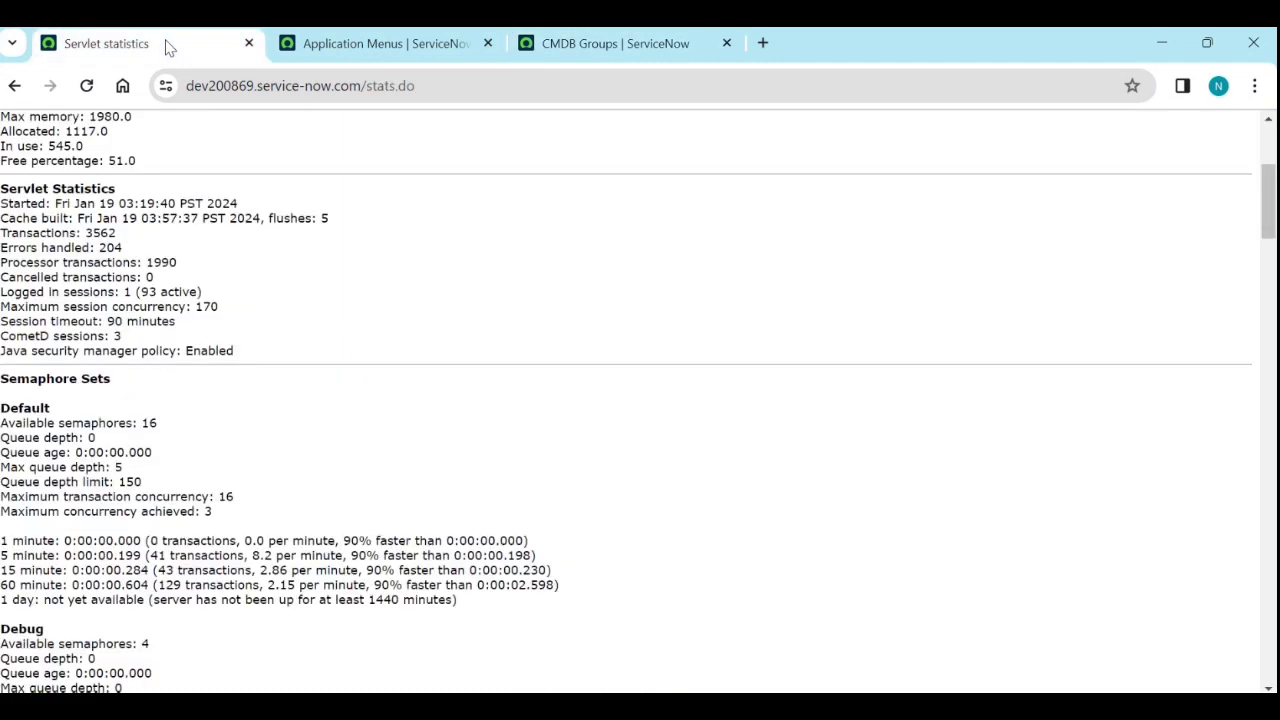